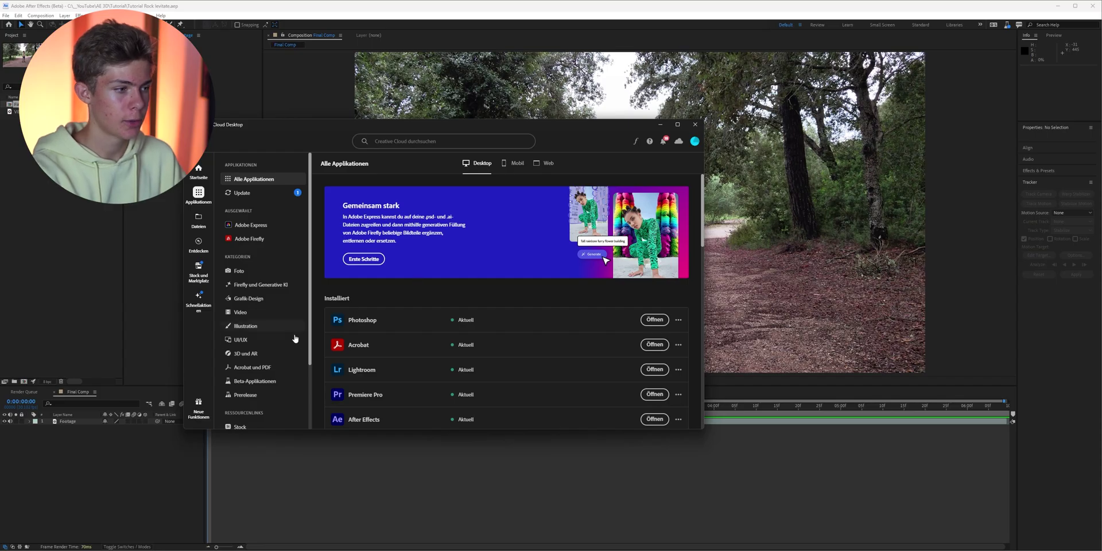
- Browse the installed beta apps in Creative Cloud, then play and scrub the forest footage in After Effects
left_click(277, 382)
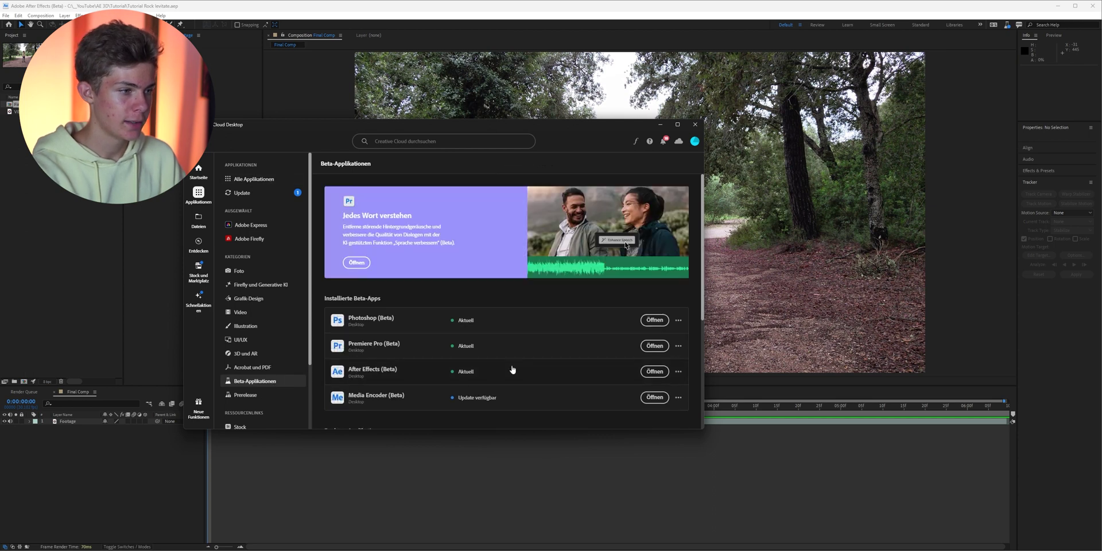
scroll(516, 368, "down", 1)
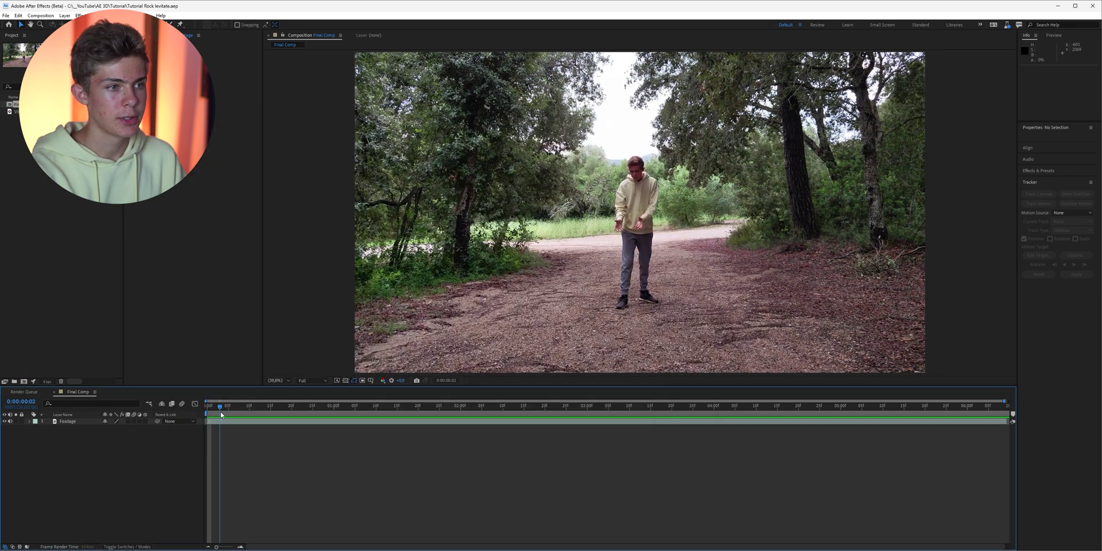
key("space")
left_click_drag(539, 422, 155, 483)
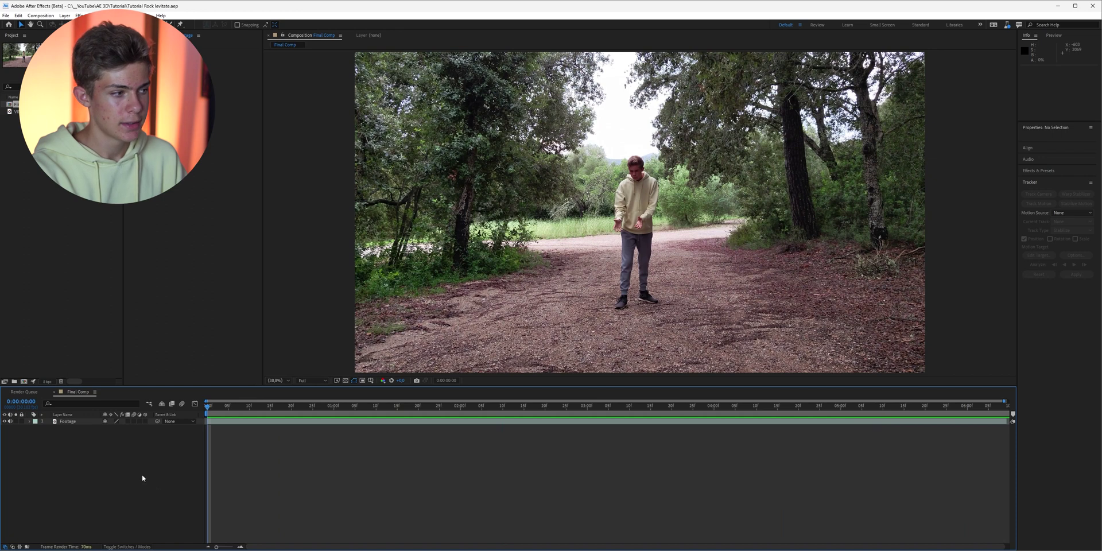
left_click(79, 421)
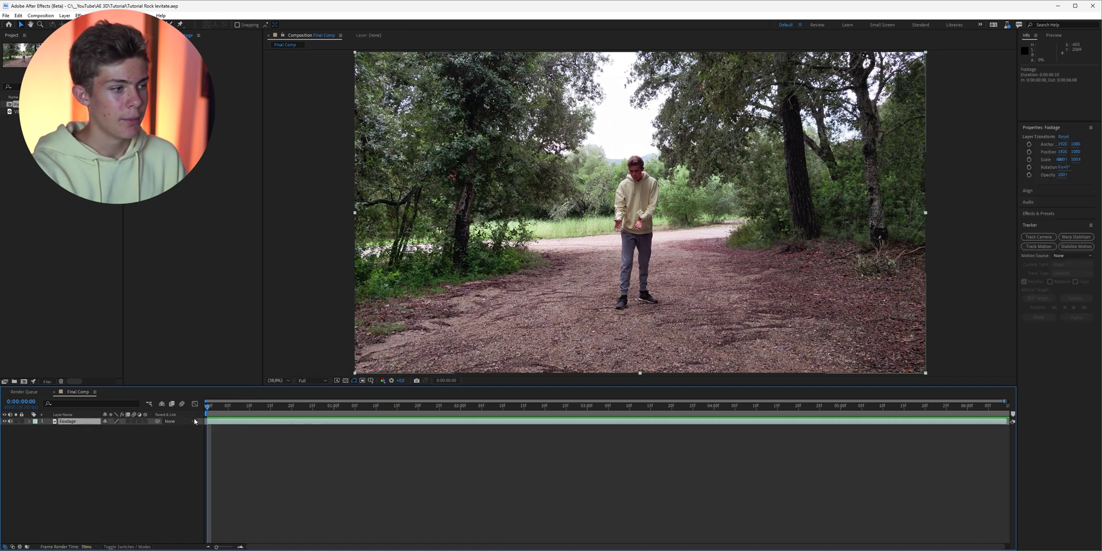
left_click_drag(208, 412, 201, 455)
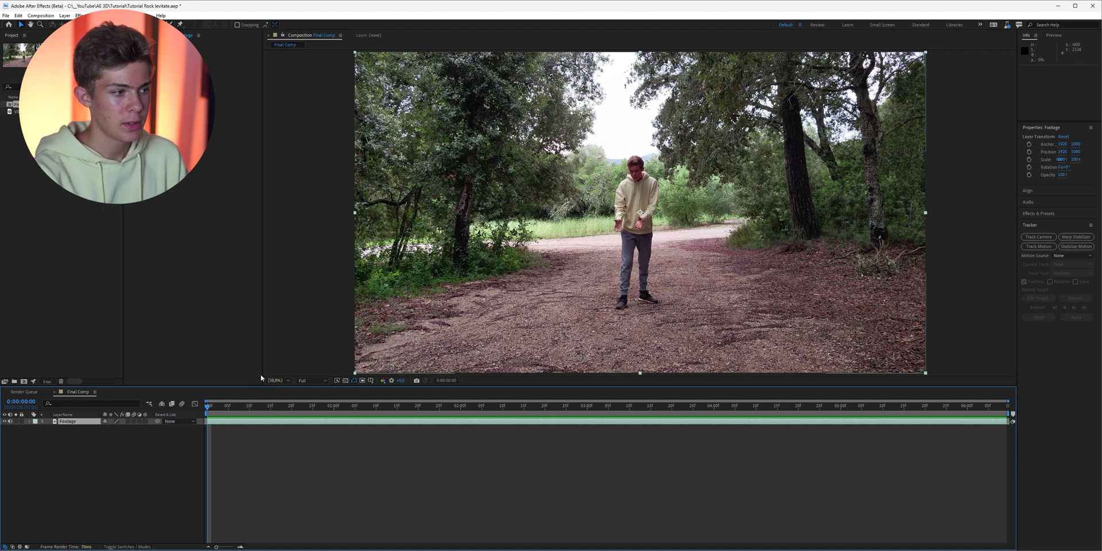
left_click_drag(208, 406, 629, 420)
key("space")
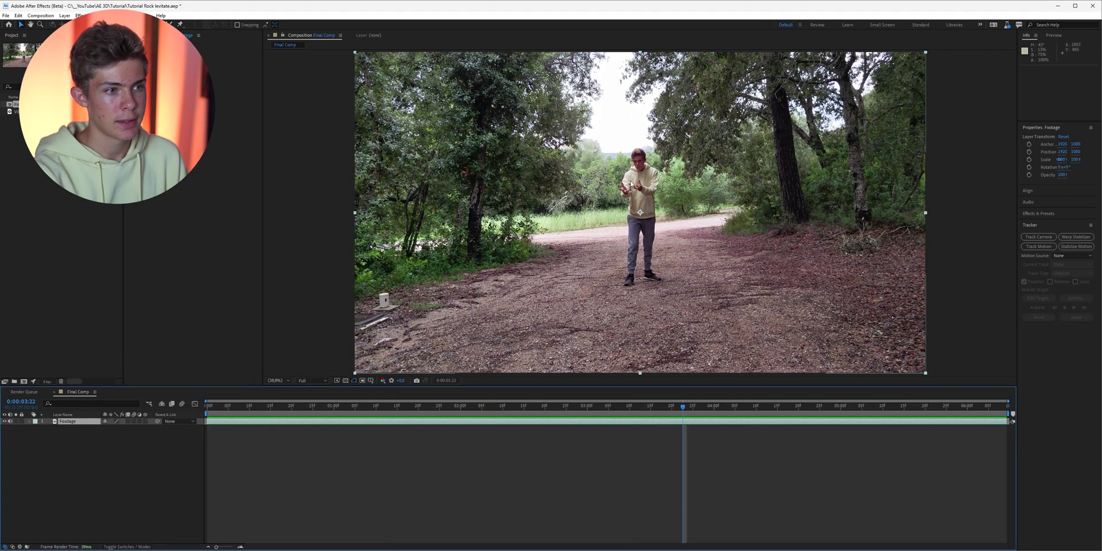
left_click(510, 406)
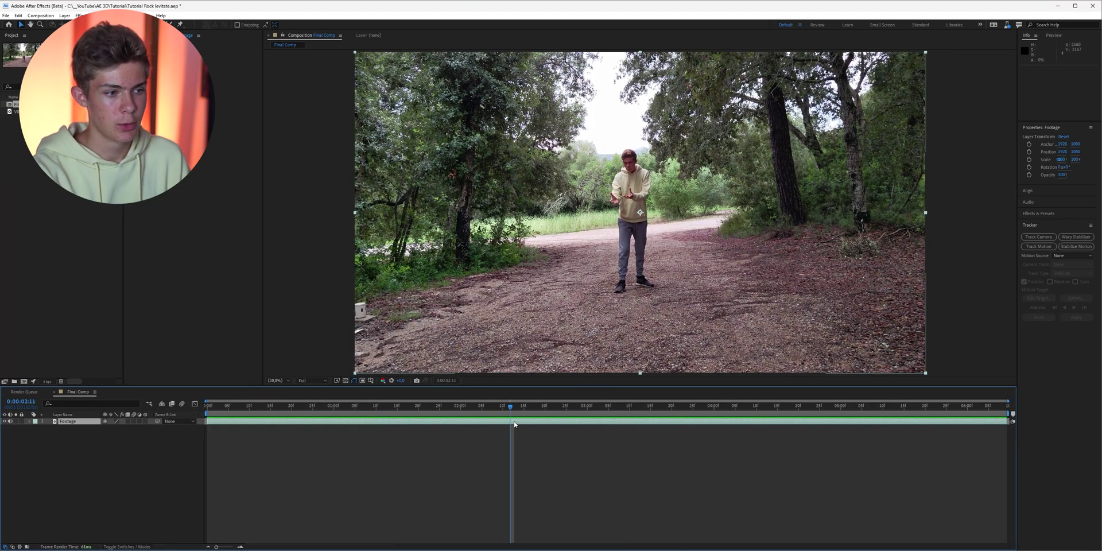
left_click_drag(513, 422, 216, 415)
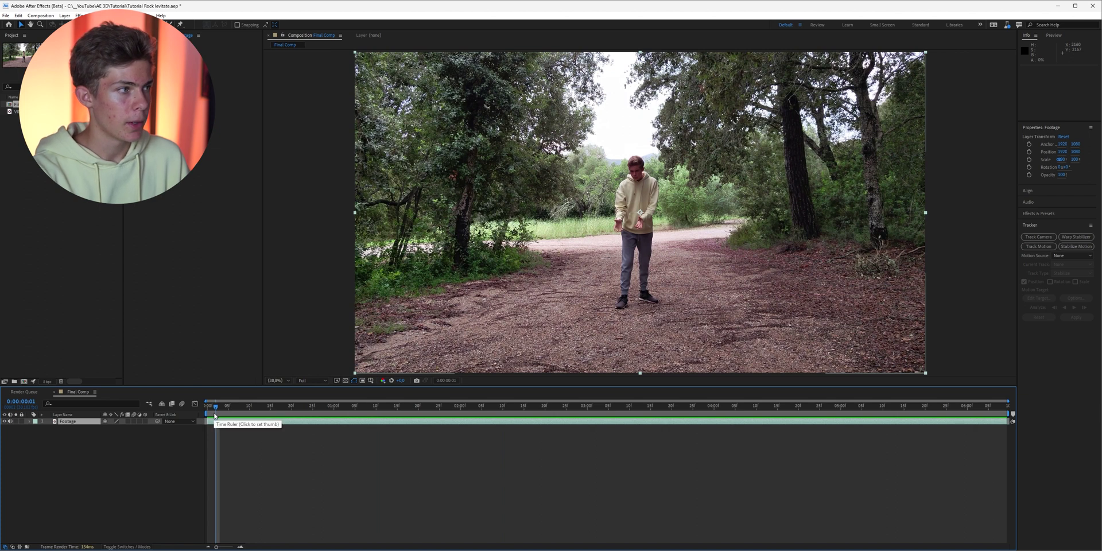
- Draw a RotoBezier Mask 1 around the person and set its mode to None
key("g")
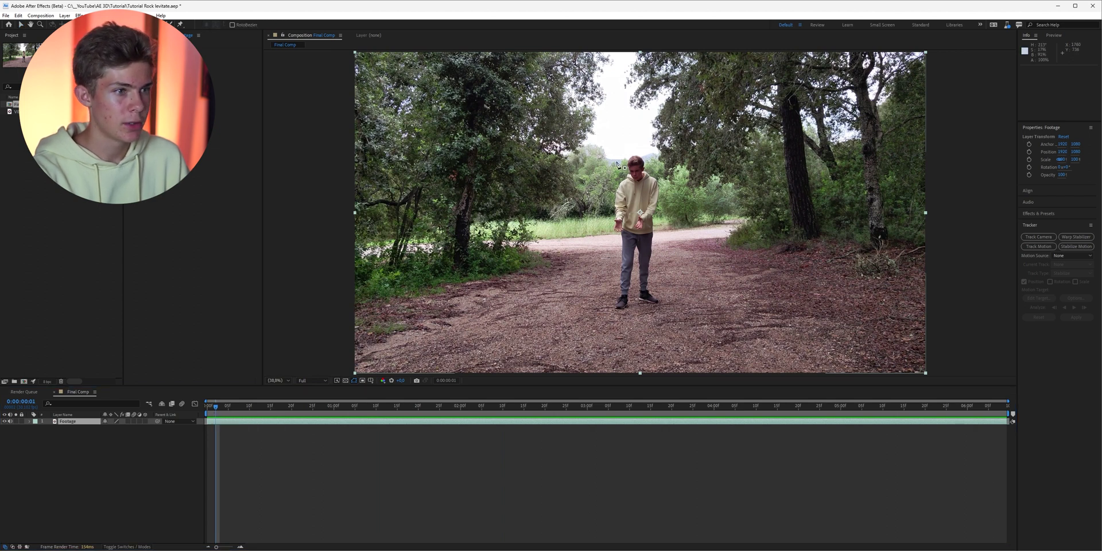
left_click(635, 147)
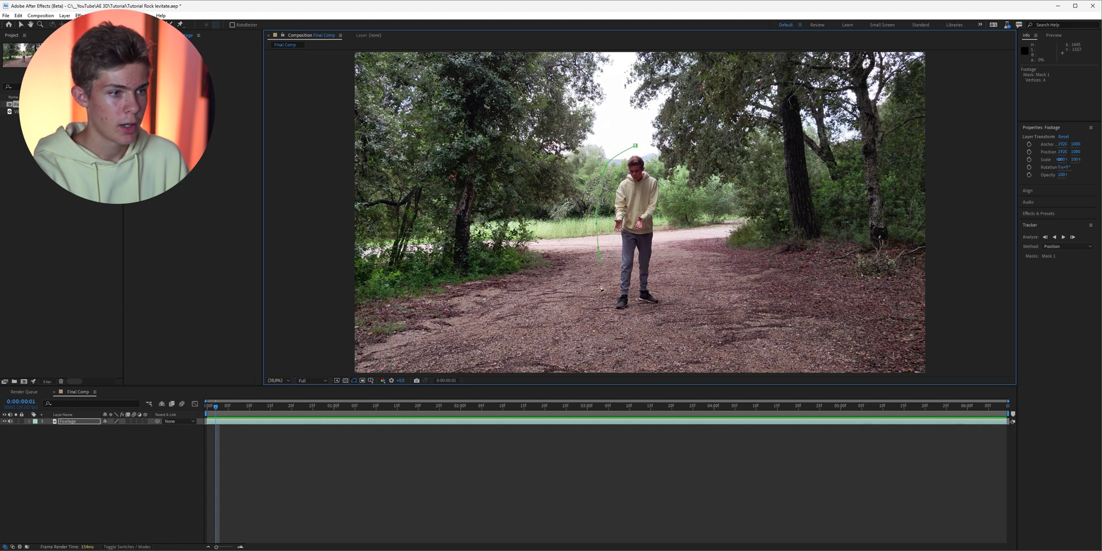
left_click(638, 149)
left_click(84, 422)
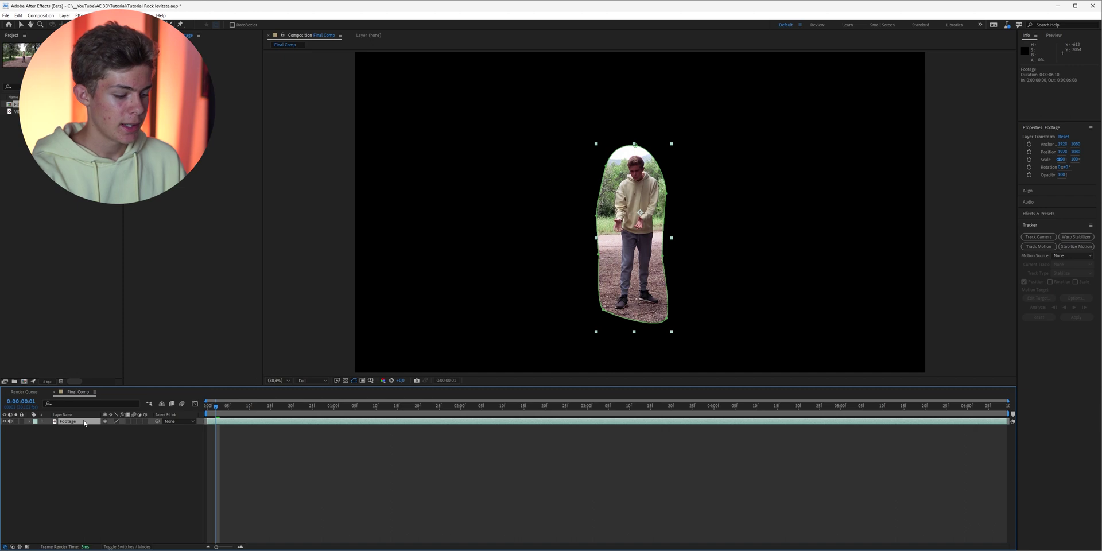
left_click(114, 430)
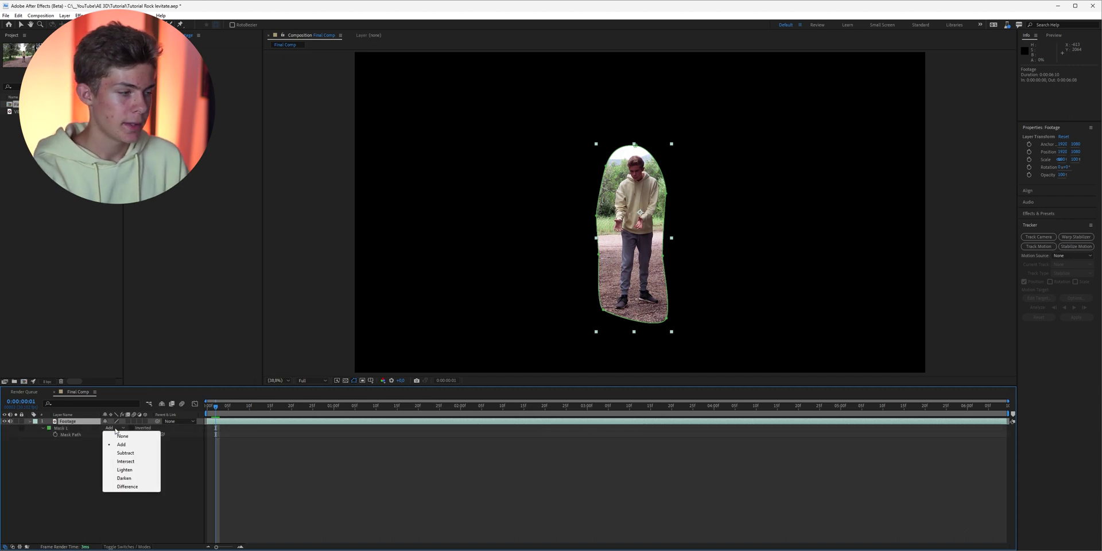
left_click(122, 436)
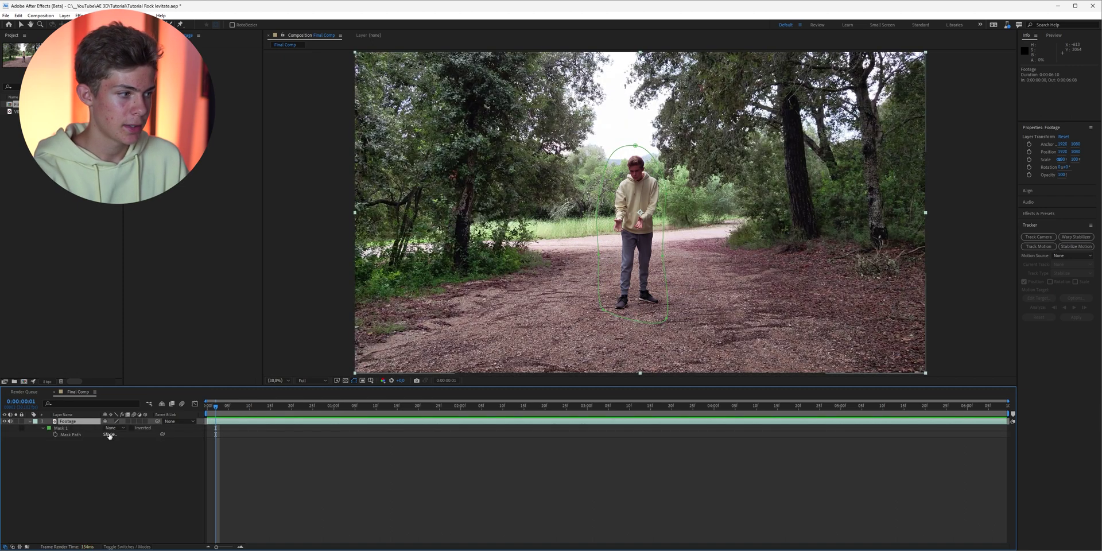
- Track Mask 1 forward through the clip, then return to the start
left_click(63, 429)
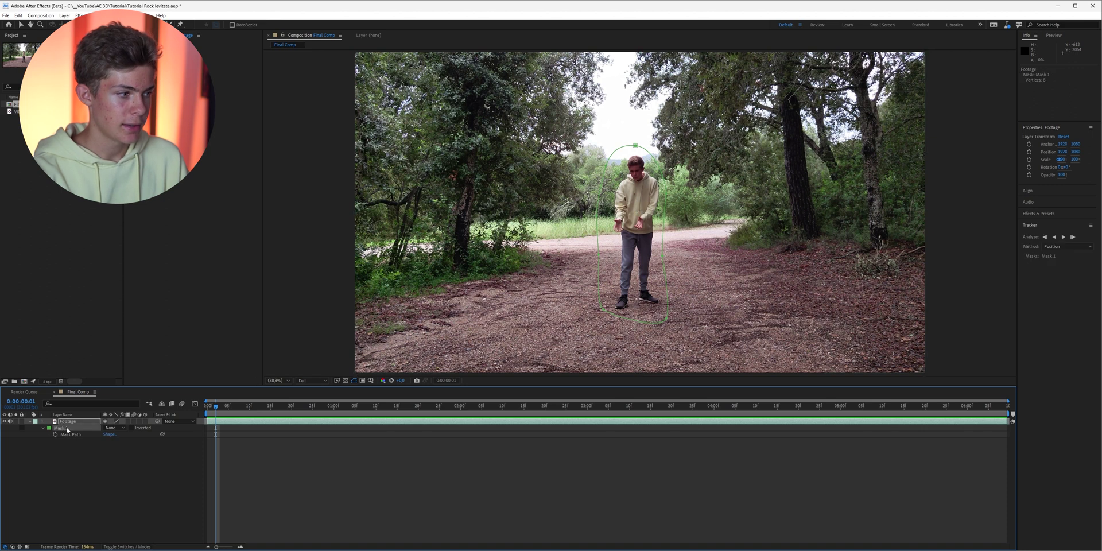
left_click(80, 433)
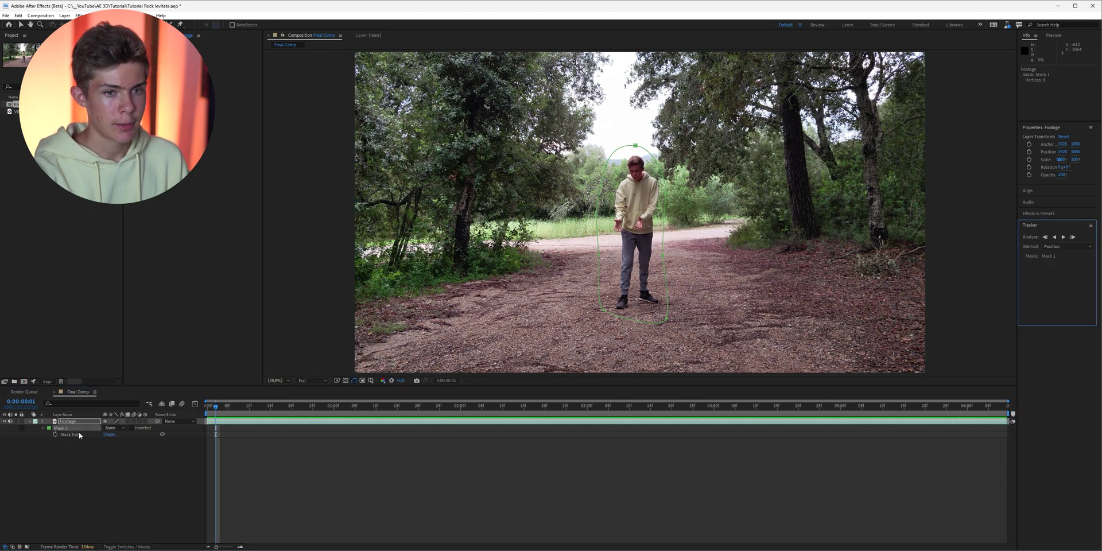
left_click(1064, 237)
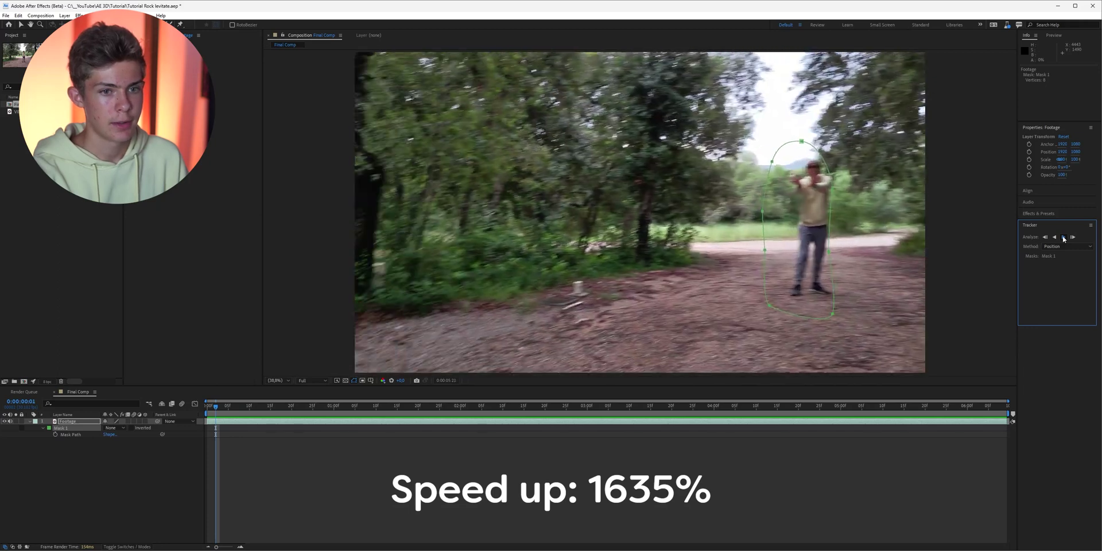
key("Home")
- Scrub to verify the tracked mask, then set Mask 1 to Subtract at the first frame
left_click_drag(223, 439, 449, 453)
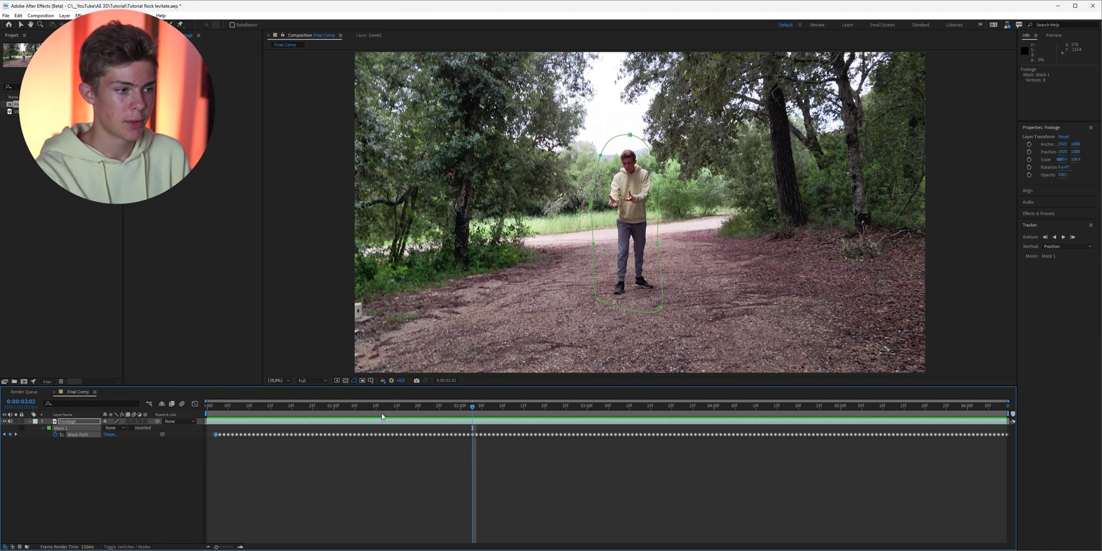
key("Page_Up")
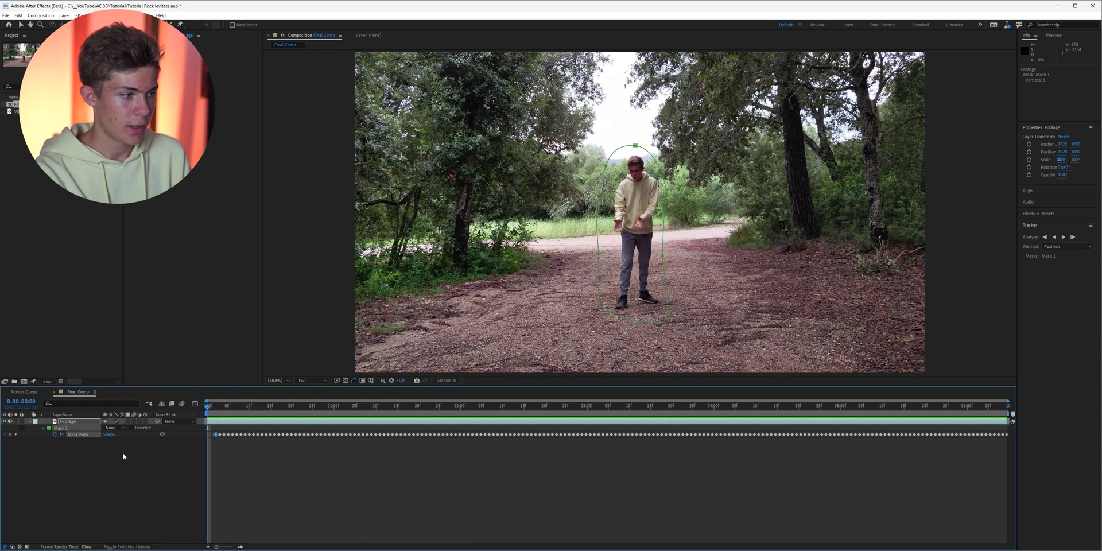
left_click(118, 429)
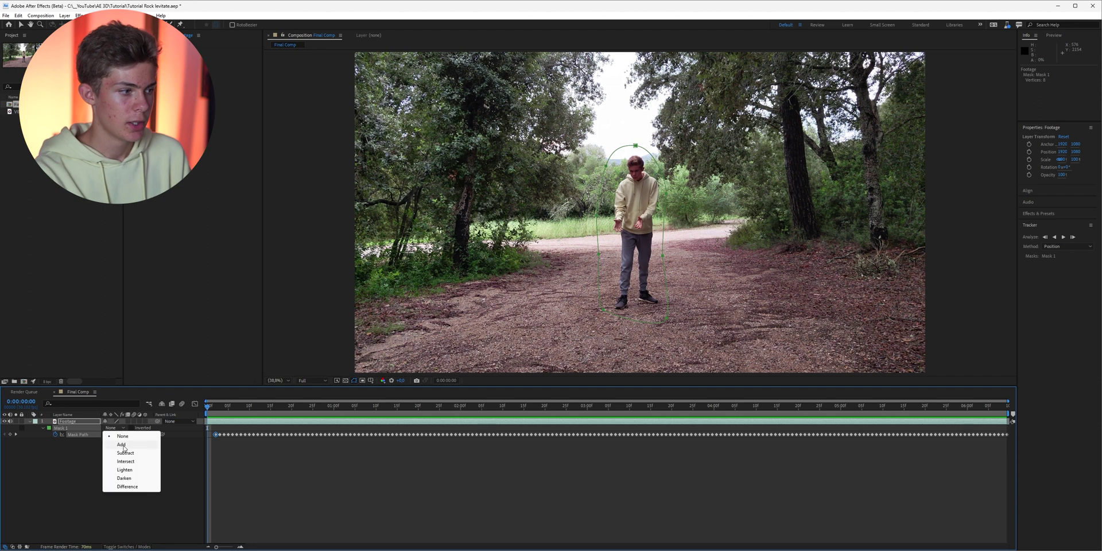
left_click(118, 450)
left_click(87, 425)
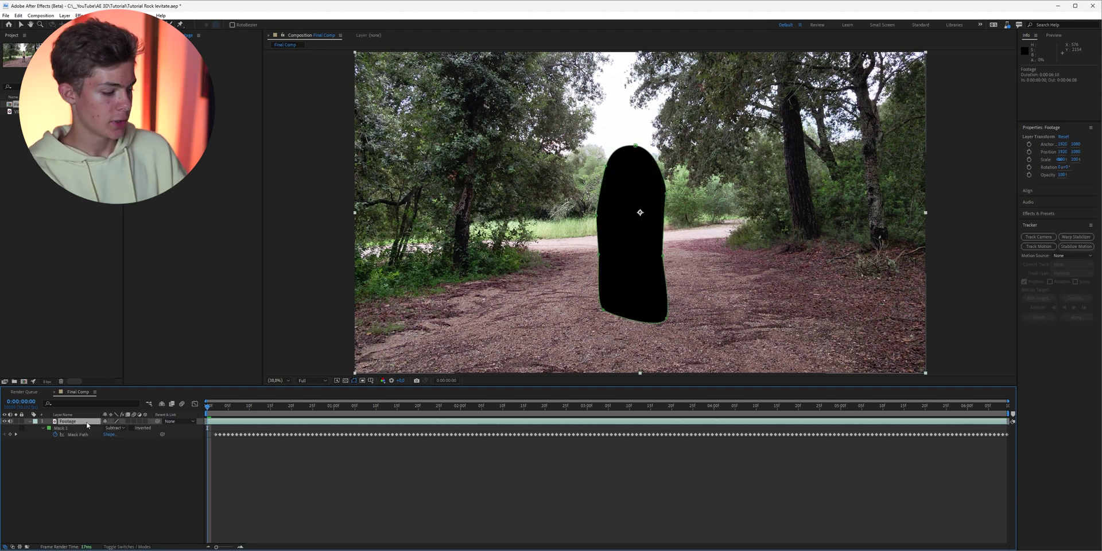
- Pre-compose the footage as Footage Comp 1, apply 3D Camera Tracker, and open the precomp
key("ctrl+shift+c")
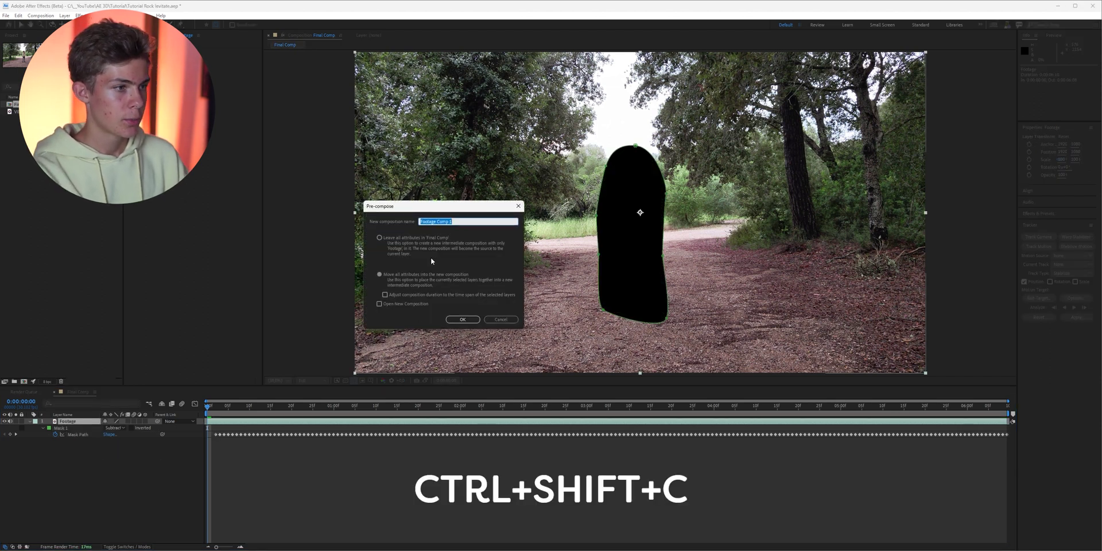
key("Return")
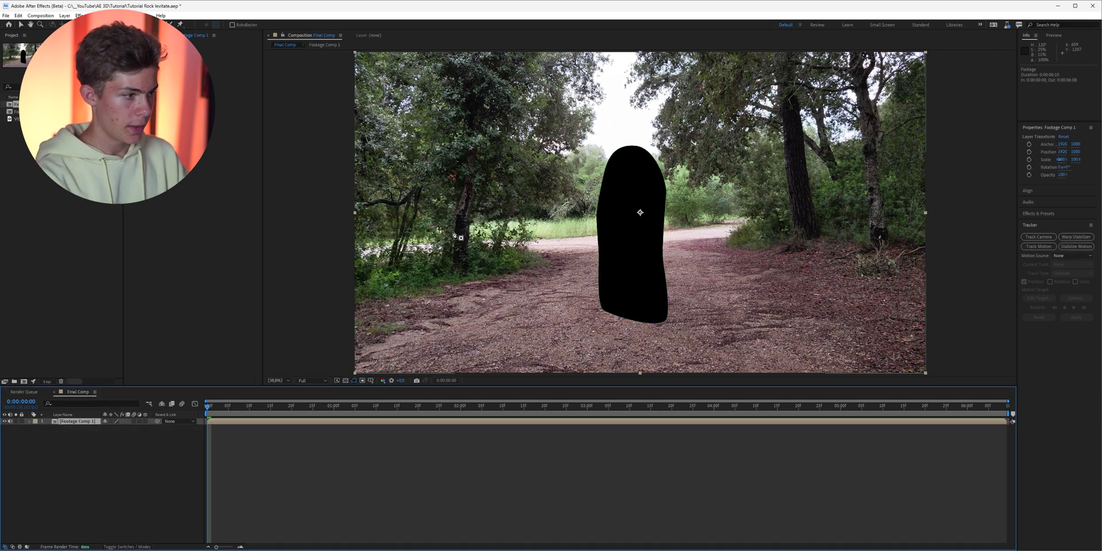
key("ctrl+space")
type("3d")
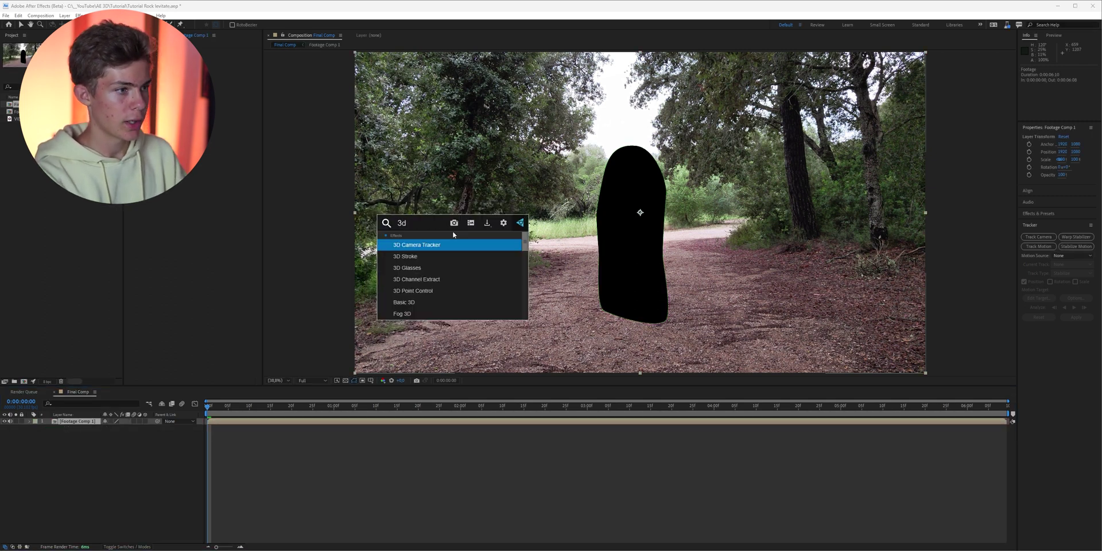
key("Return")
left_click(136, 117)
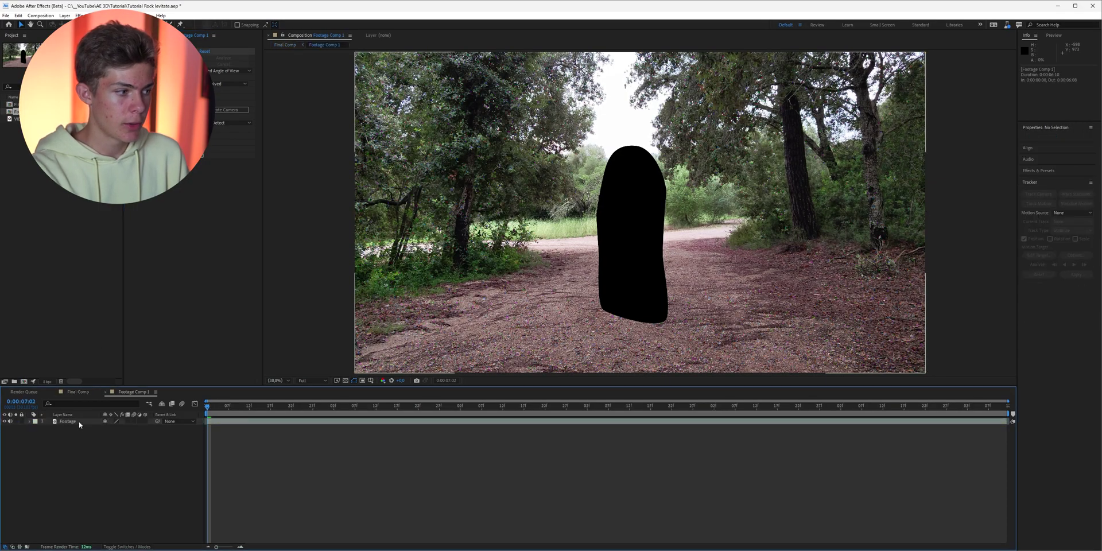
double_click(78, 421)
- Set Mask 1's mode to None and scrub through the tracked footage
key("m")
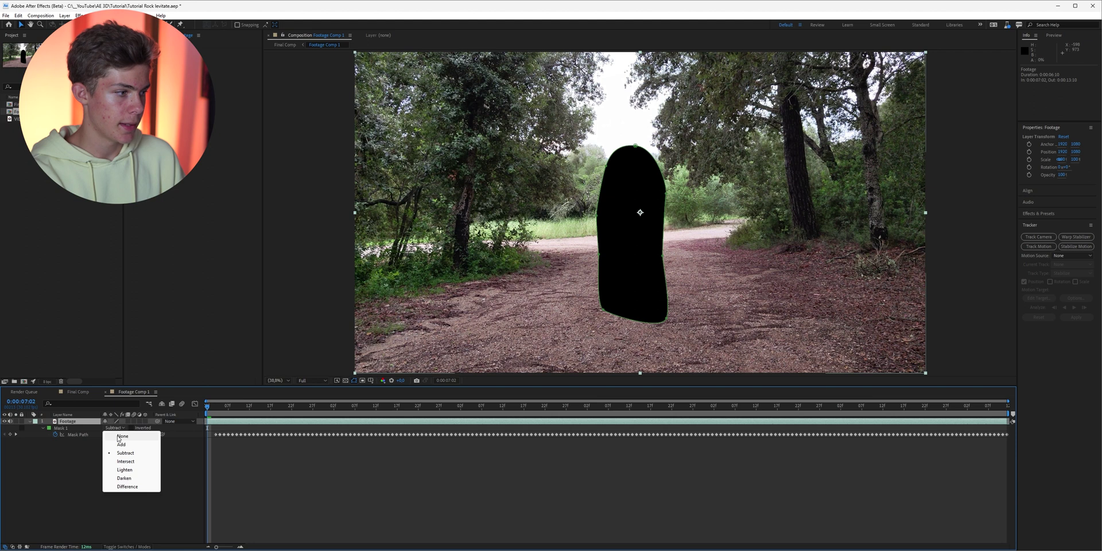
left_click(121, 436)
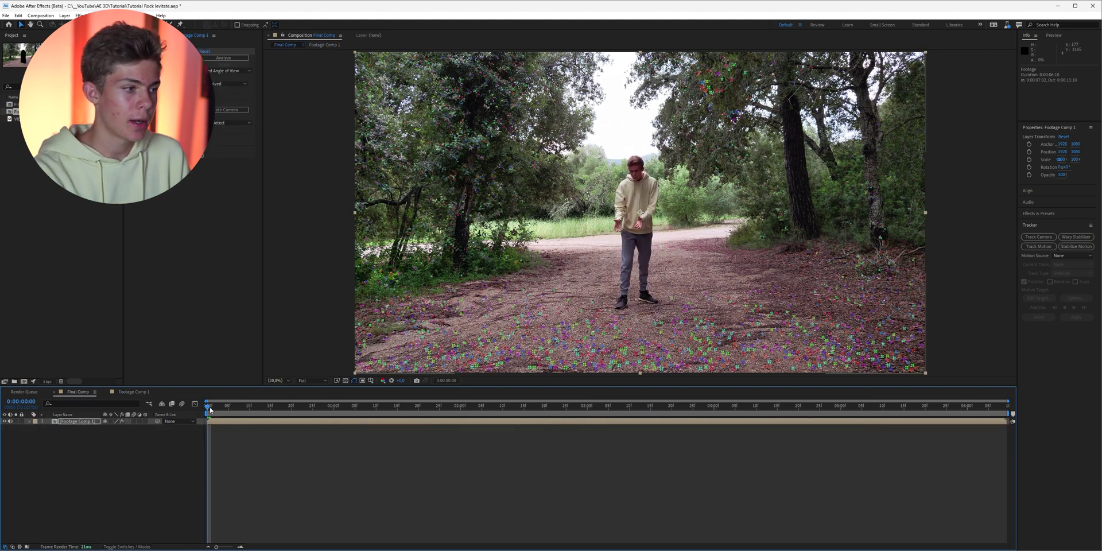
left_click_drag(210, 409, 963, 420)
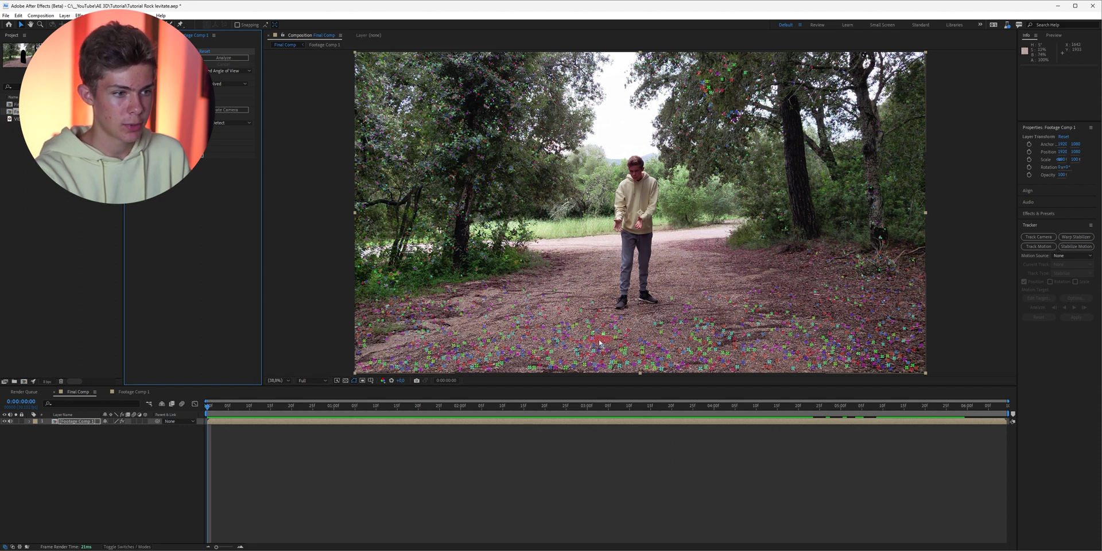
- Set the ground plane and origin at the front track points, then create a solid and camera
left_click(599, 343)
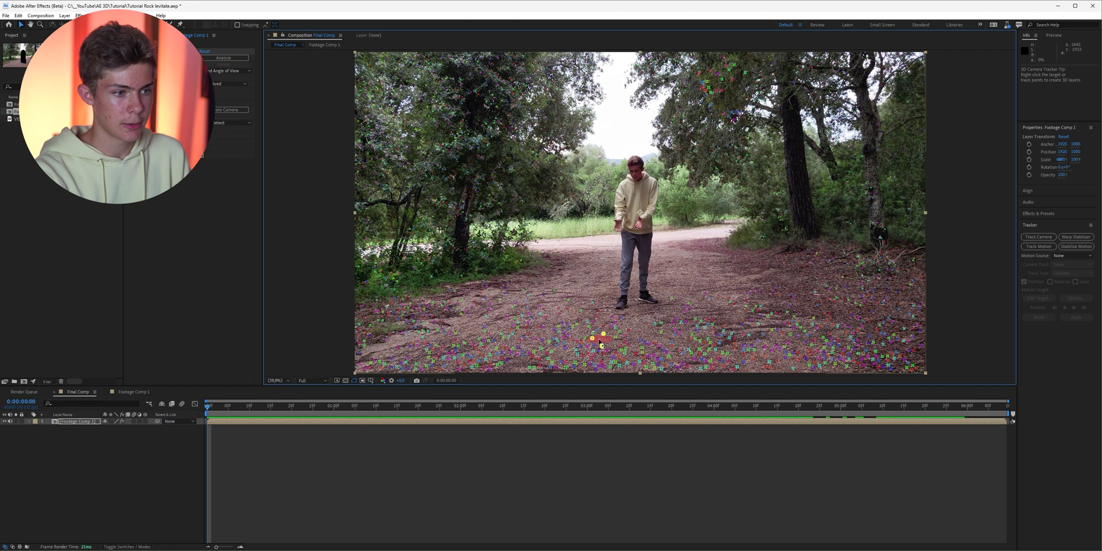
right_click(599, 342)
left_click(643, 411)
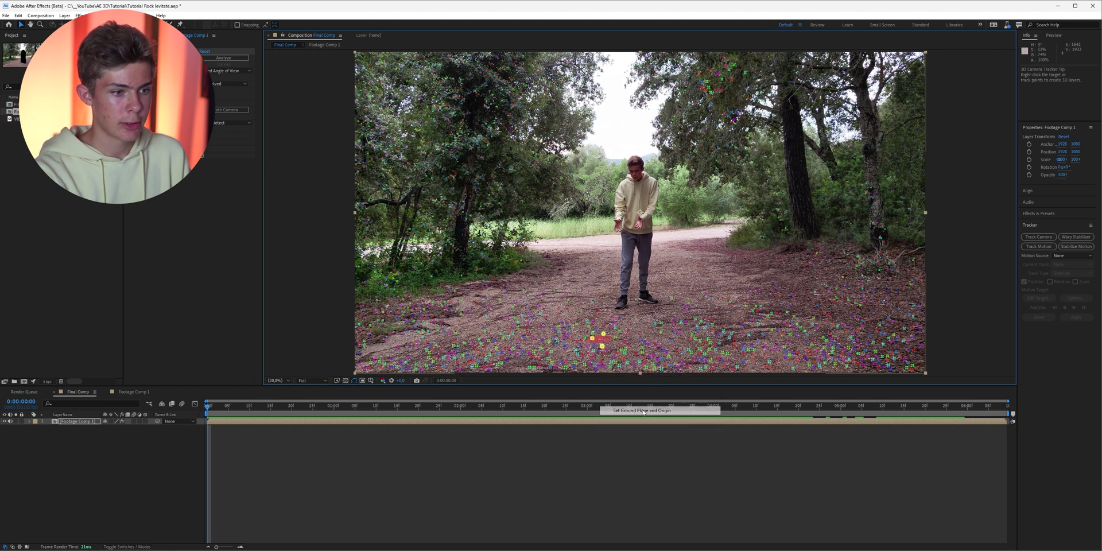
right_click(601, 346)
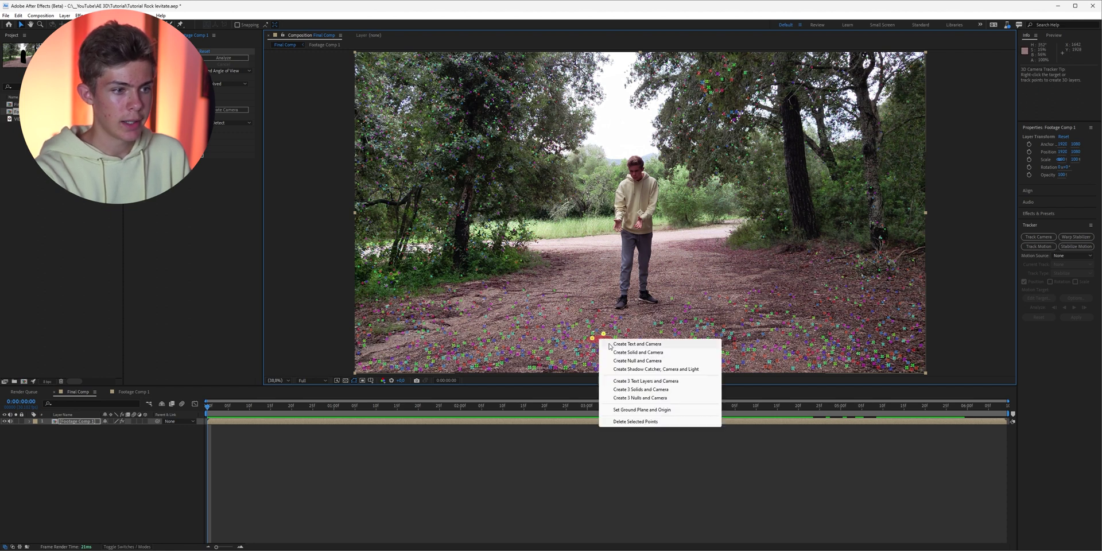
left_click(632, 353)
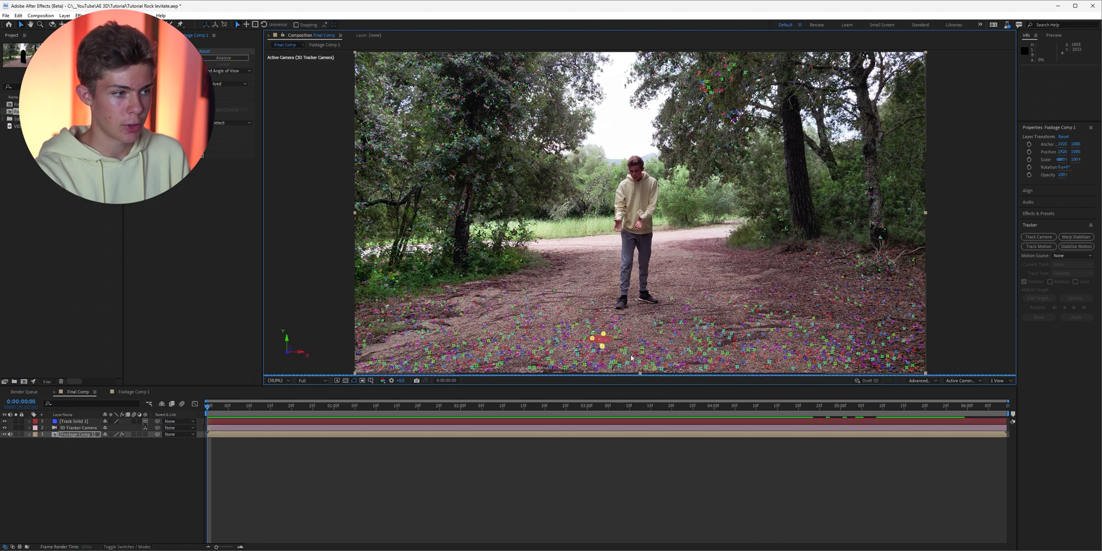
- Scale Track Solid 1 up to 615% and preview the footage
left_click(75, 422)
key("s")
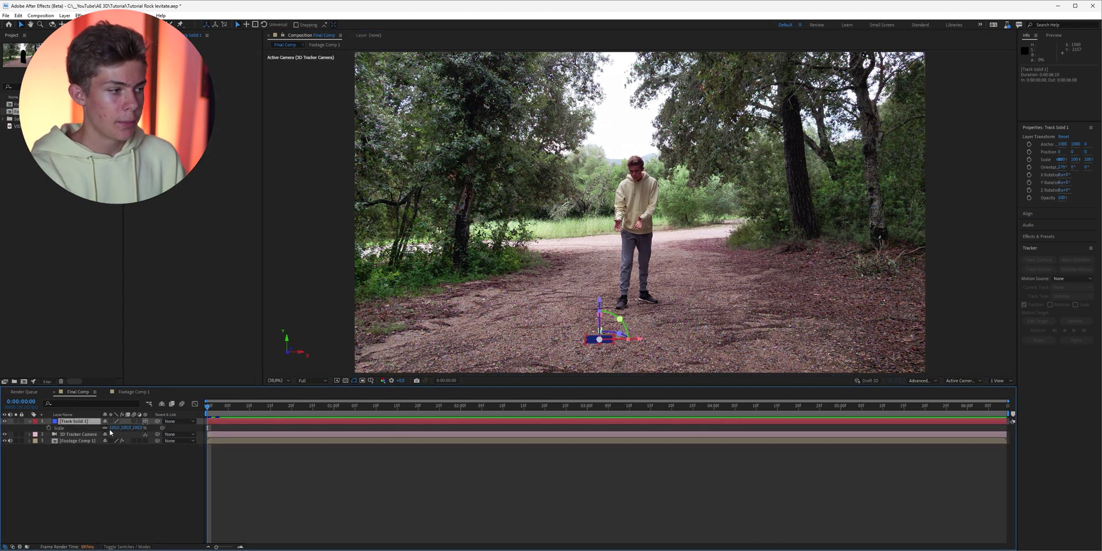
left_click_drag(110, 431, 225, 499)
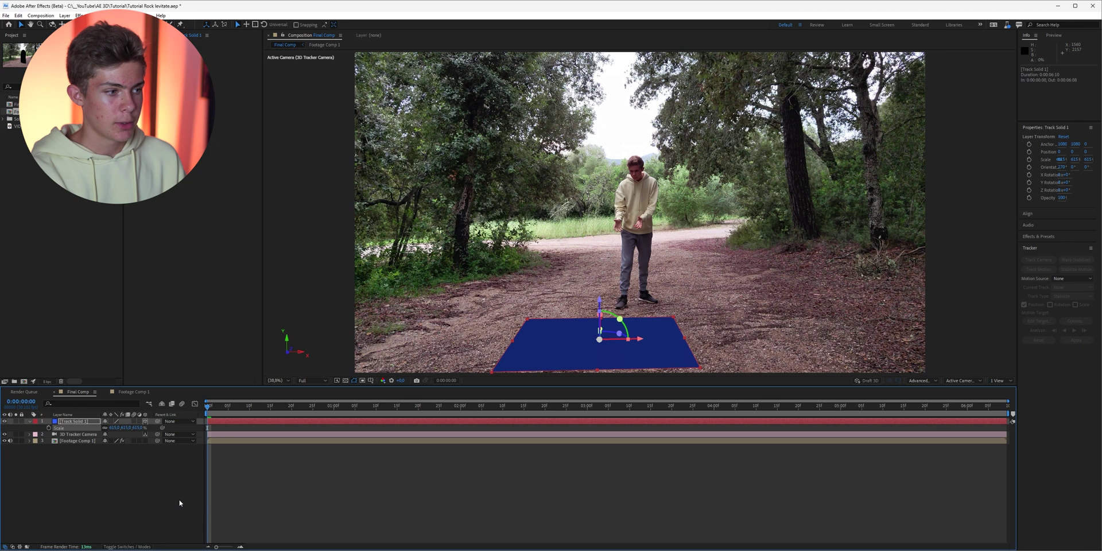
key("space")
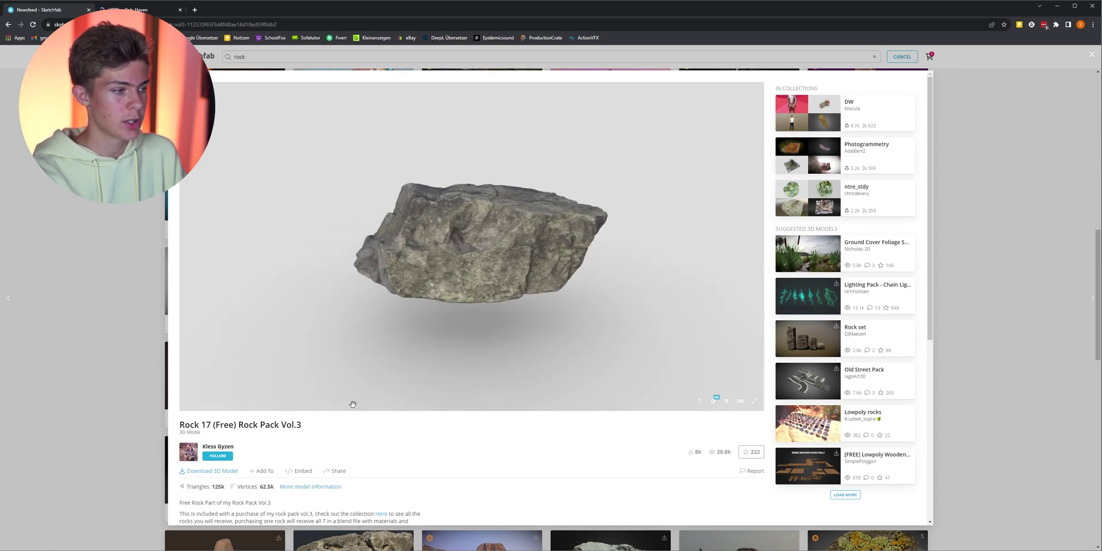
- Download the free Rock 17 model and drag its GLB into the After Effects project
left_click(233, 470)
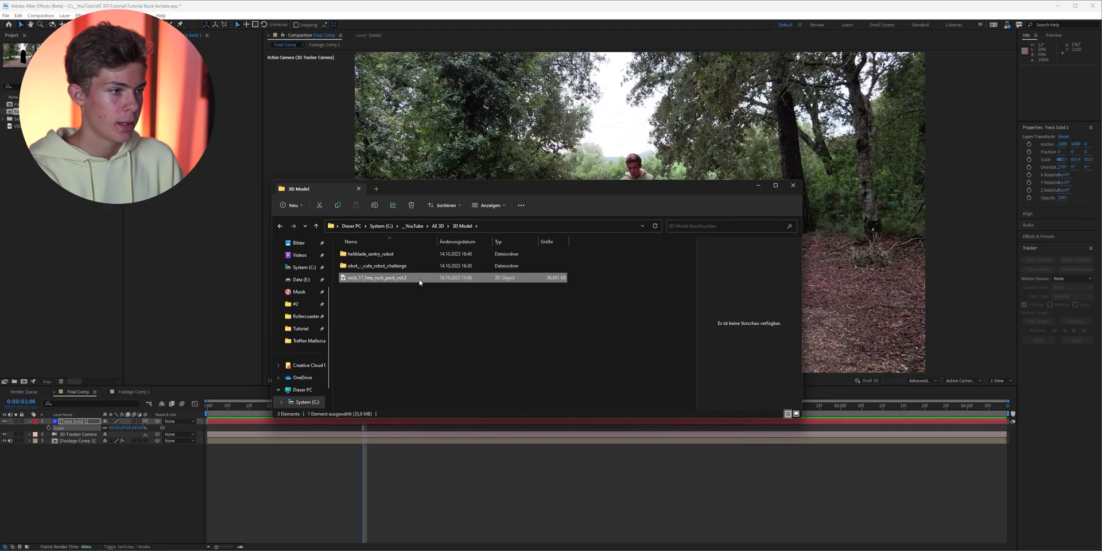
mouse_move(373, 278)
left_mouse_down()
mouse_move(113, 277)
mouse_move(50, 195)
left_mouse_up()
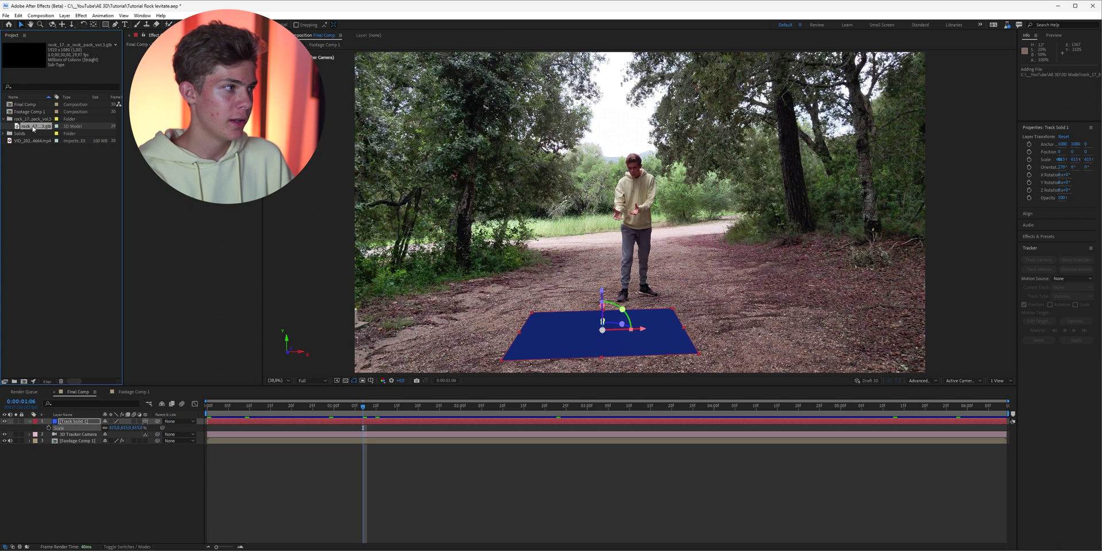
- Add the imported rock model to the composition
left_click(25, 120)
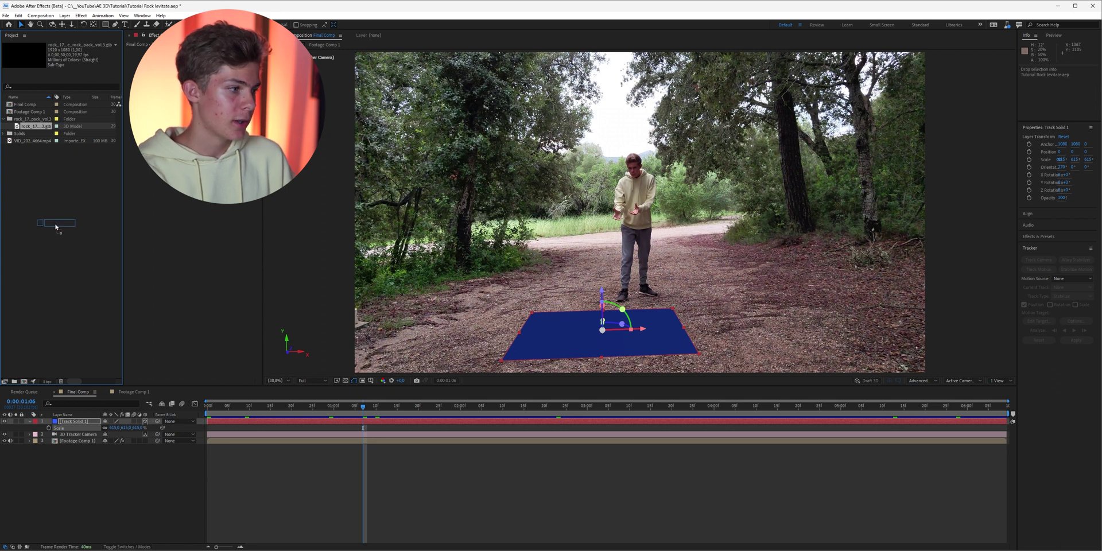
left_click(66, 405)
key("ctrl+slash")
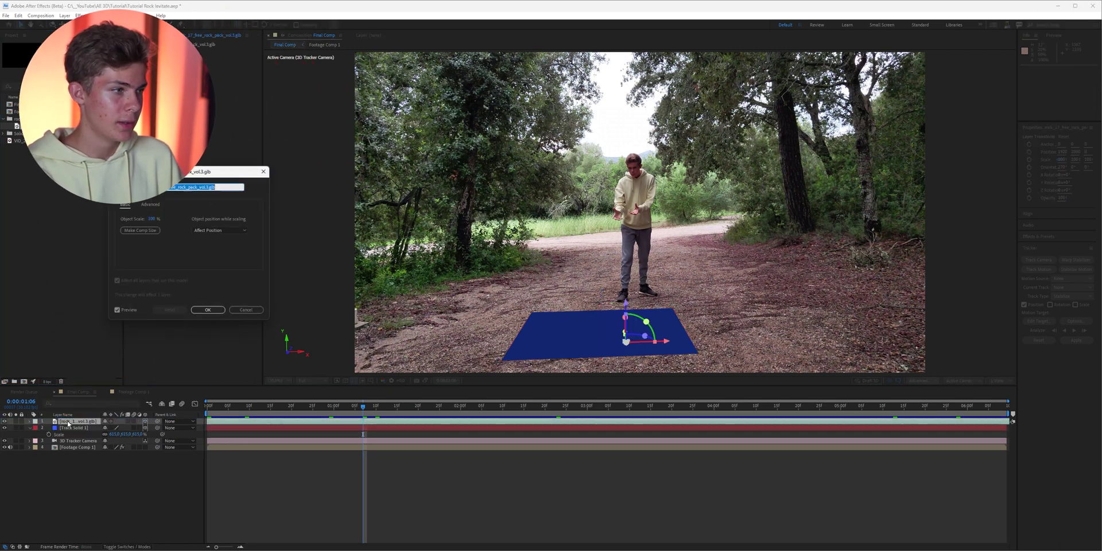
- Name the model layer Rock, raise its Object Scale to about 1550%, and confirm
left_click_drag(184, 177, 356, 199)
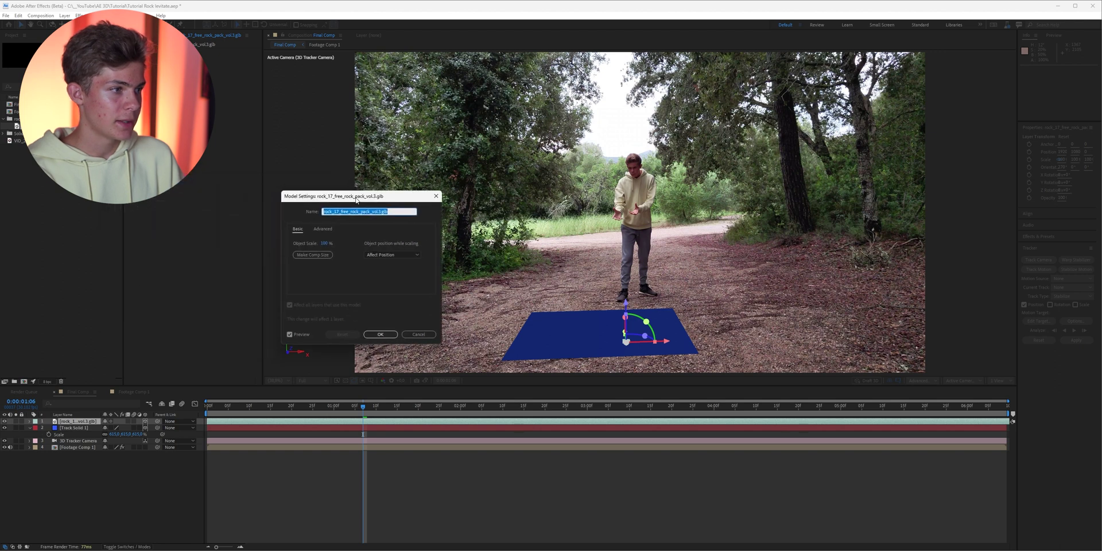
type("Rock")
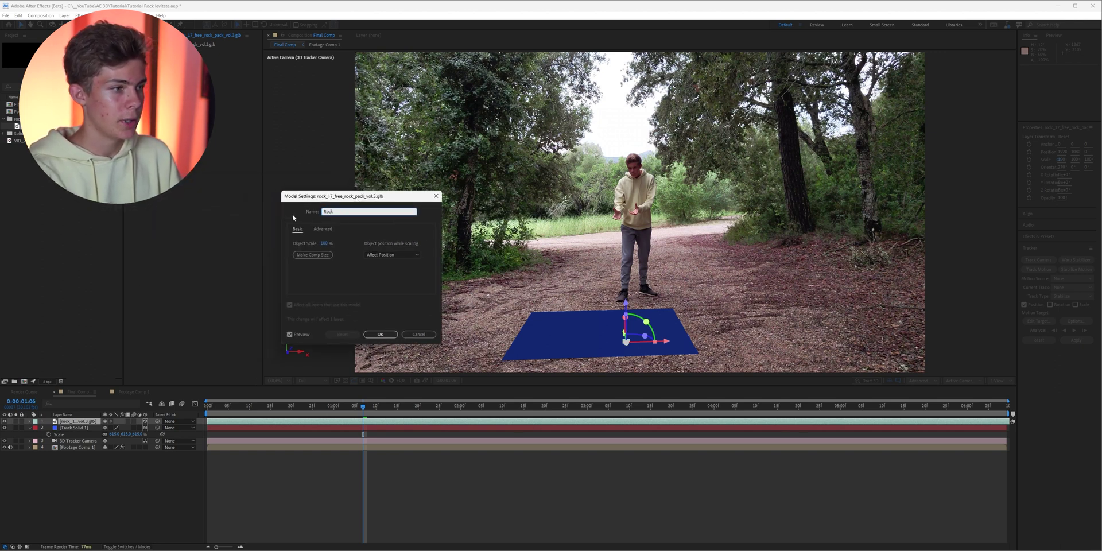
left_click(323, 243)
left_click_drag(372, 244, 601, 324)
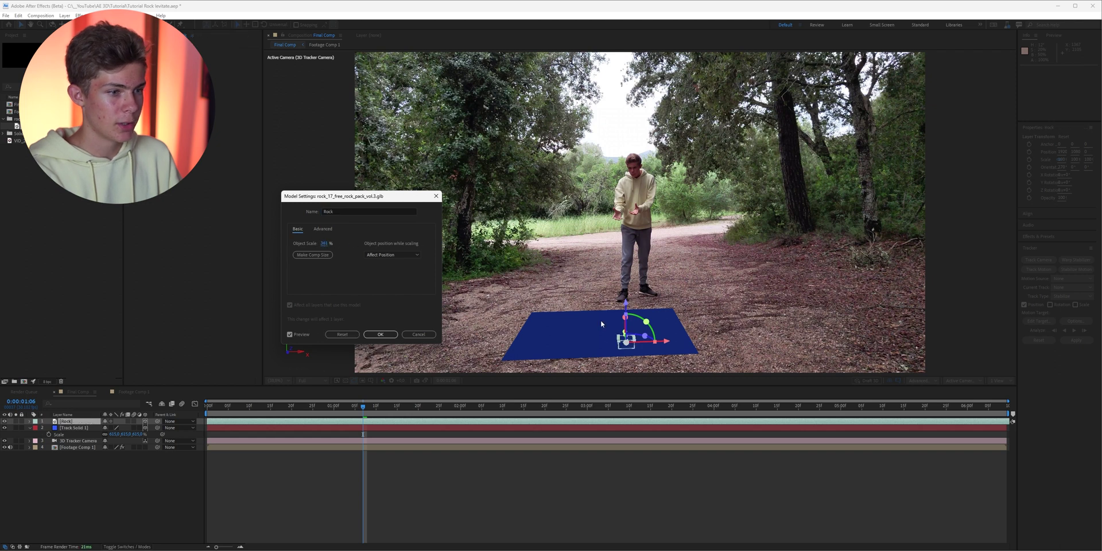
left_click_drag(324, 245, 945, 249)
left_click(324, 243)
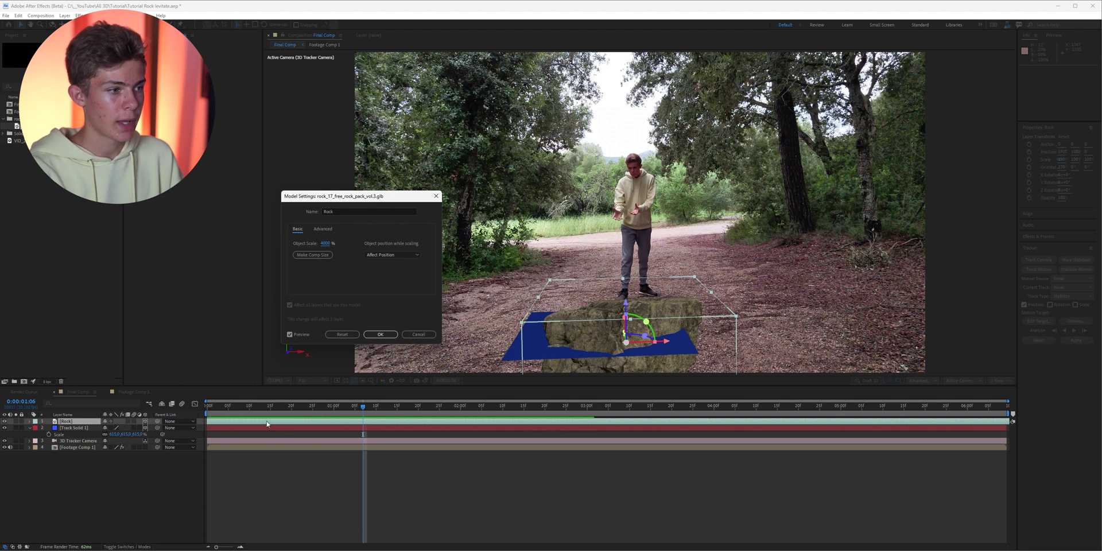
left_click(380, 335)
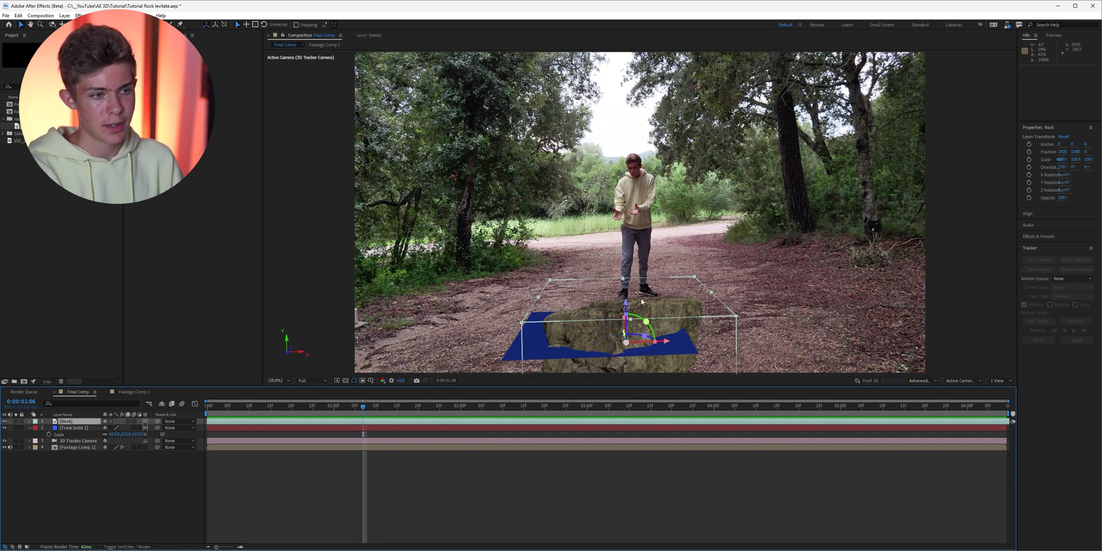
- Raise the rock on Y, set its Scale to 80%, and lift it higher beside the person
left_click_drag(625, 302, 361, 325)
left_click(88, 424)
key("s")
left_click_drag(113, 427, 105, 427)
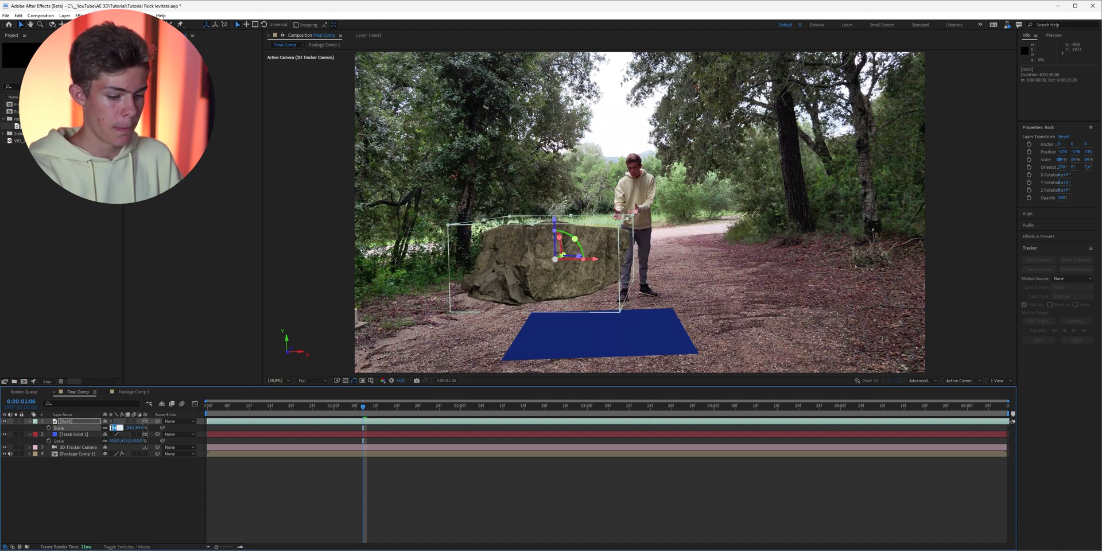
key("Return")
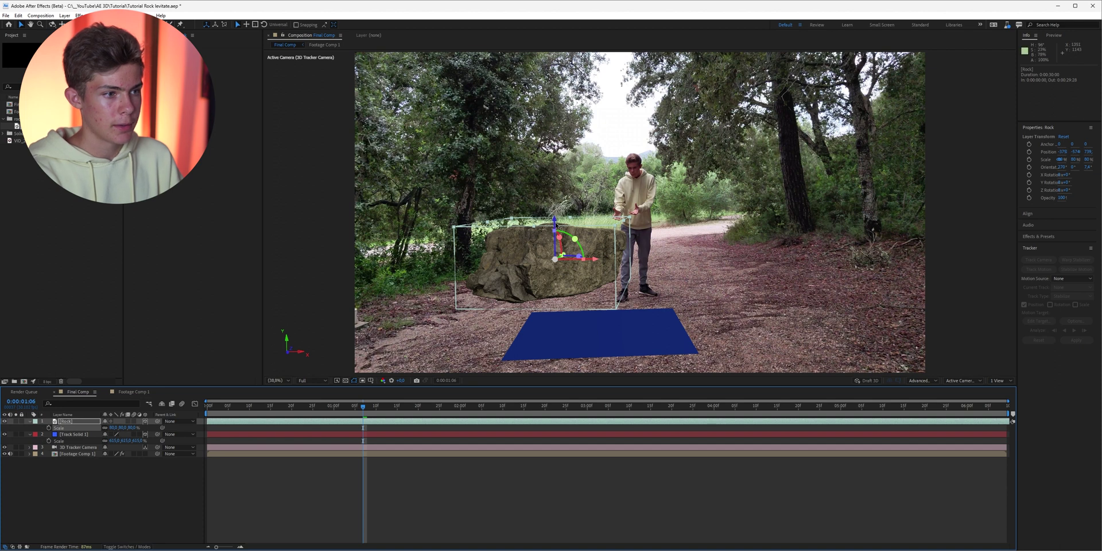
left_click_drag(556, 228, 554, 173)
- Preview the floating rock, then hide the Track Solid 1 ground plane
left_click(163, 479)
key("space")
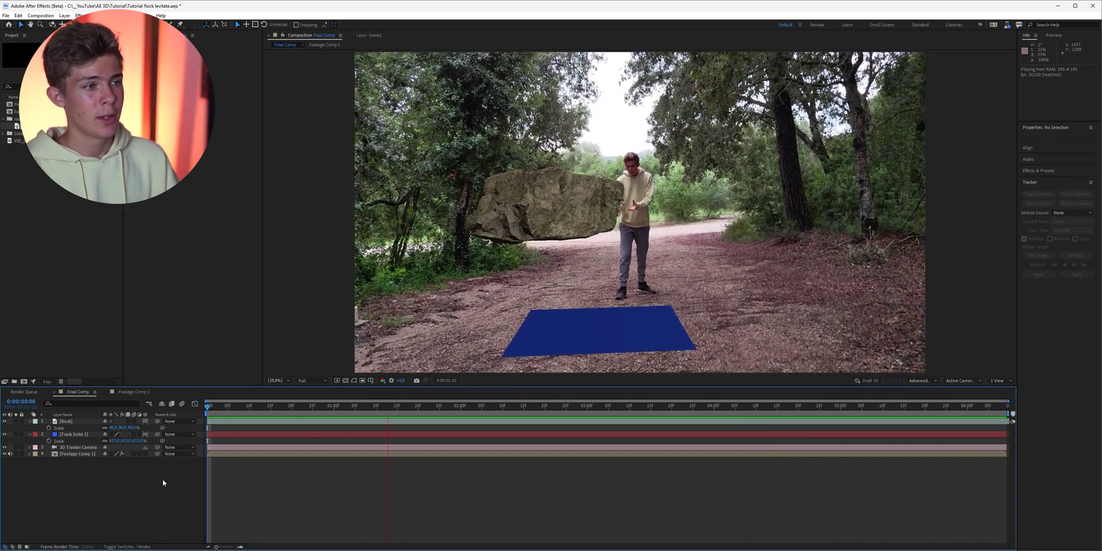
key("space")
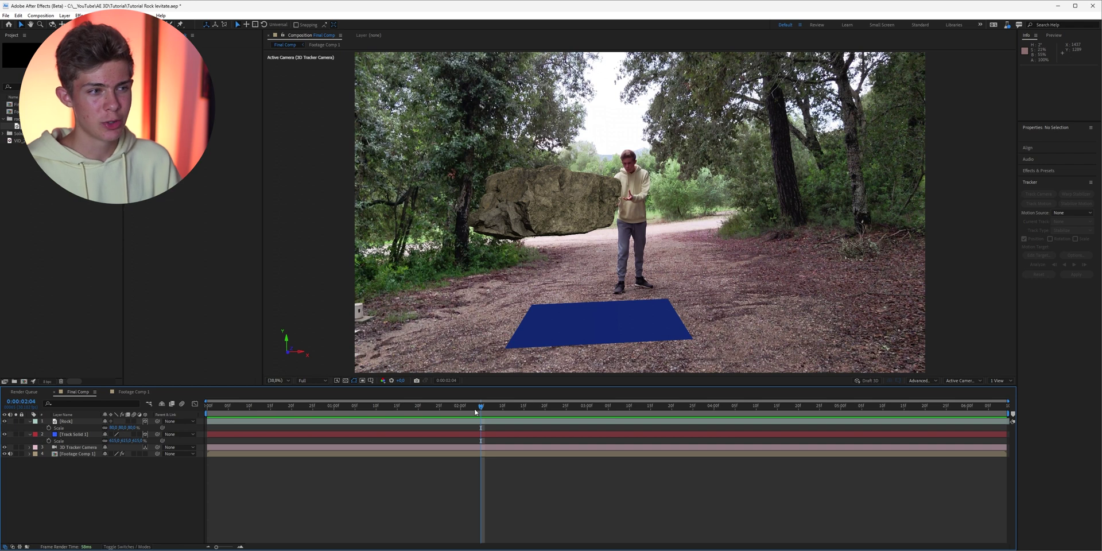
key("u")
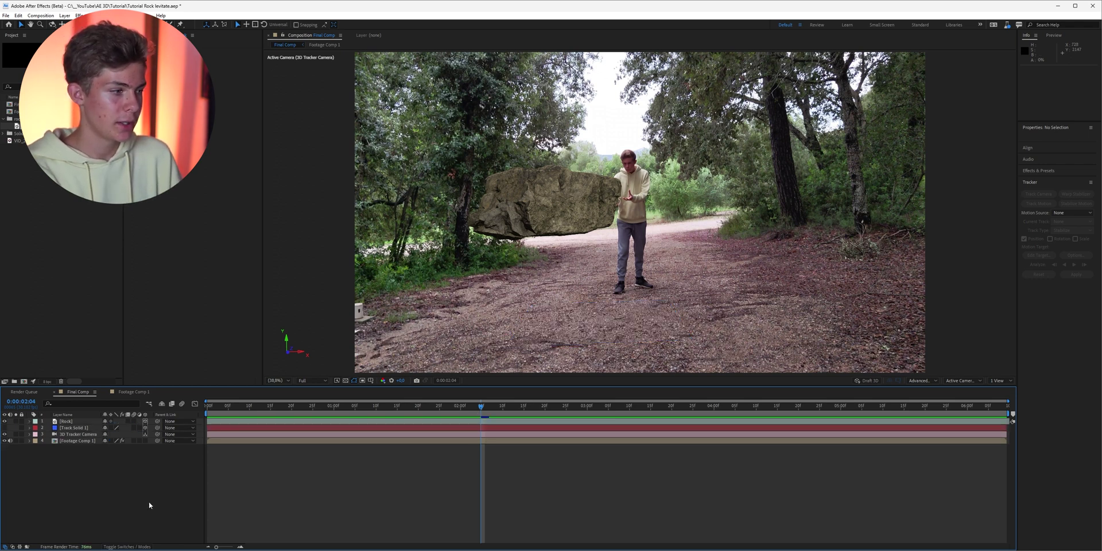
- Add a new light layer with Light Type set to Environment, creating Environment Light 1
right_click(109, 487)
mouse_move(138, 395)
left_click(229, 417)
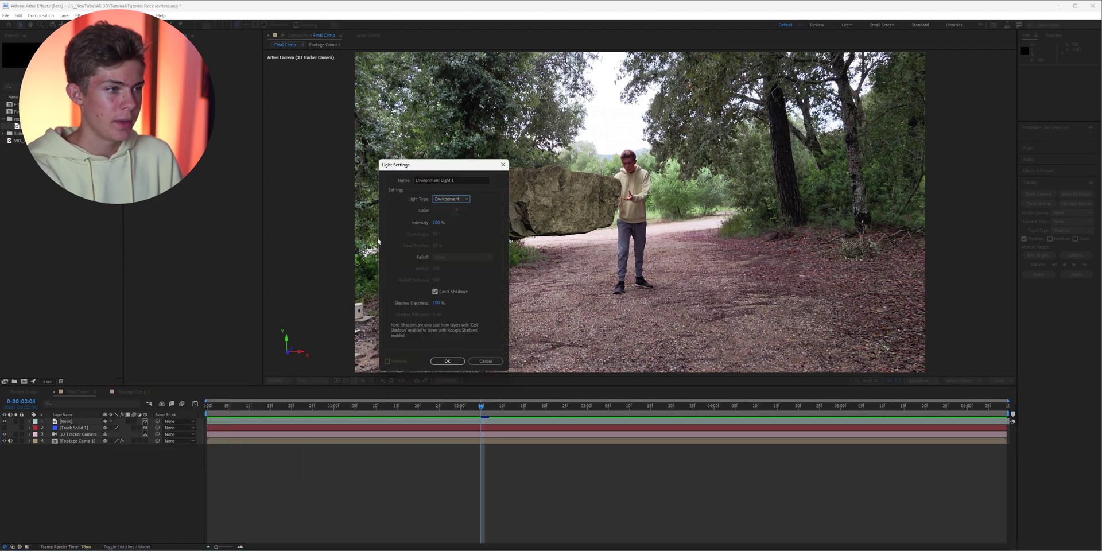
left_click(446, 199)
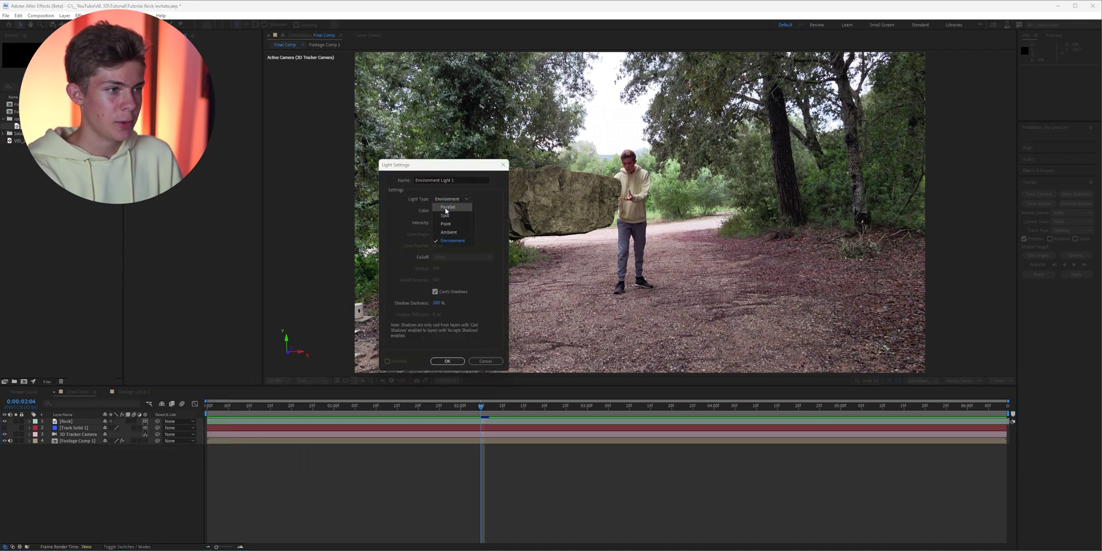
left_click(447, 241)
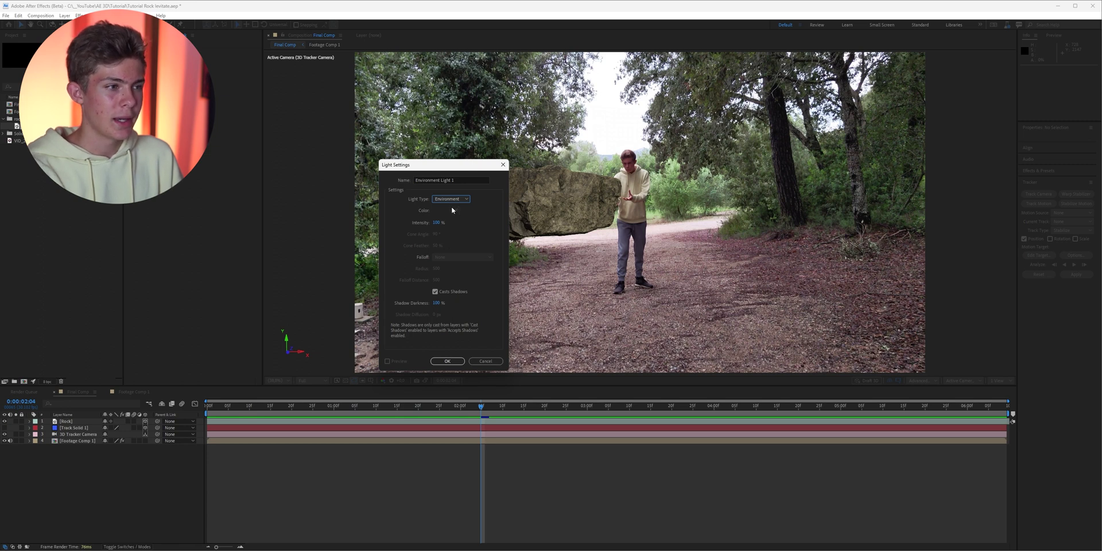
left_click(451, 216)
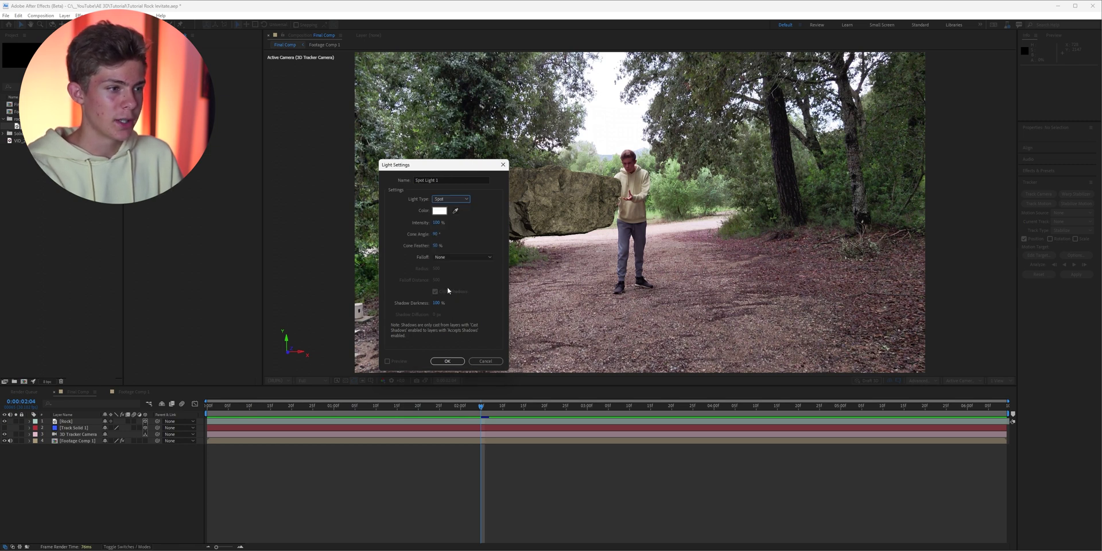
left_click(451, 199)
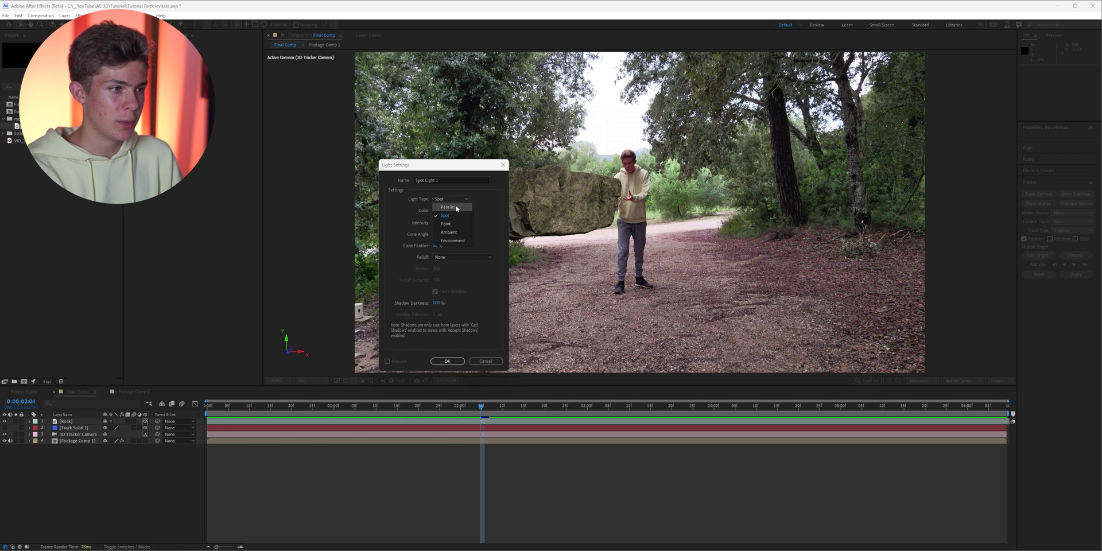
left_click(452, 241)
left_click(447, 360)
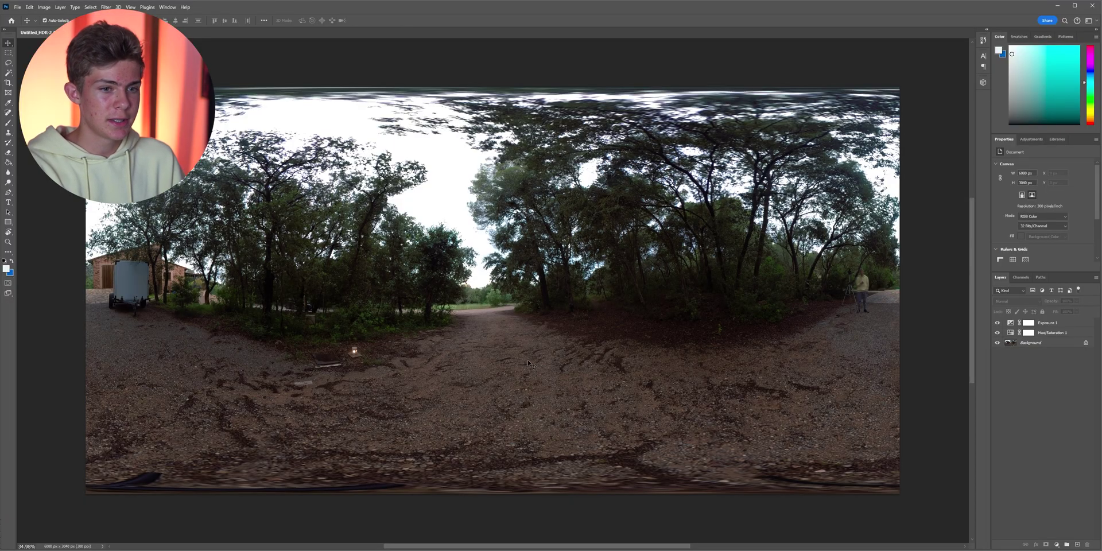
- Select the Exposure 1 adjustment layer to brighten the forest panorama
left_click(1016, 323)
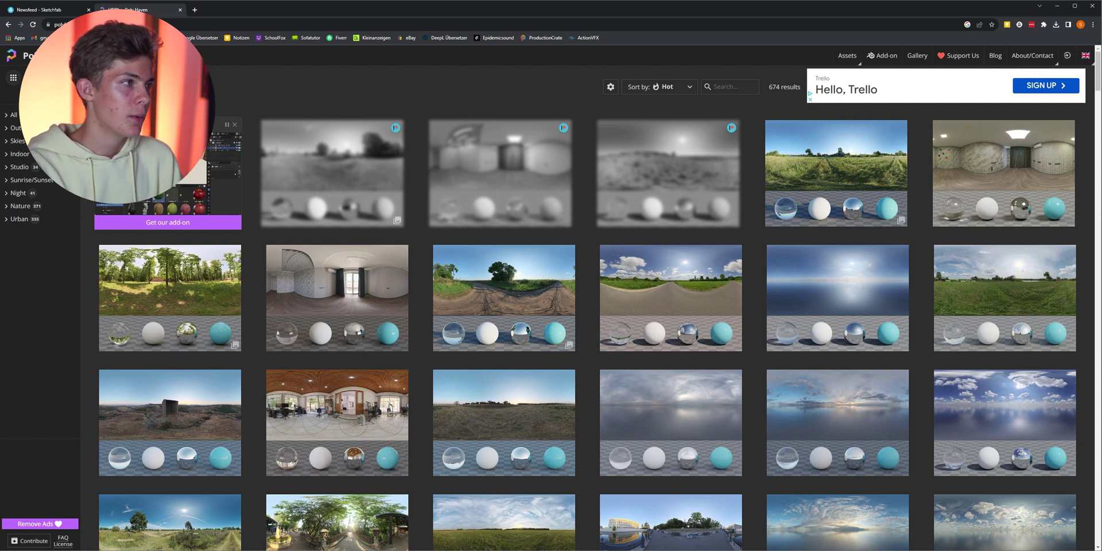
- Scroll the HDRI gallery to find the Fouriesburg Mountain Lookout 2 HDRI and open its page
scroll(587, 303, "down", 1)
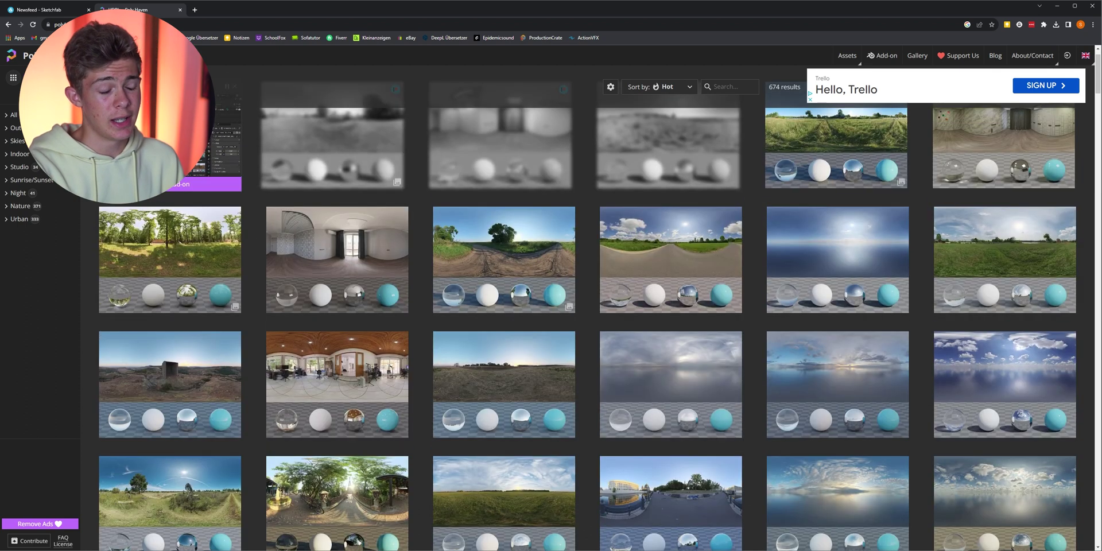
scroll(587, 303, "down", 2)
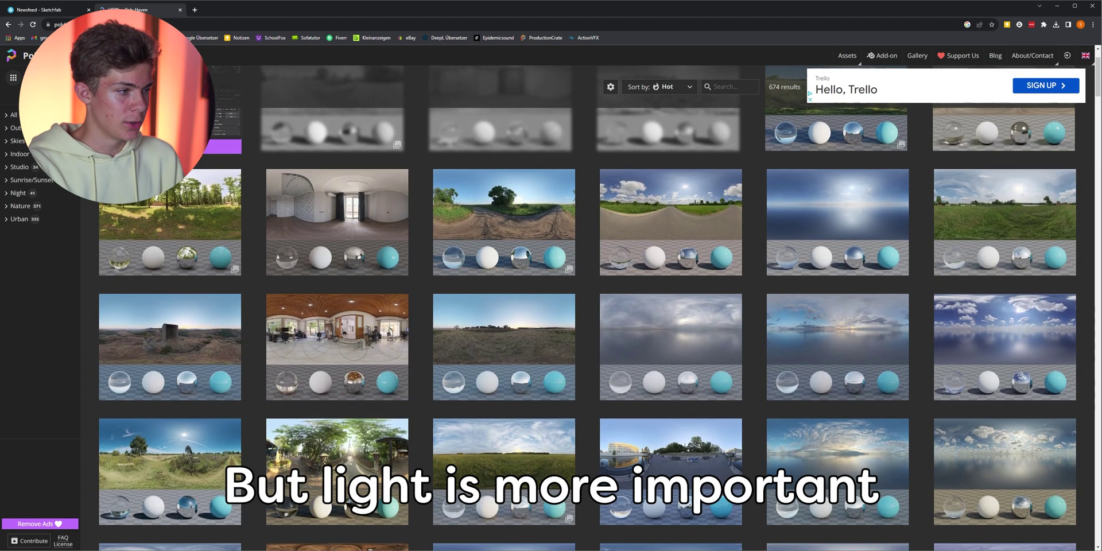
left_click(170, 304)
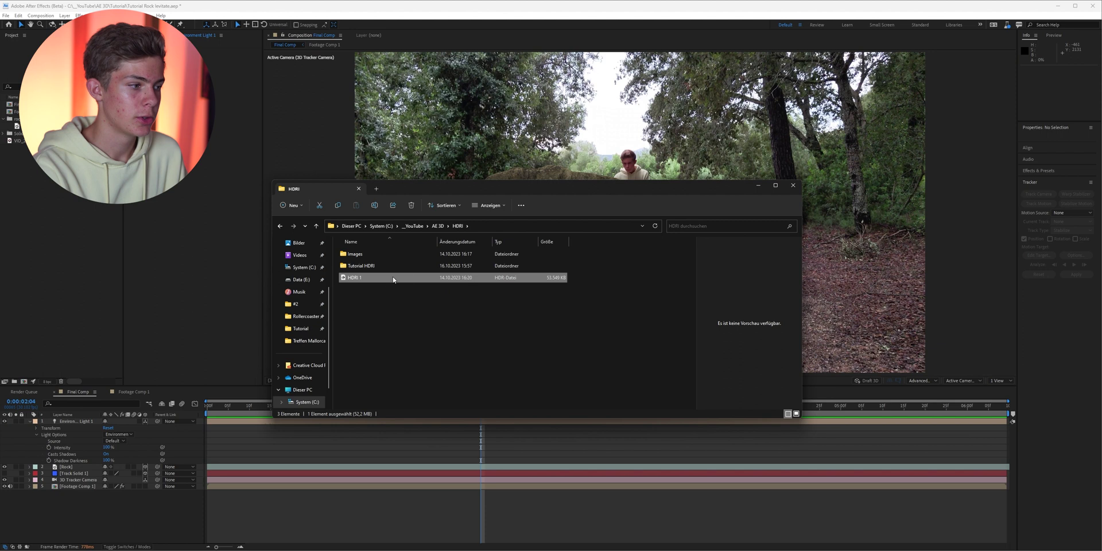
- Add HDRI 1.hdr to the comp hidden at the bottom, and make it Environment Light 1's source
left_click_drag(367, 278, 130, 511)
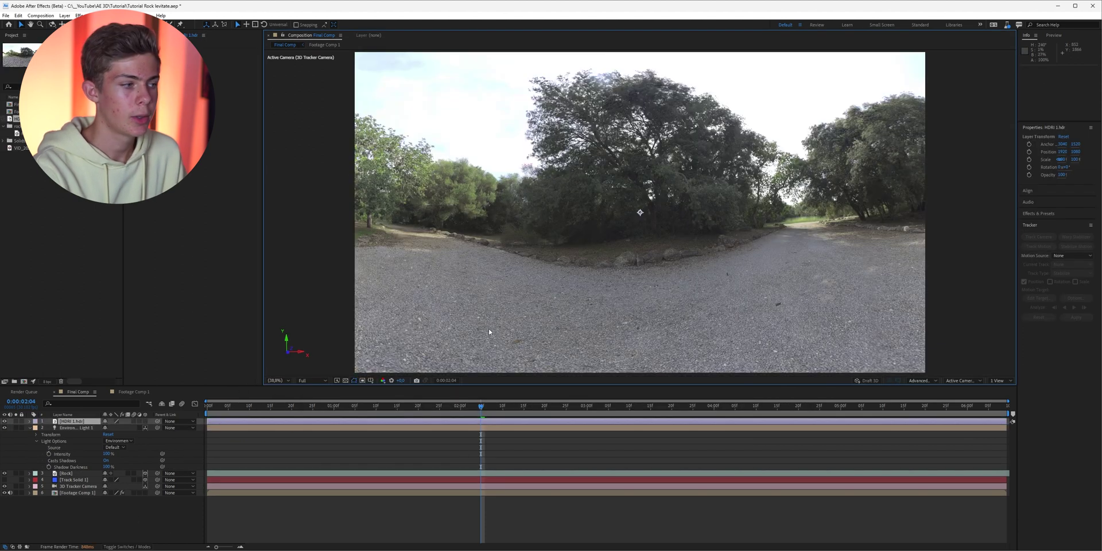
left_click(6, 421)
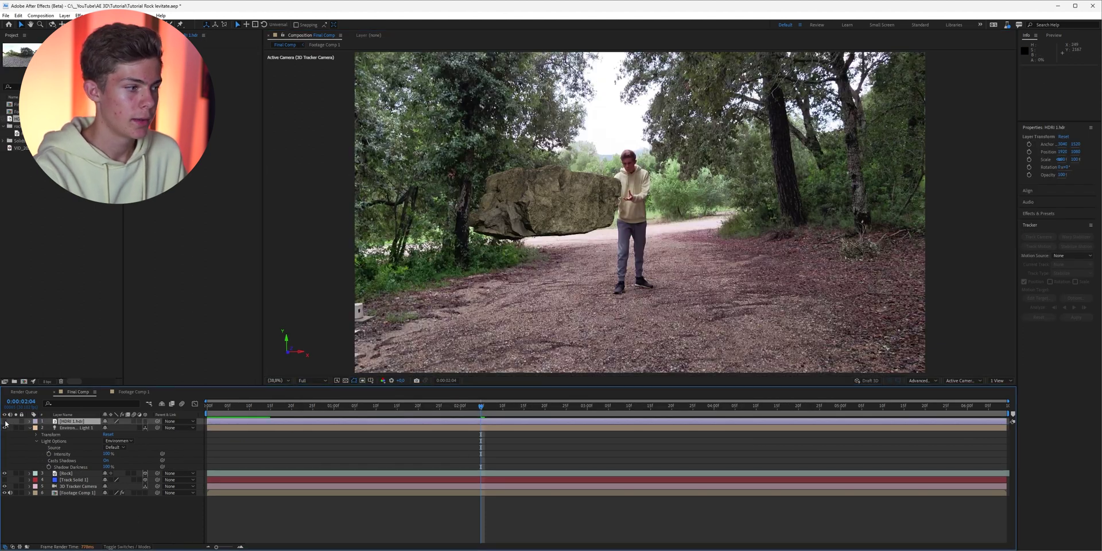
left_click_drag(72, 422, 51, 529)
left_click(119, 441)
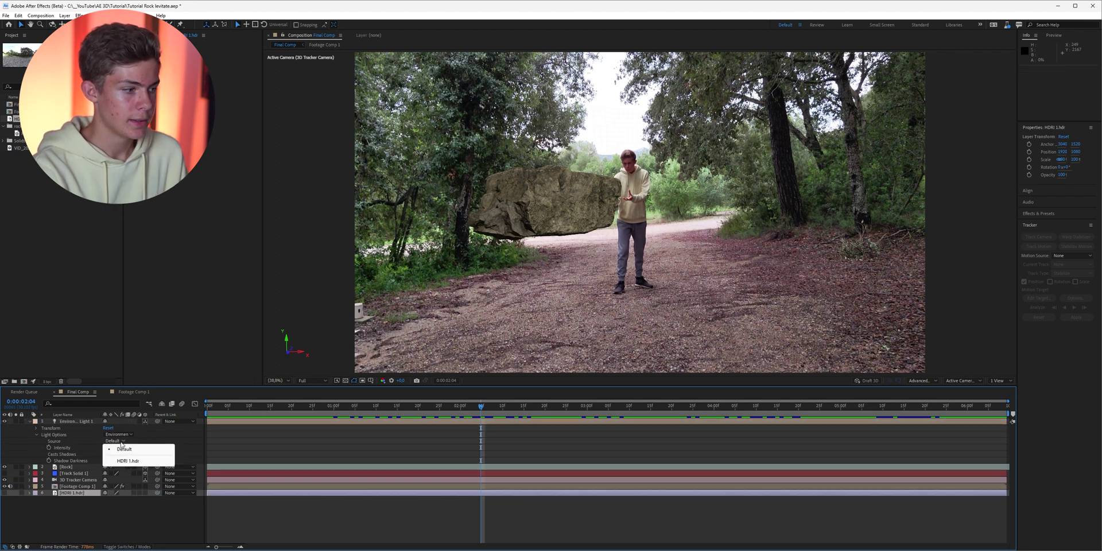
left_click(128, 461)
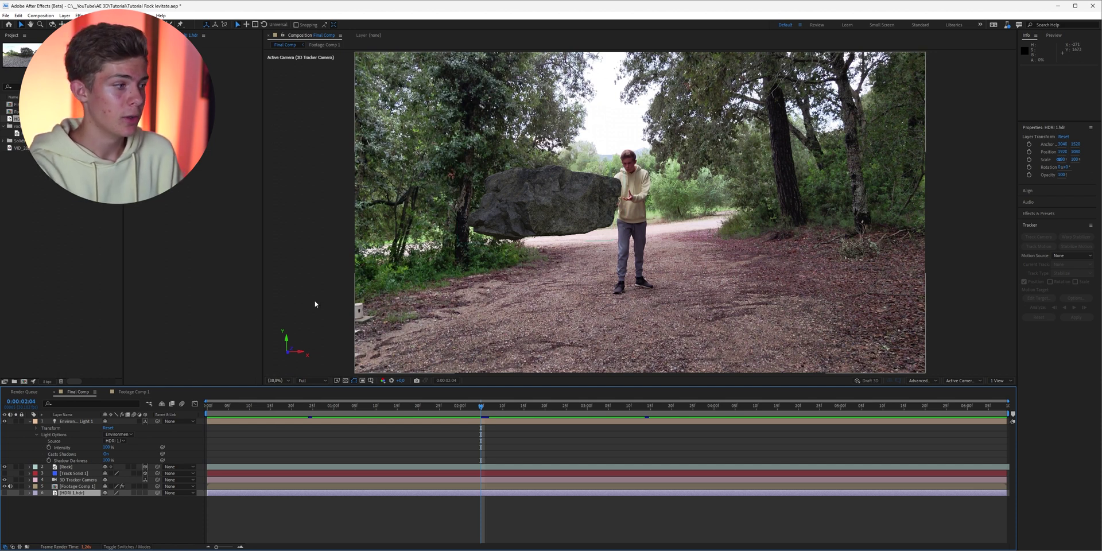
left_click(5, 421)
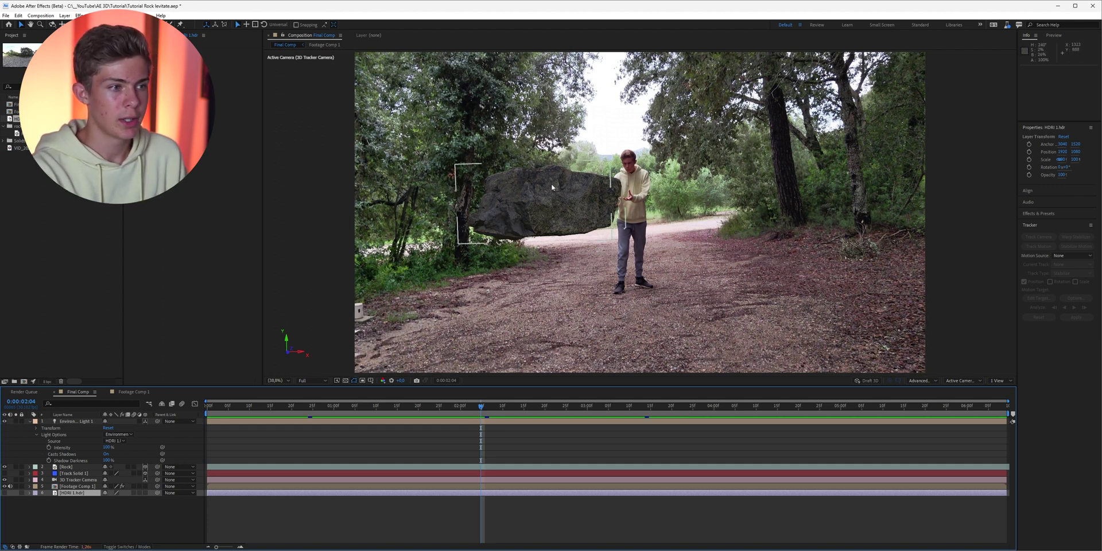
- Keyframe the Rock's Position to rest on the ground at the start and float by 3:24
left_click(31, 421)
left_click(80, 428)
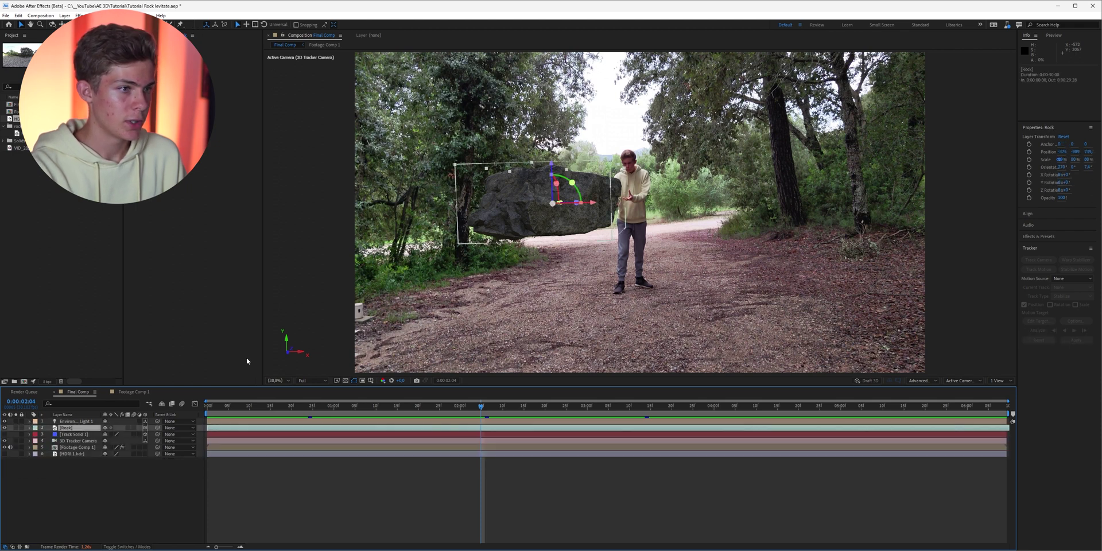
left_click_drag(318, 411, 182, 414)
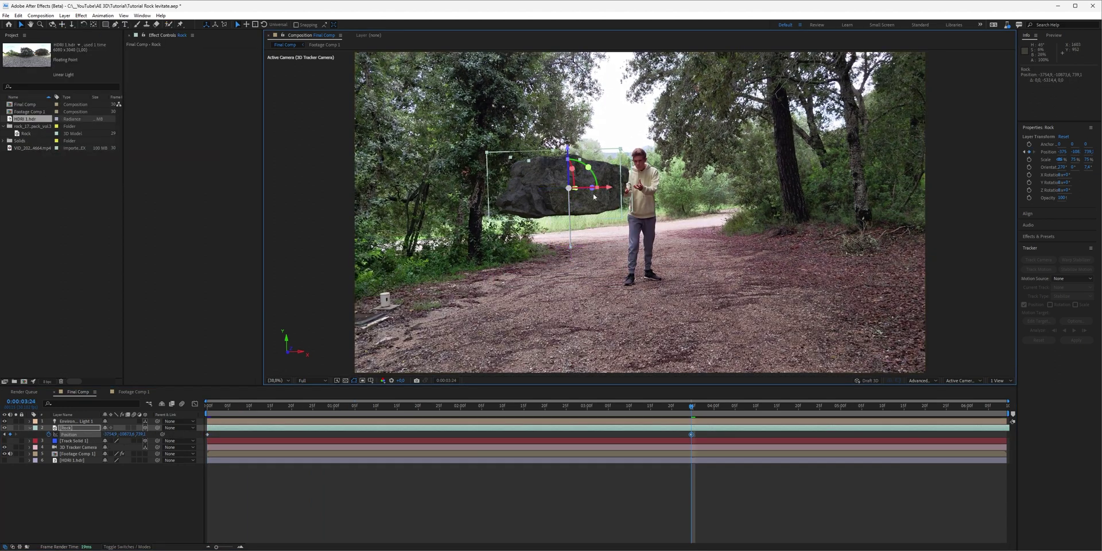
left_click_drag(594, 195, 528, 198)
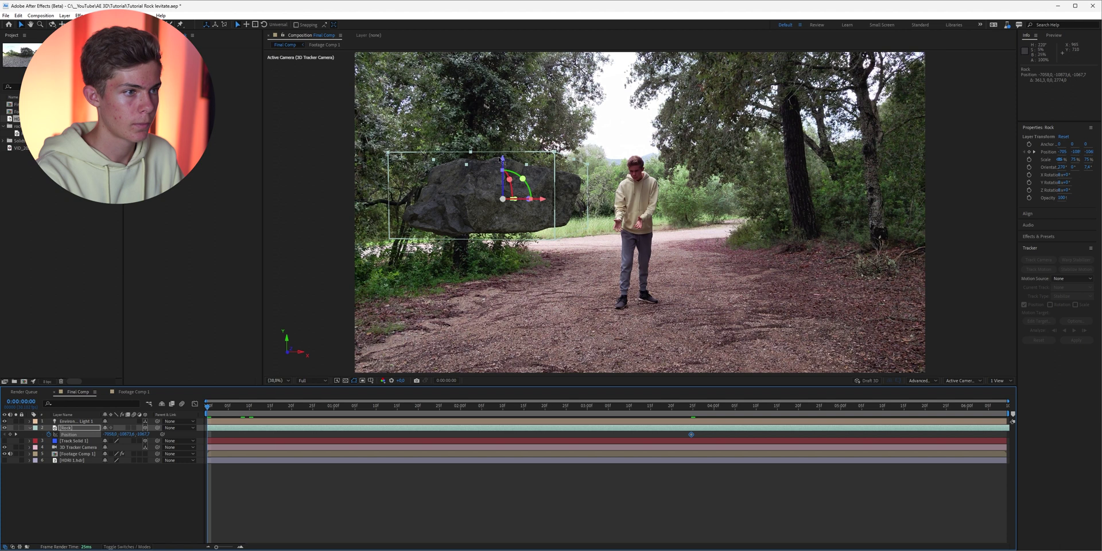
left_click_drag(503, 172, 503, 253)
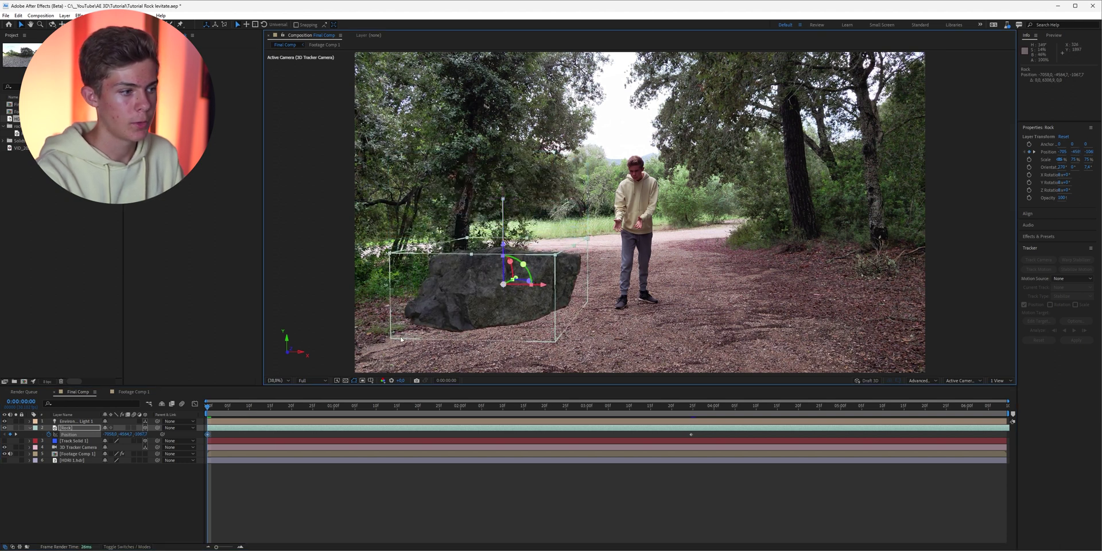
left_click(216, 415)
left_click_drag(216, 416, 675, 398)
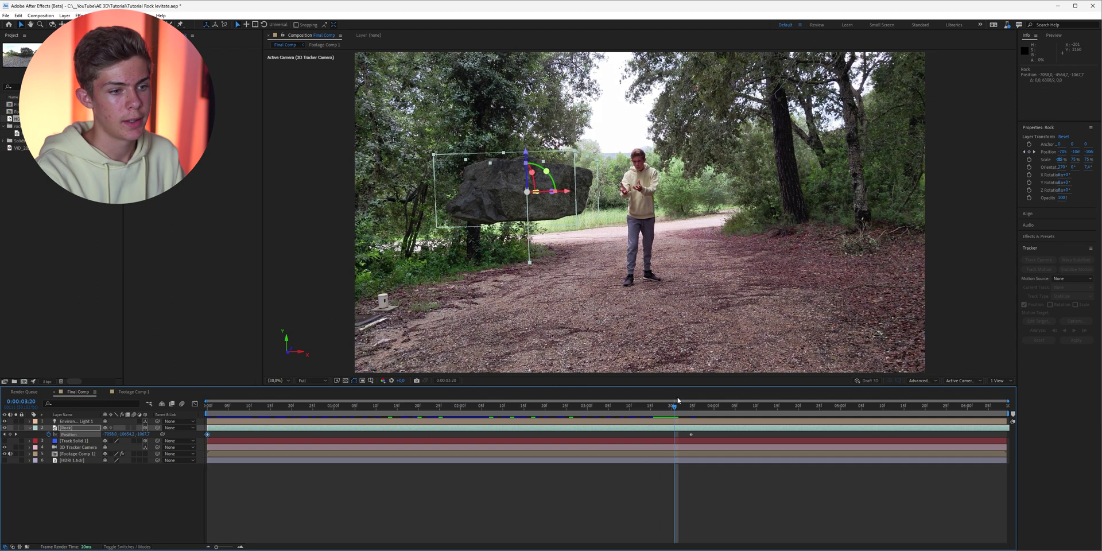
- Apply Easy Ease In to the floating Position keyframe and review the eased rise
right_click(692, 436)
mouse_move(746, 429)
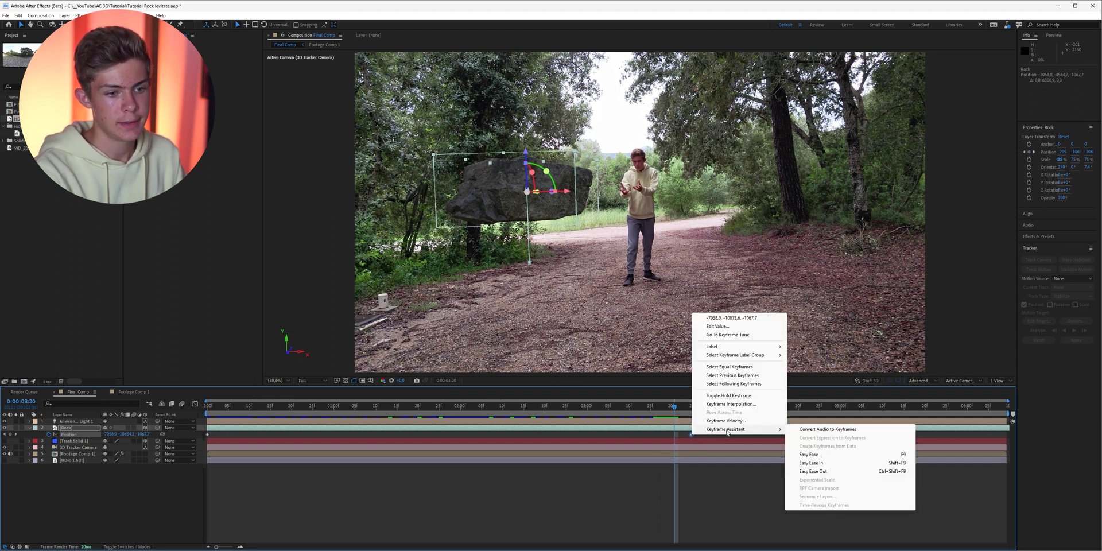
left_click(815, 463)
left_click_drag(675, 406, 838, 423)
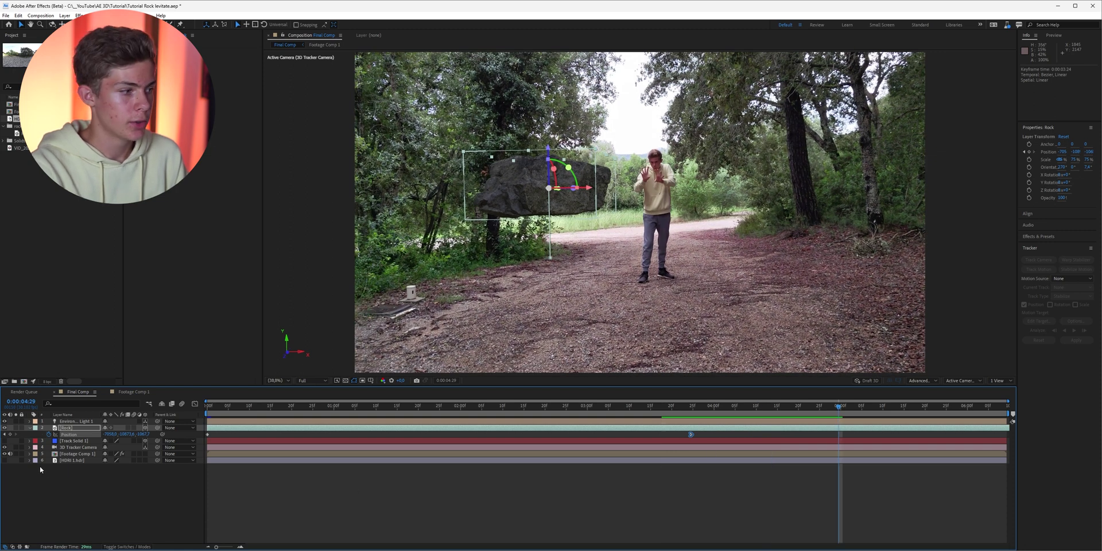
key("Page_Up")
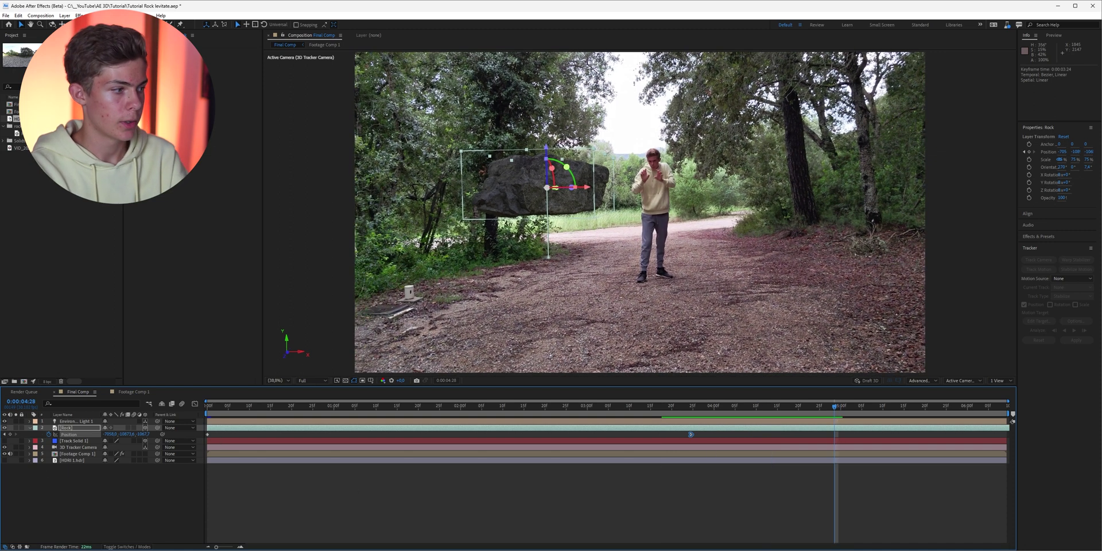
key("space")
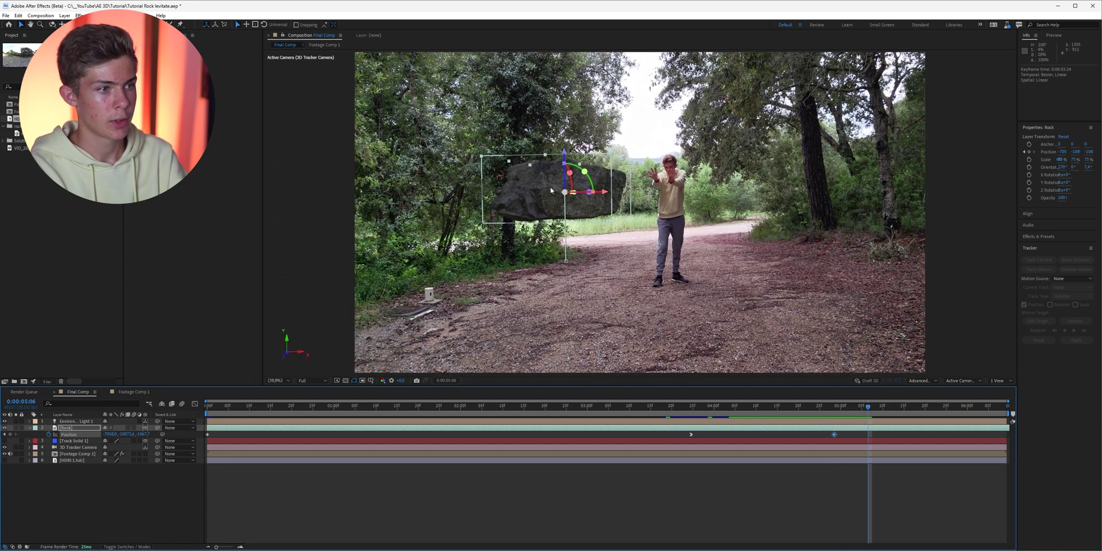
- Add a later Position keyframe moving the rock closer to camera and left
left_click_drag(577, 194, 183, 251)
left_click(381, 405)
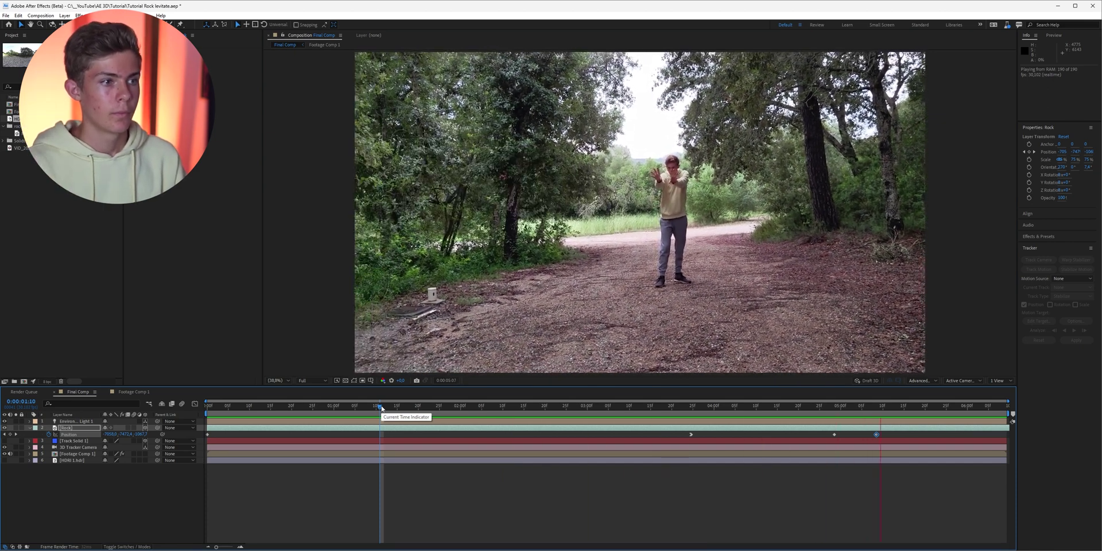
key("space")
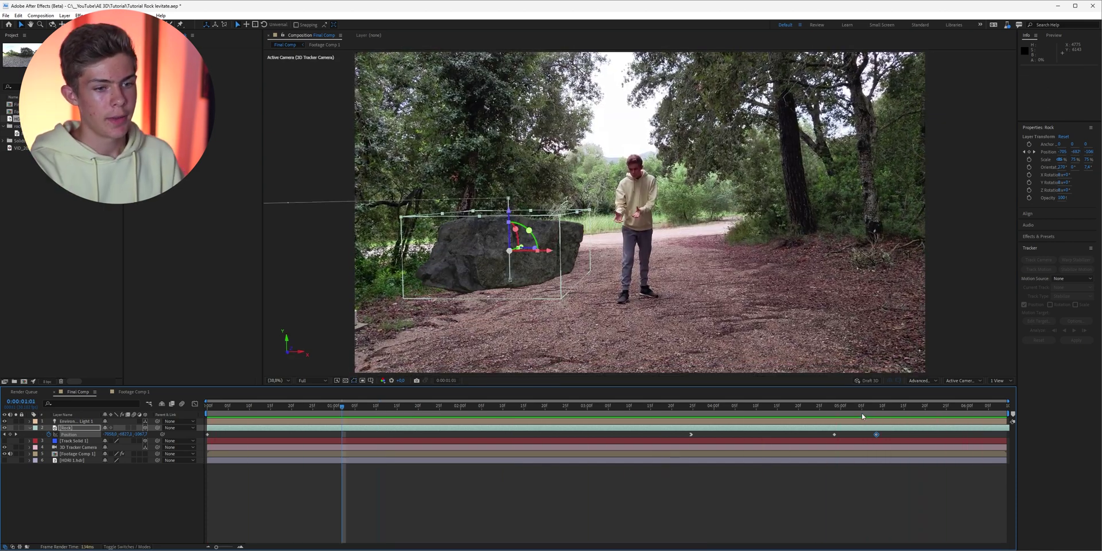
- Trim the Rock layer to end at the 5:08 keyframe
left_click(876, 407)
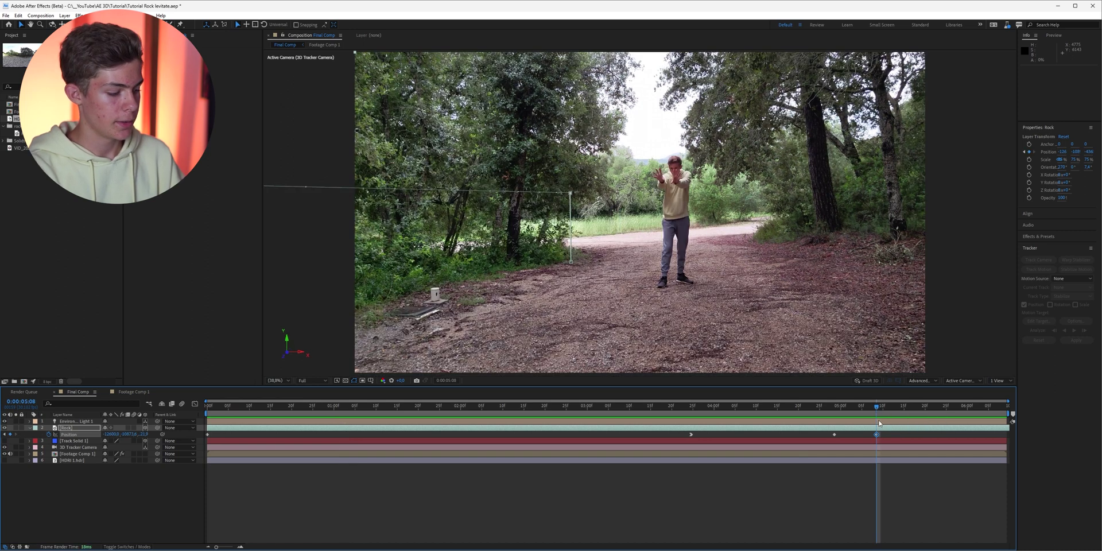
key("alt+bracketright")
key("F2")
left_click(367, 405)
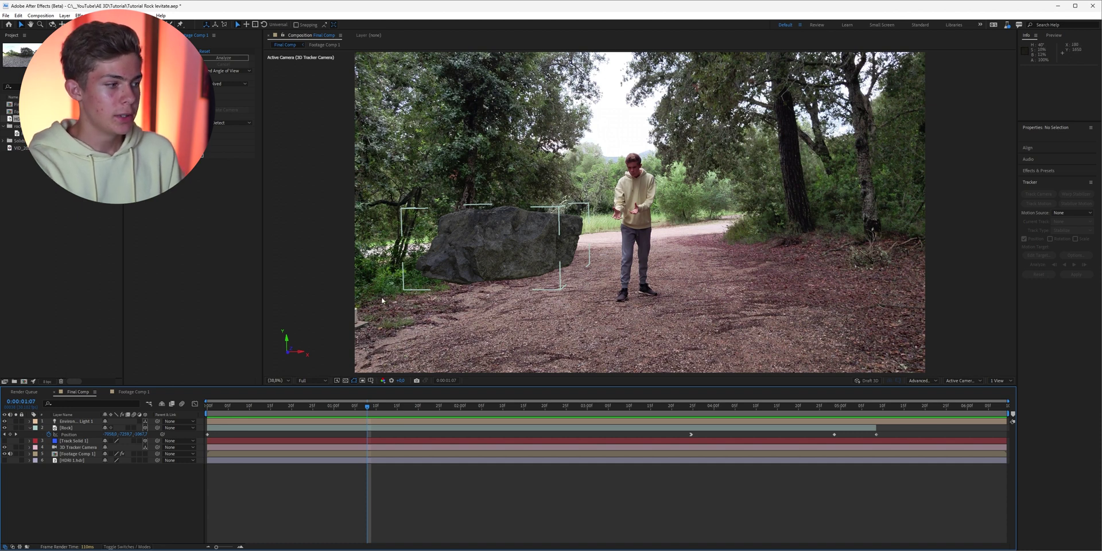
- Drive the Rock's Position with the expression wiggle(1,7)
left_click(50, 434, "alt")
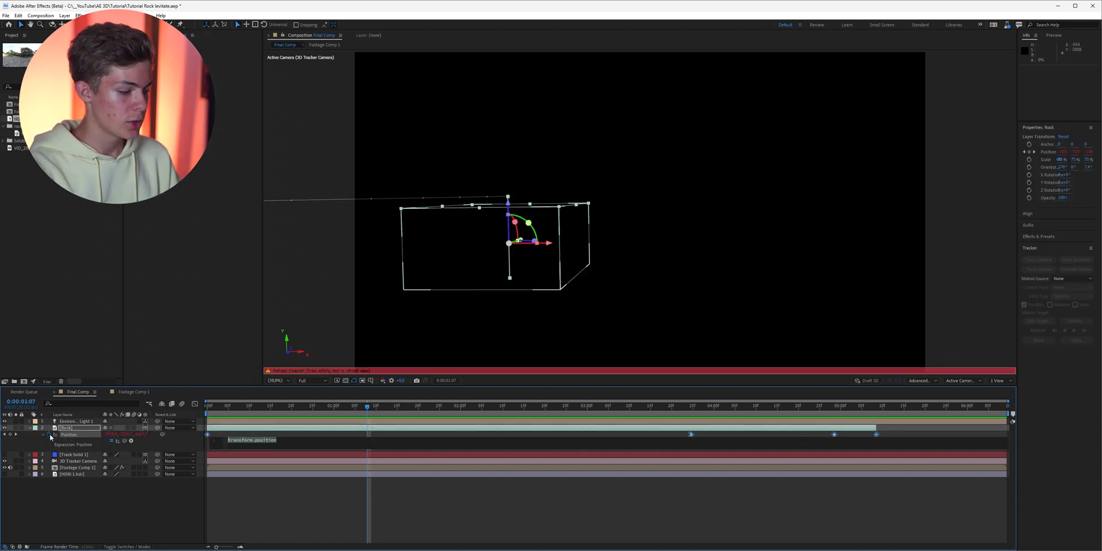
type("wiggl")
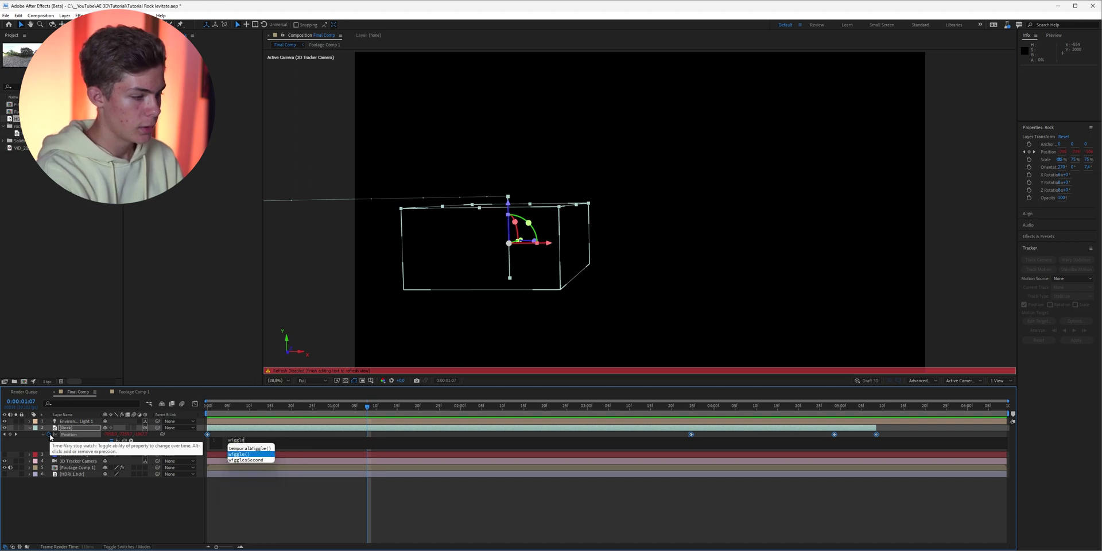
type("e")
key("Return")
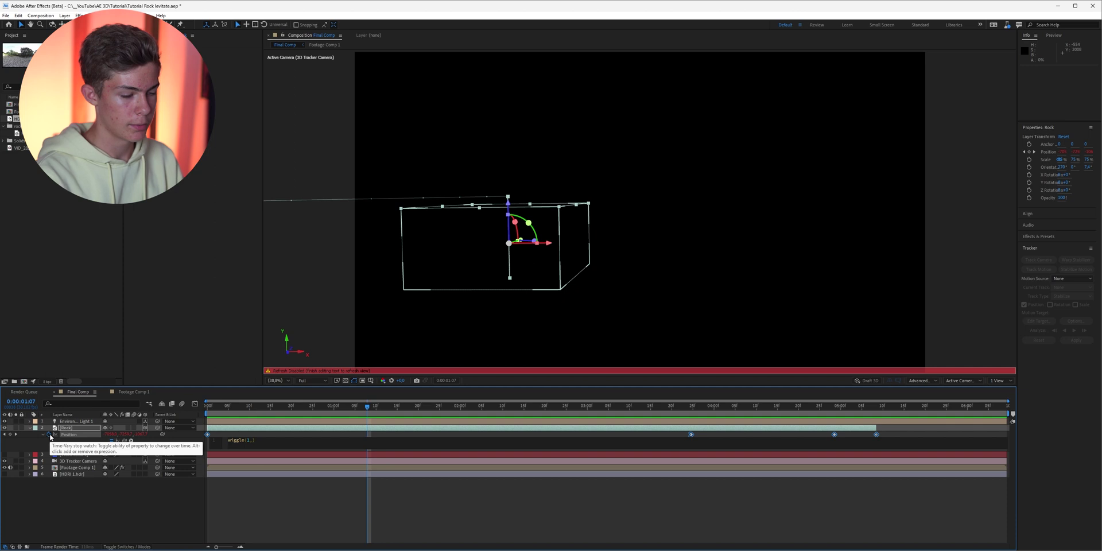
left_click(131, 507)
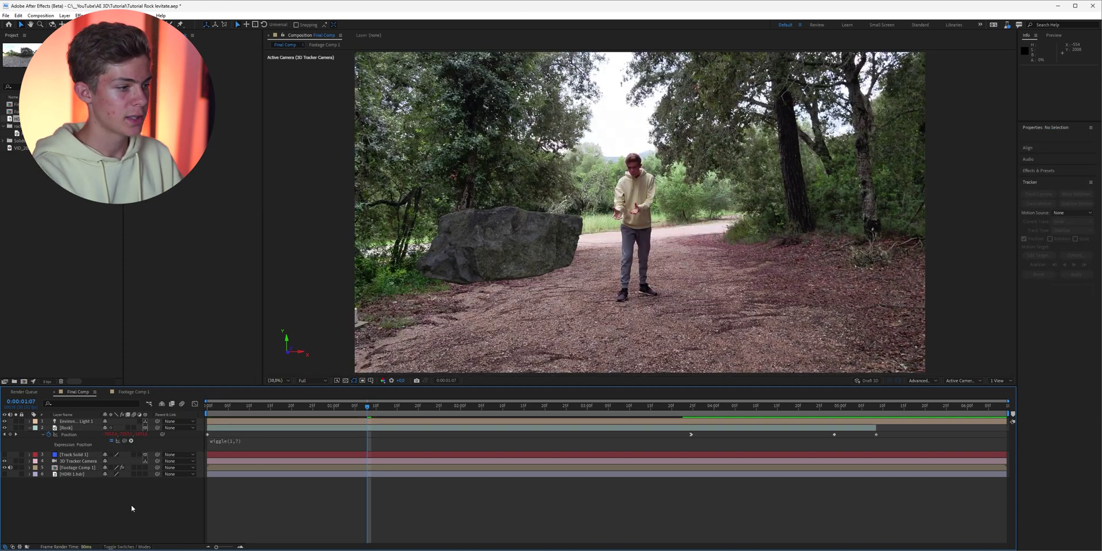
- Preview the rock, duplicate 3D Tracker Camera, and select it with the HDRI, Rock and Environment Light layers
key("Home")
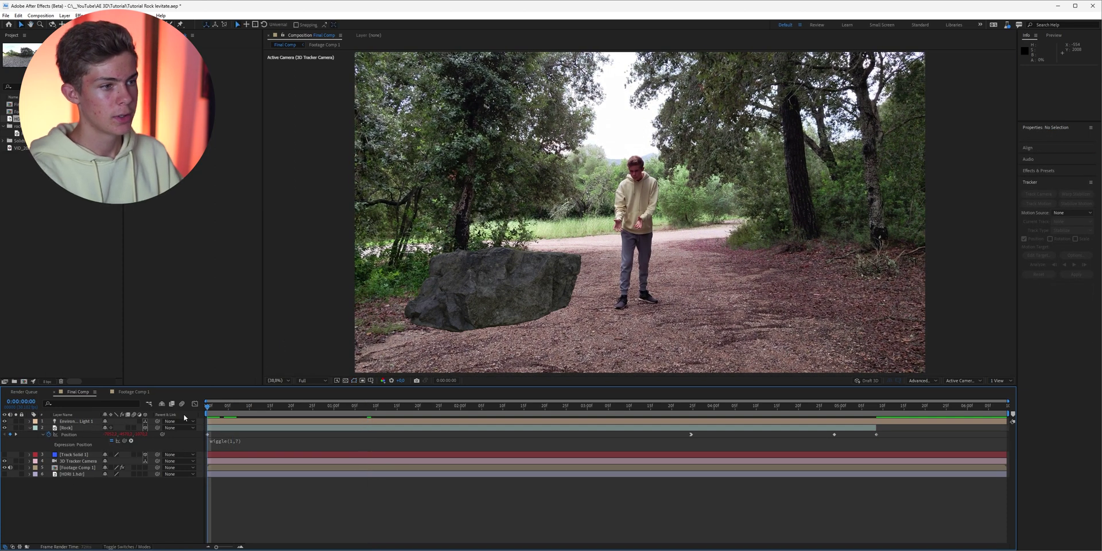
key("space")
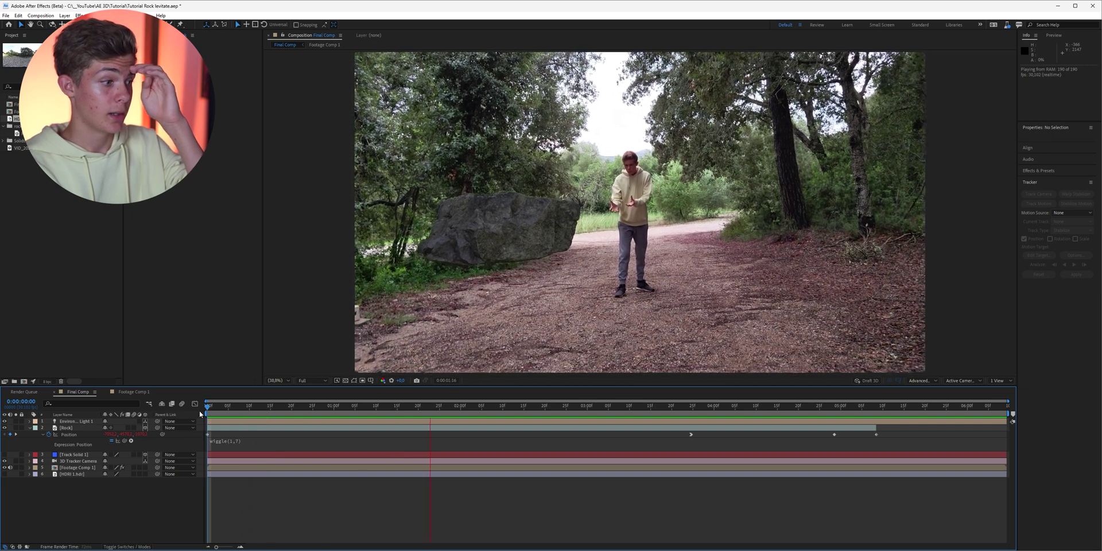
left_click(86, 462)
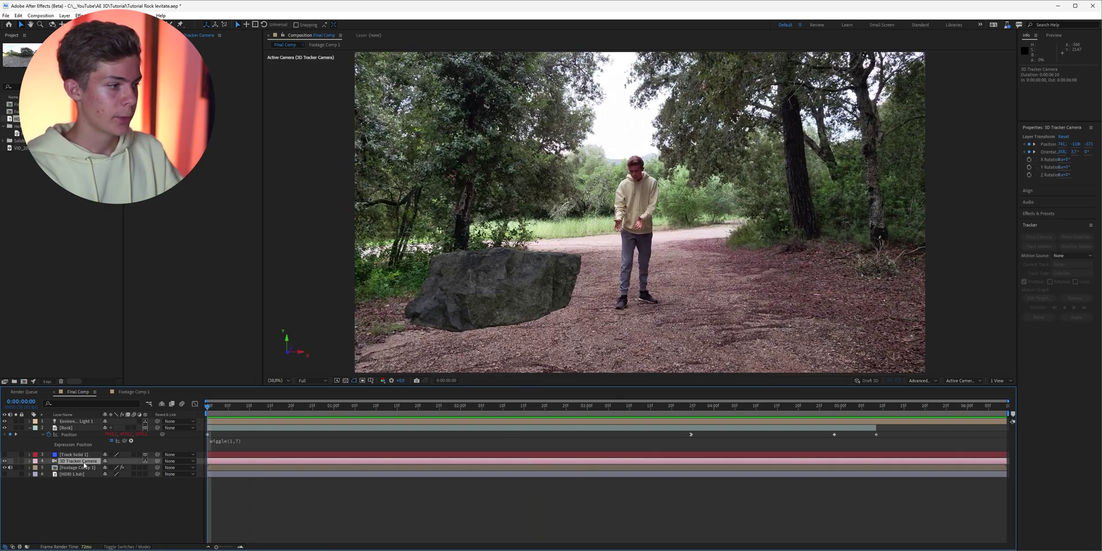
key("ctrl+d")
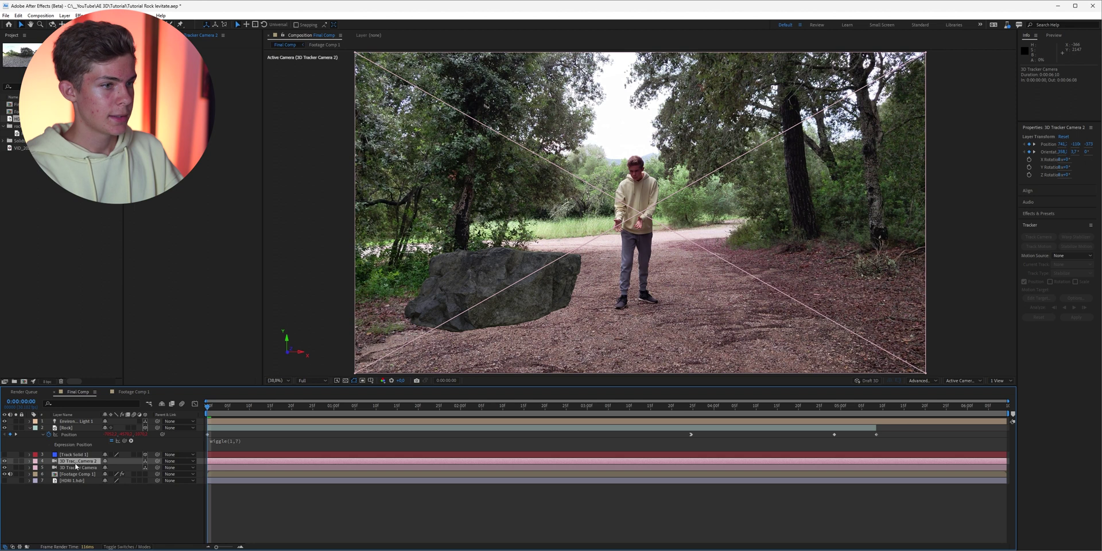
left_click(70, 481, "ctrl")
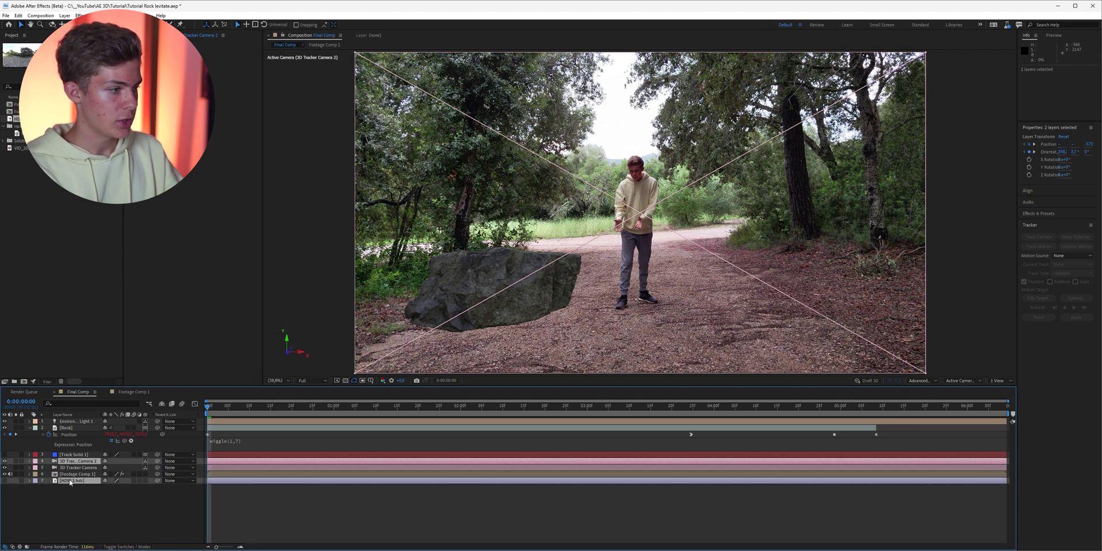
left_click(65, 428, "ctrl")
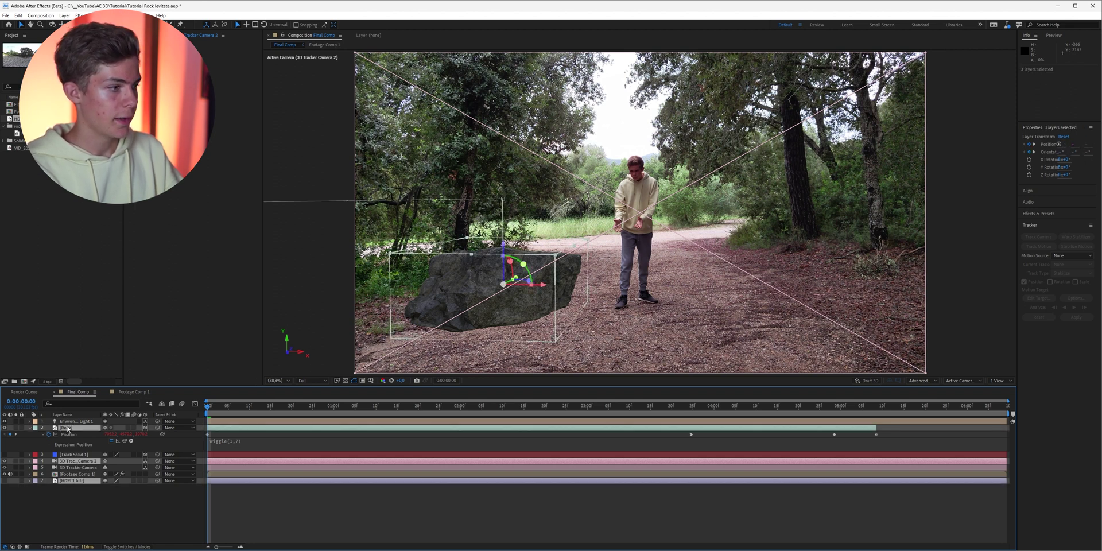
left_click(69, 422, "ctrl")
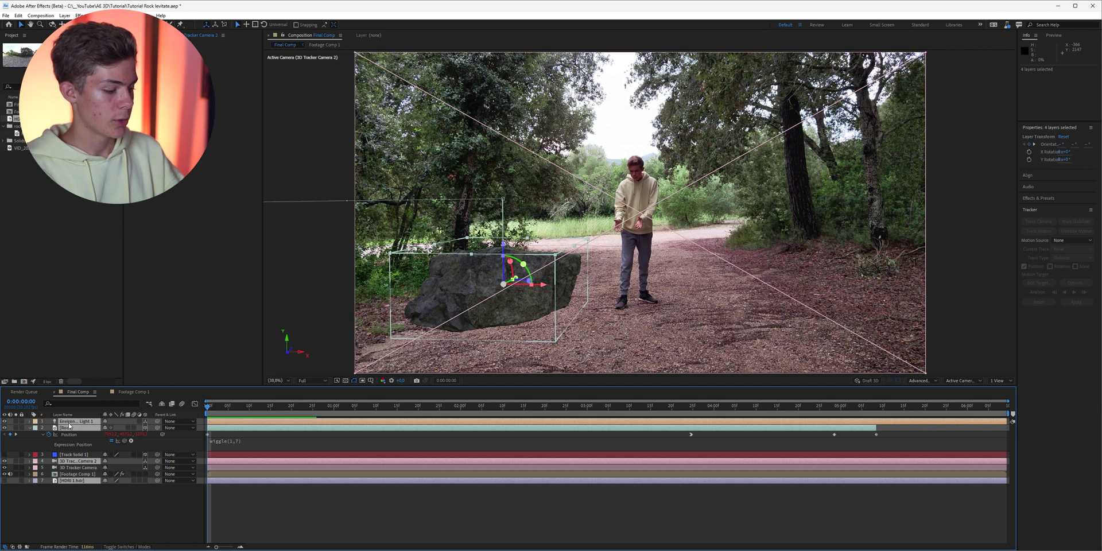
- Precompose the four selected layers into a new composition named Rock
key("ctrl+shift+c")
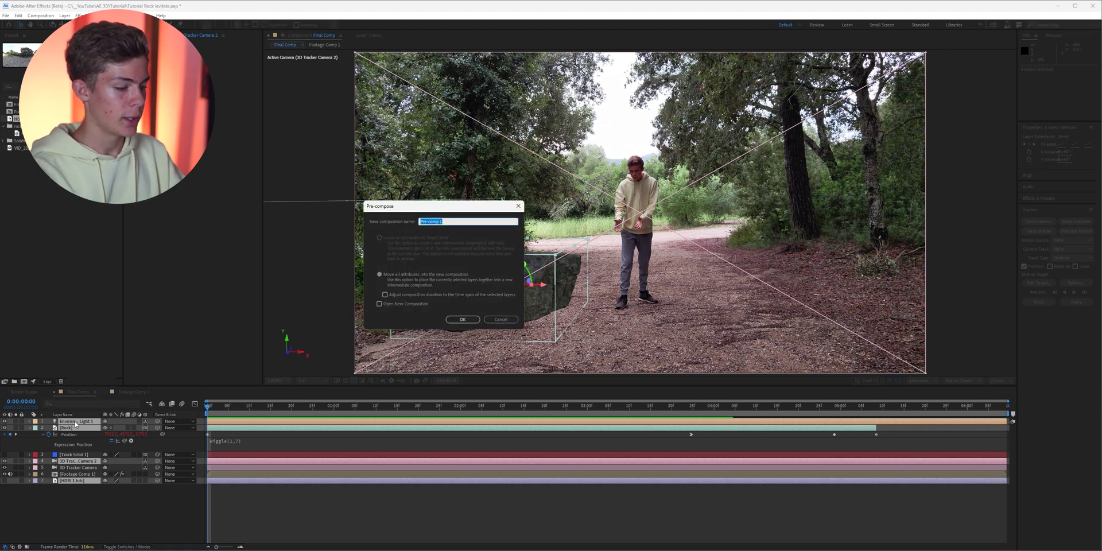
type("Rock")
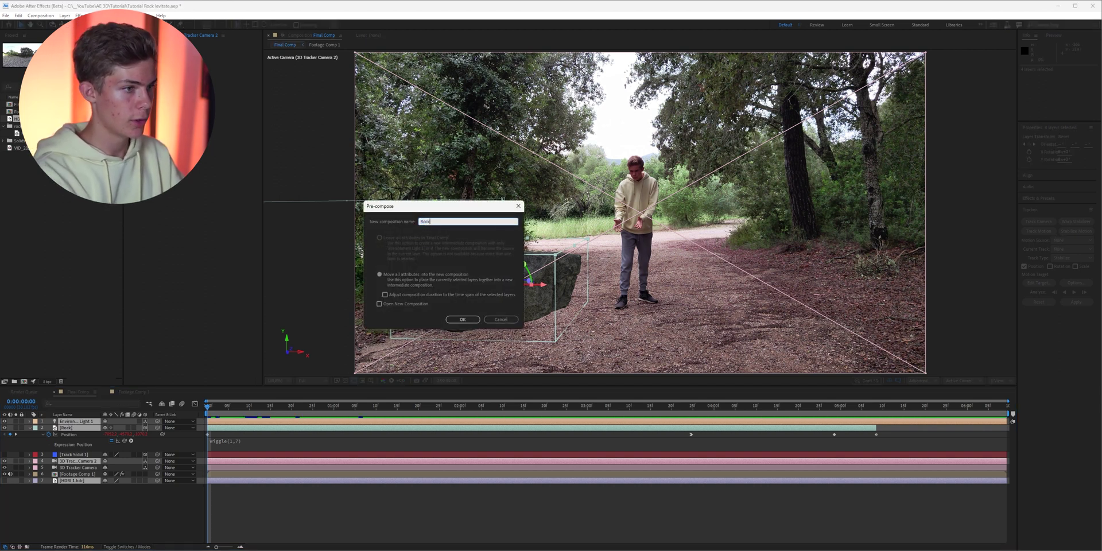
key("Return")
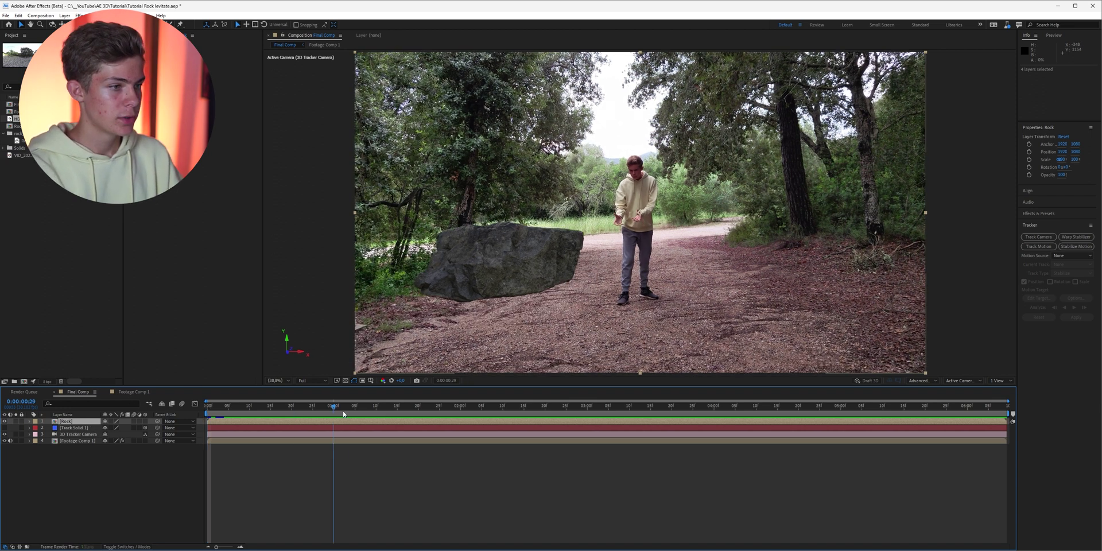
- Apply the Curves effect to the Rock precomp through the quick effect search
key("ctrl+space")
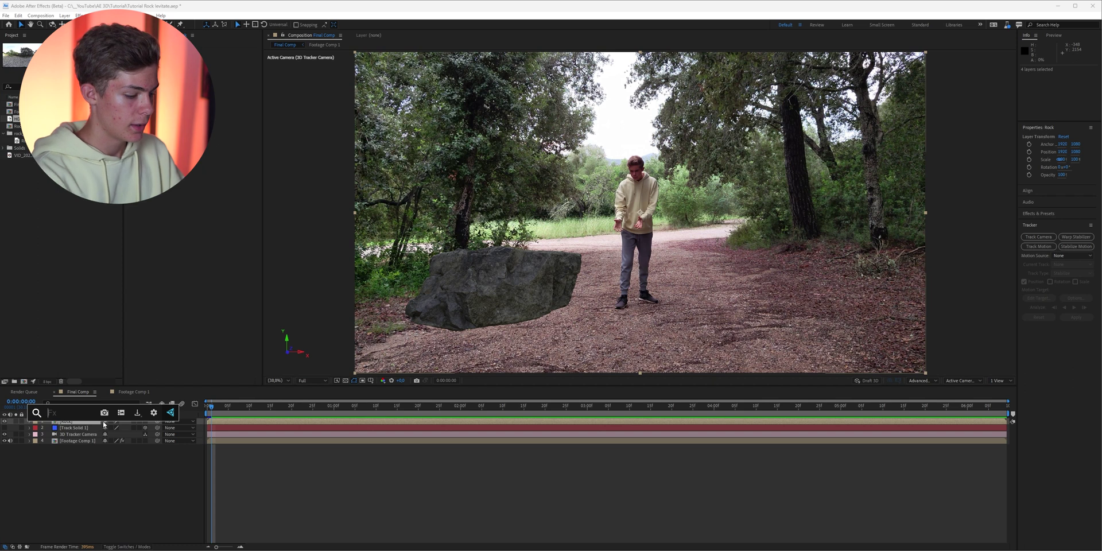
type("curves")
key("Return")
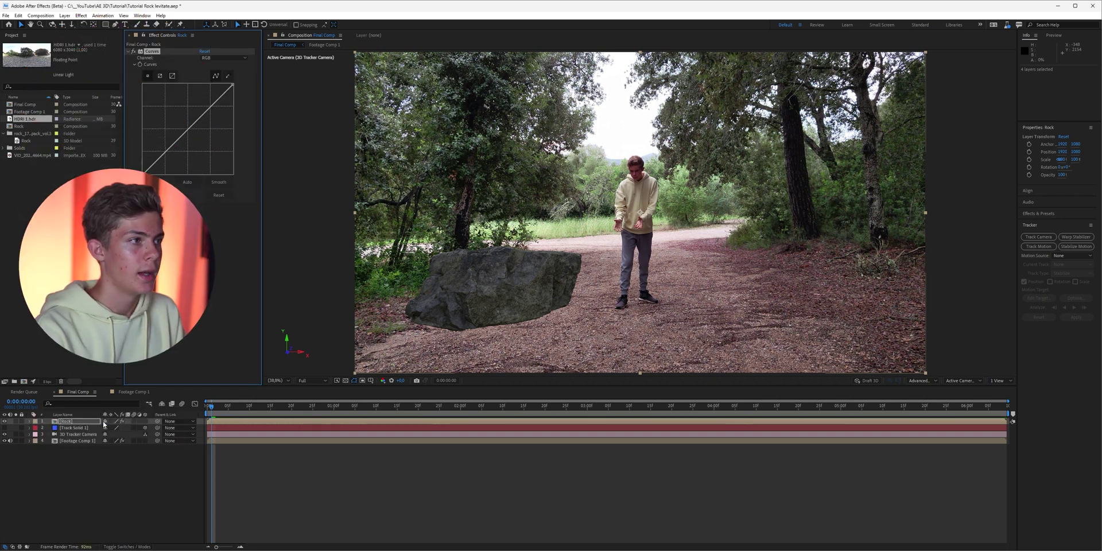
- Try steepening the Red channel curve, then reset Curves to its default
left_click(224, 57)
left_click(226, 72)
mouse_move(232, 84)
left_mouse_down()
mouse_move(211, 85)
mouse_move(229, 85)
left_mouse_up()
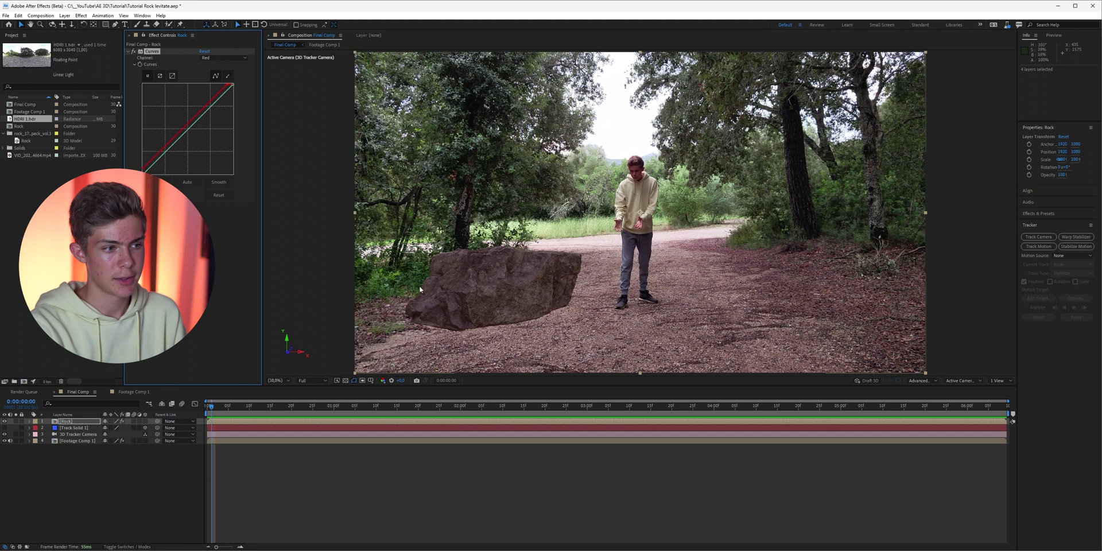
left_click(205, 51)
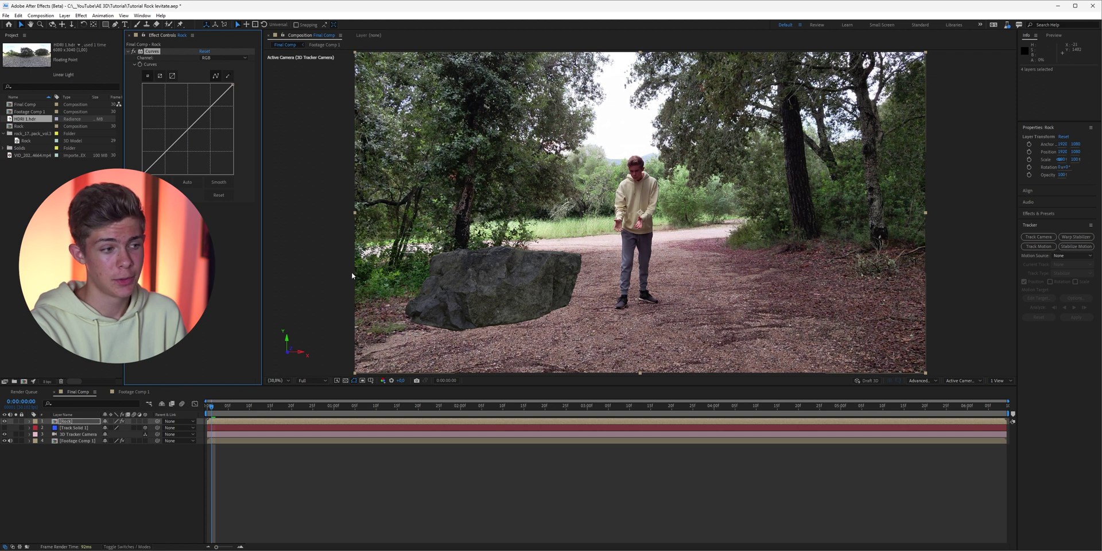
left_click(383, 380)
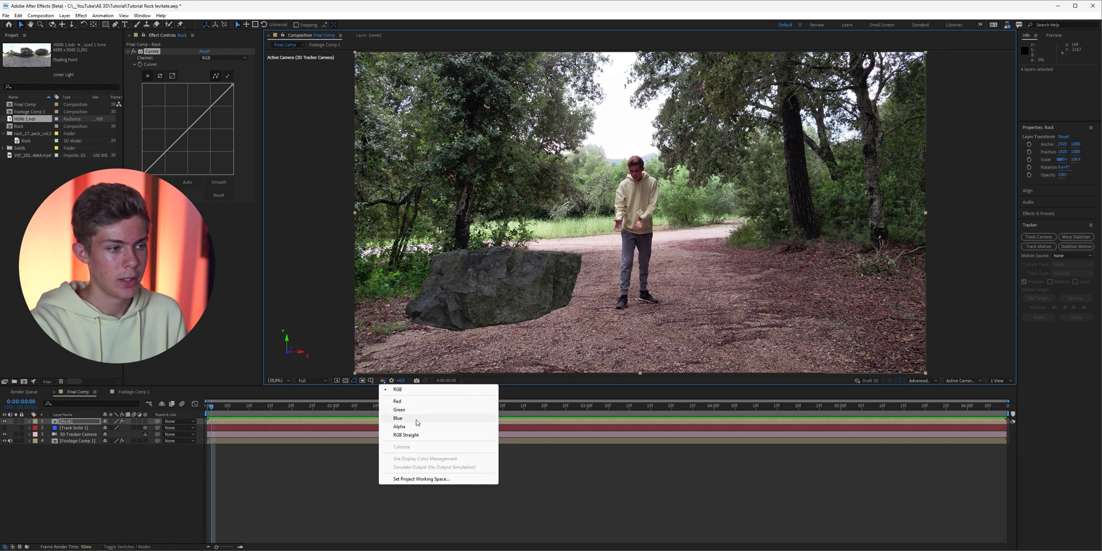
- View only the red channel and adjust the red curve's dark and bright ends
left_click(397, 401)
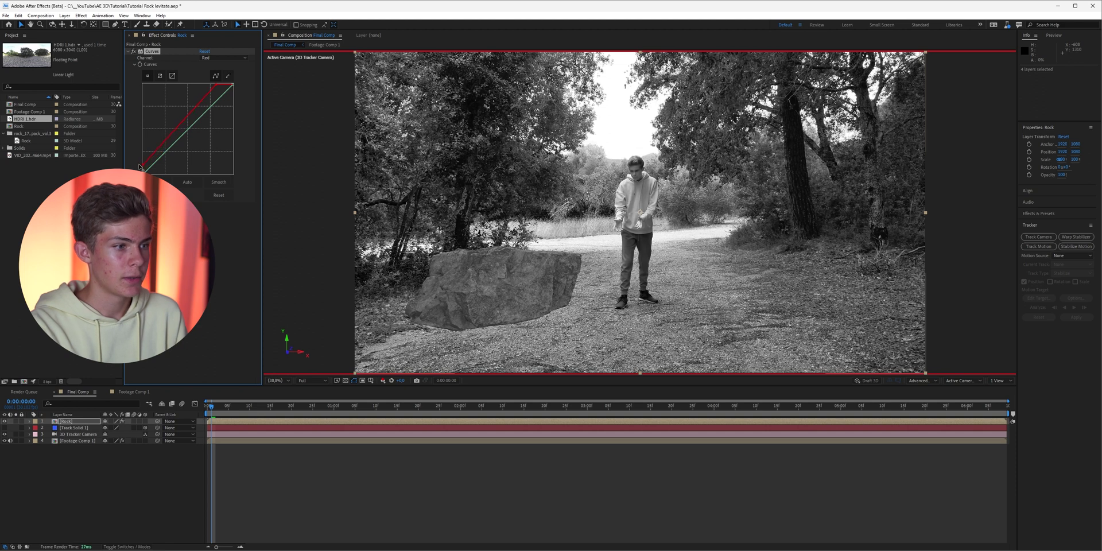
left_click_drag(138, 163, 143, 171)
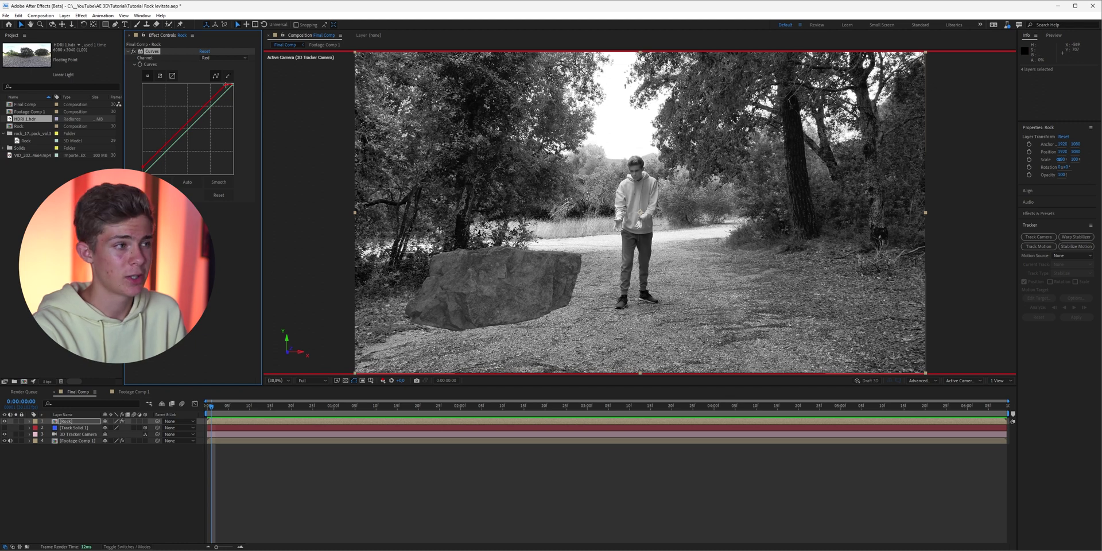
left_click_drag(226, 84, 211, 85)
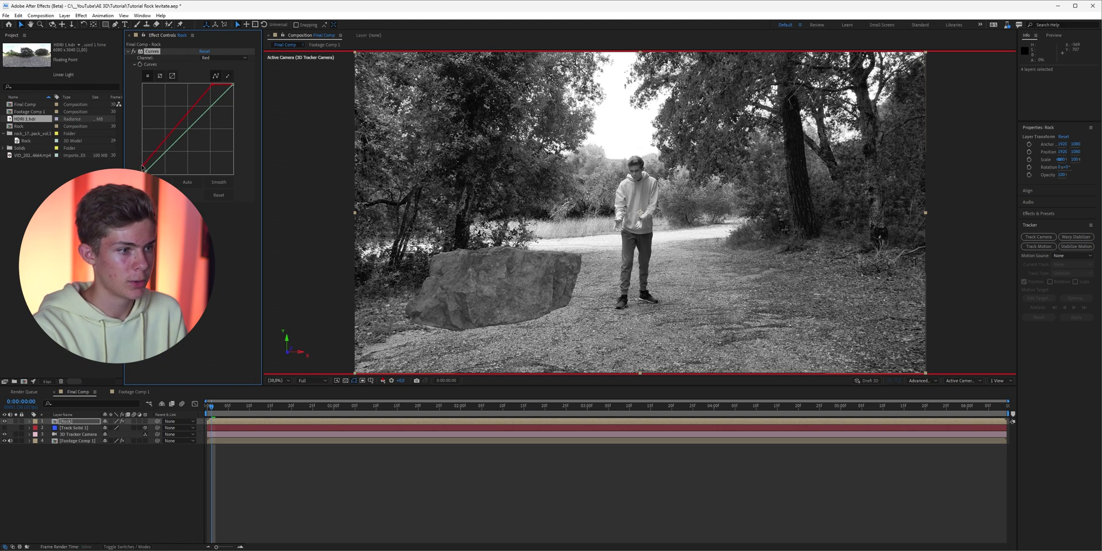
- Check the green channel, then switch Curves to Blue and pull its top point left
left_click(382, 380)
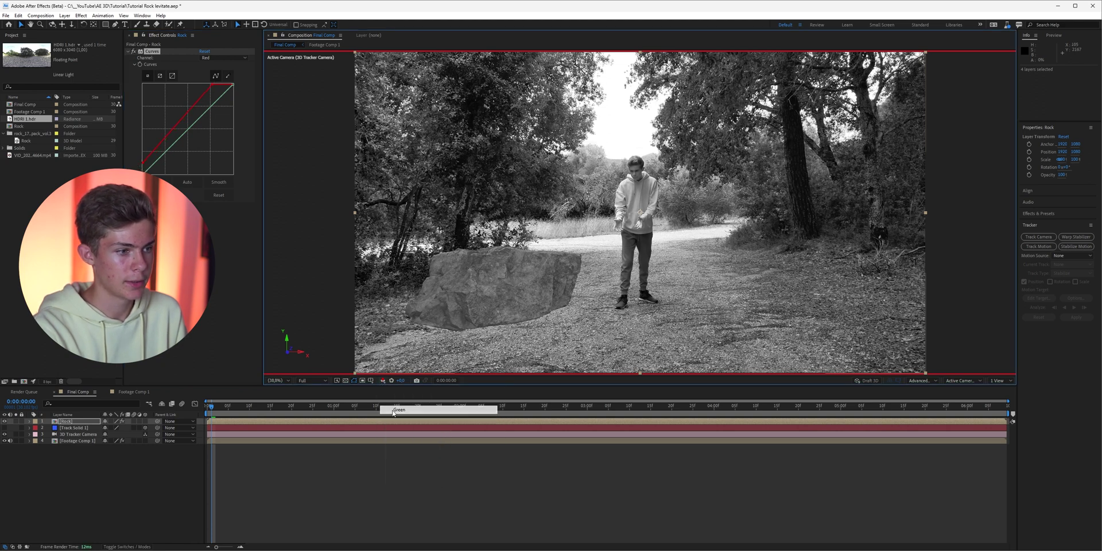
left_click(425, 410)
left_click(224, 57)
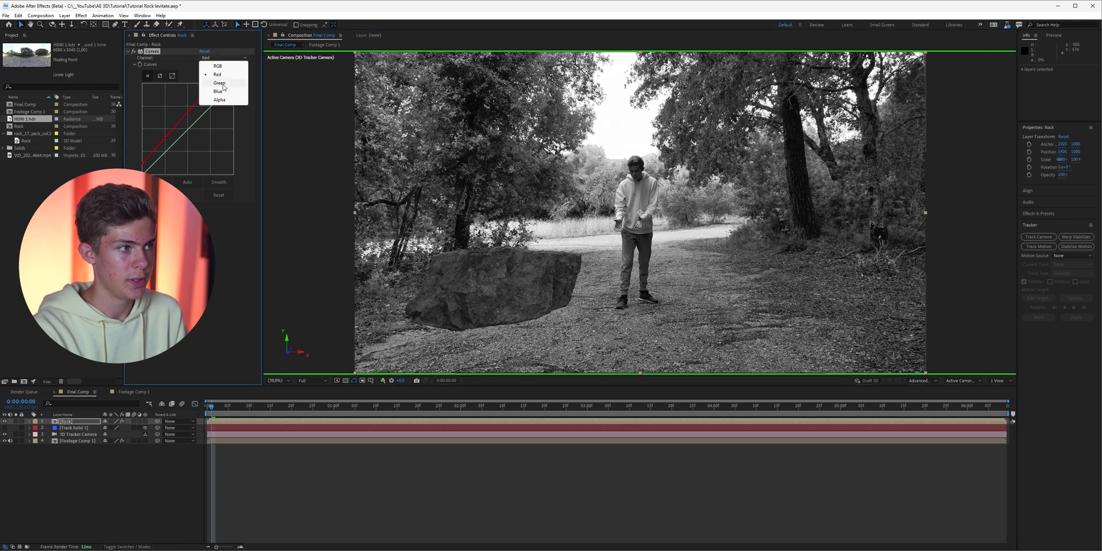
left_click(235, 82)
left_click(224, 58)
left_click(236, 89)
left_click_drag(233, 84, 211, 84)
- Check the blue channel, return to full RGB, and lower the blue curve to warm the rock
left_click(383, 380)
left_click(424, 418)
left_click(382, 379)
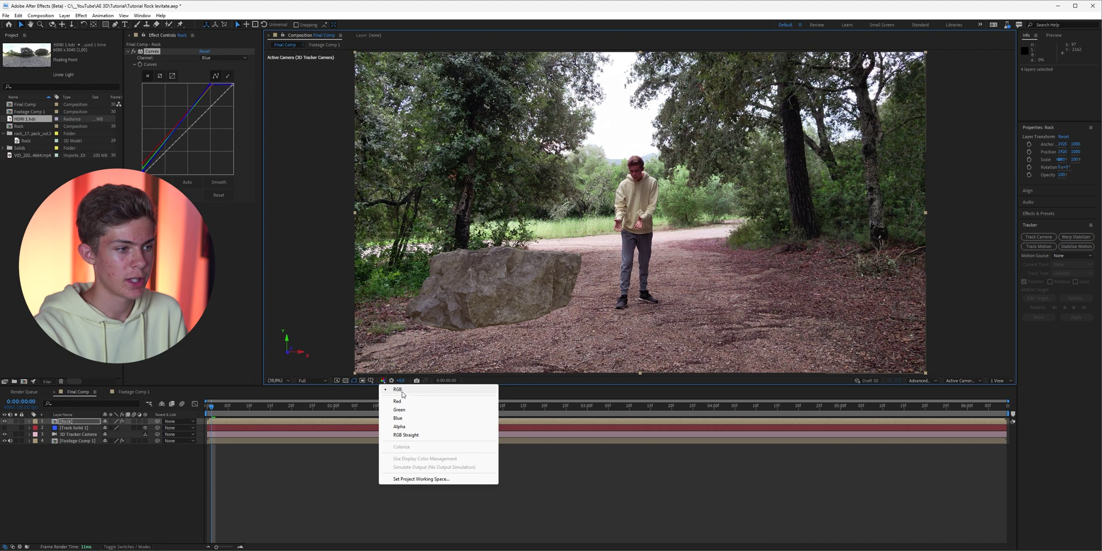
left_click(403, 393)
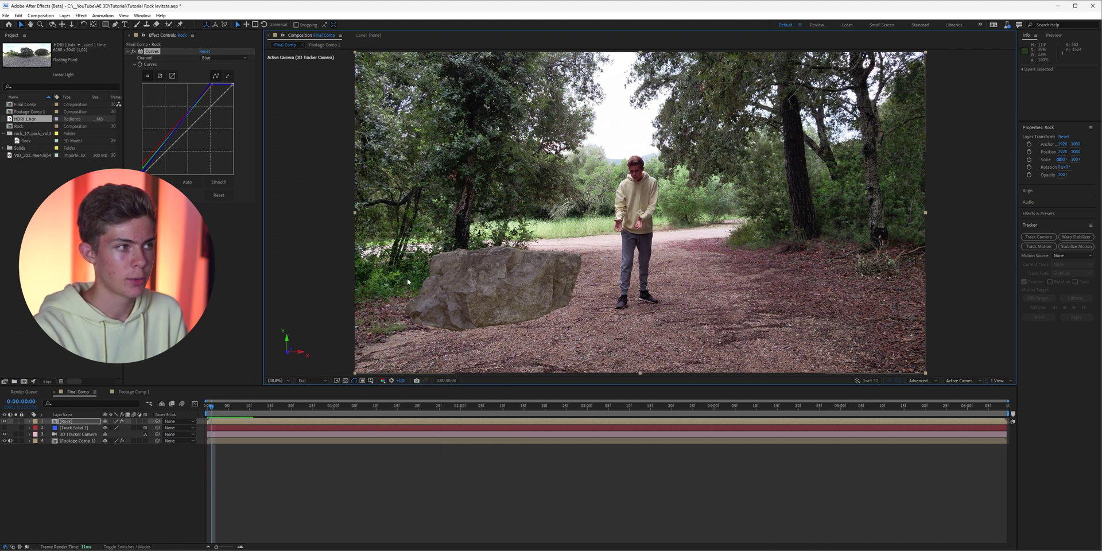
left_click_drag(210, 93, 211, 89)
left_click(241, 408)
- Reveal Track Solid 1, recolour it dark brown with brightness 5, and begin renaming it
key("space")
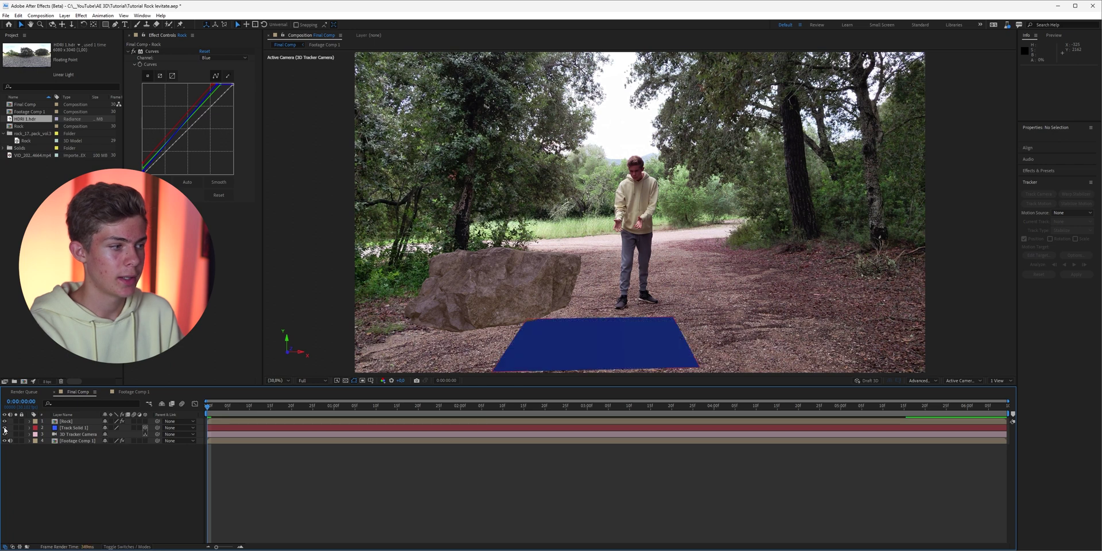
left_click(90, 429)
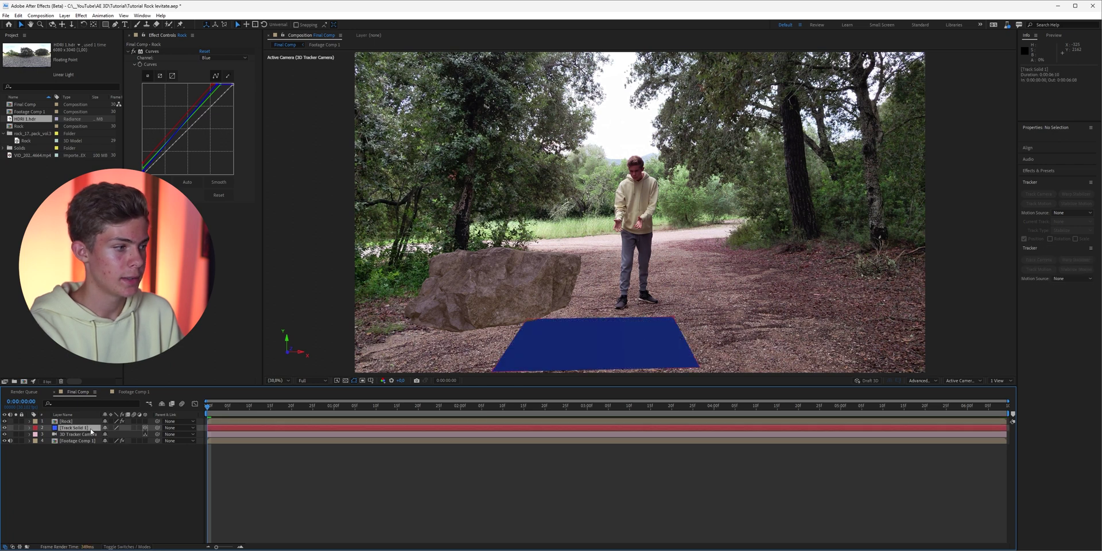
left_click(64, 16)
left_click(77, 33)
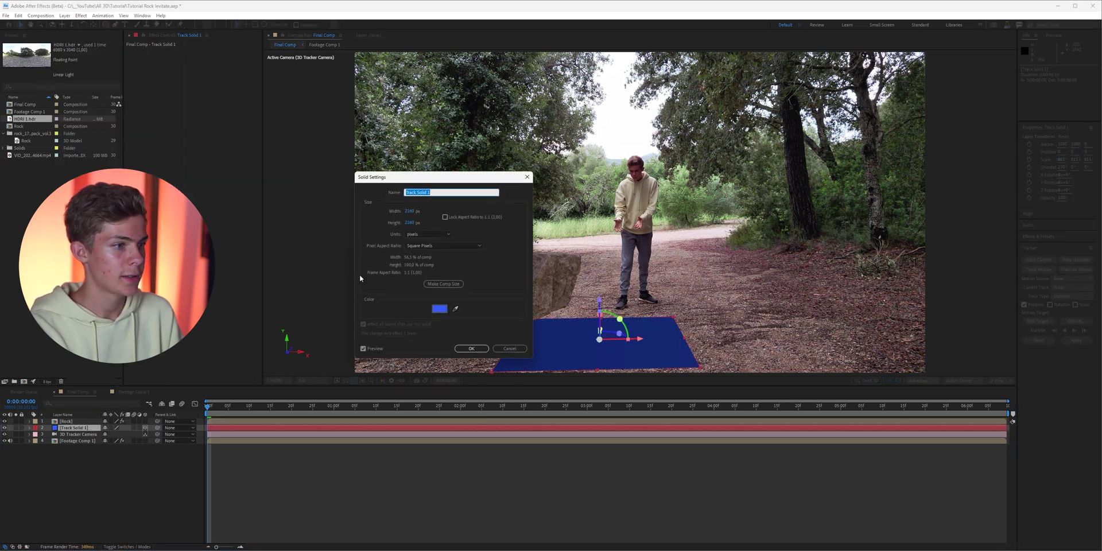
left_click(455, 308)
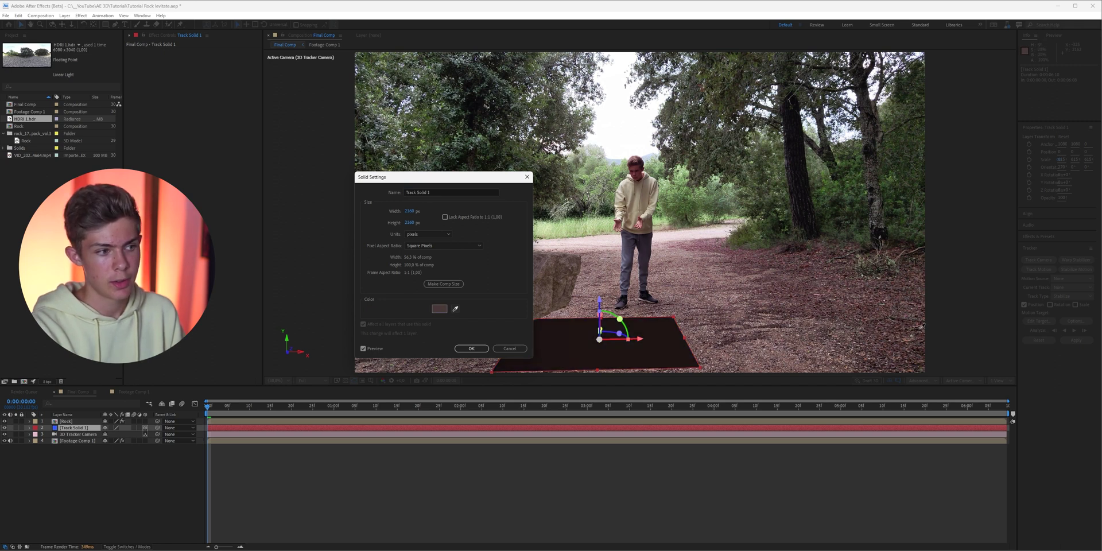
left_click(439, 309)
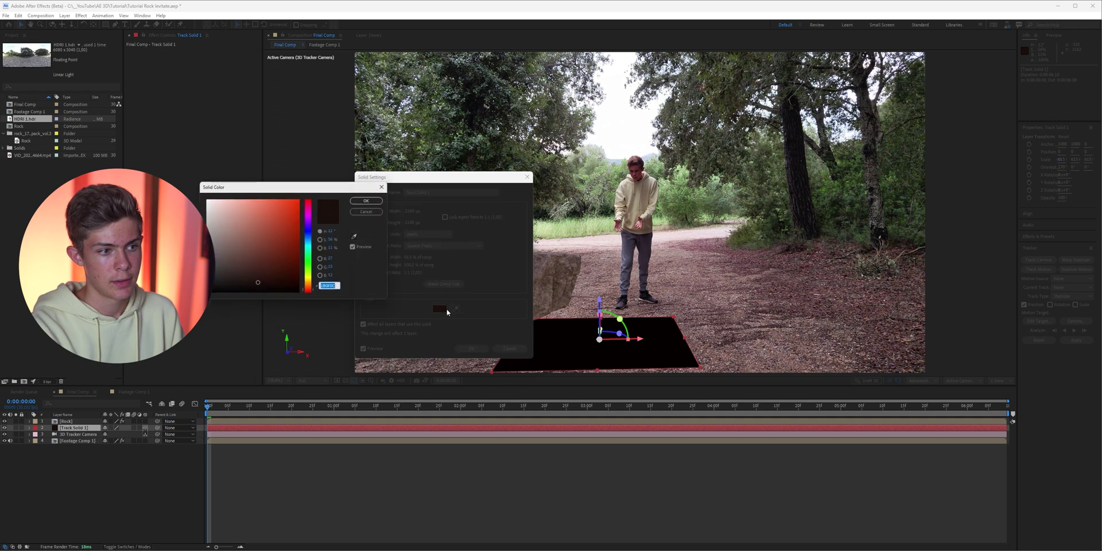
left_click(338, 248)
type("5")
left_click(371, 200)
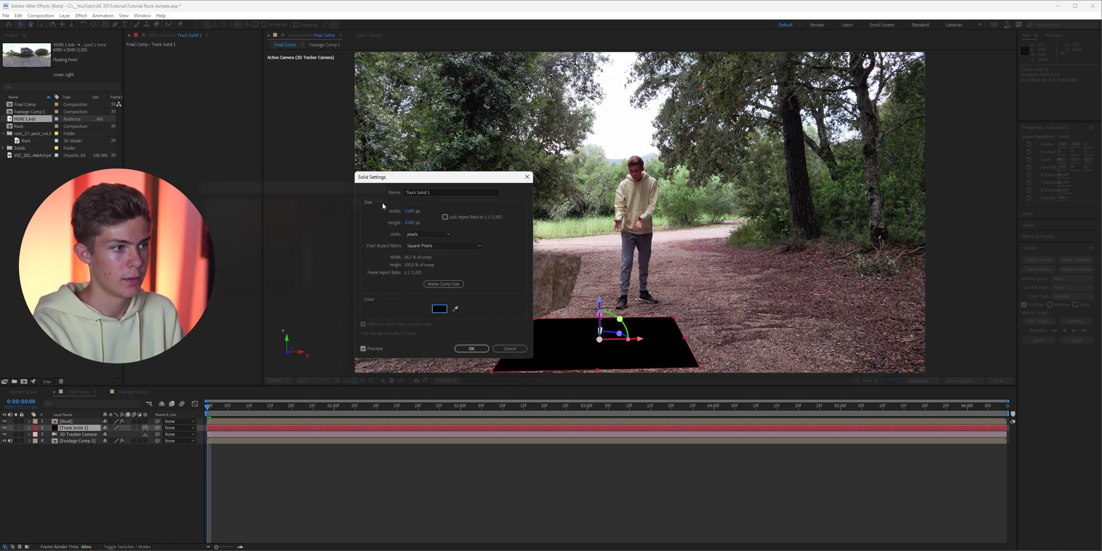
double_click(436, 192)
- Confirm the solid's name as Shadow and copy the rock's four Position keyframes in the Rock precomp
type("Shadow")
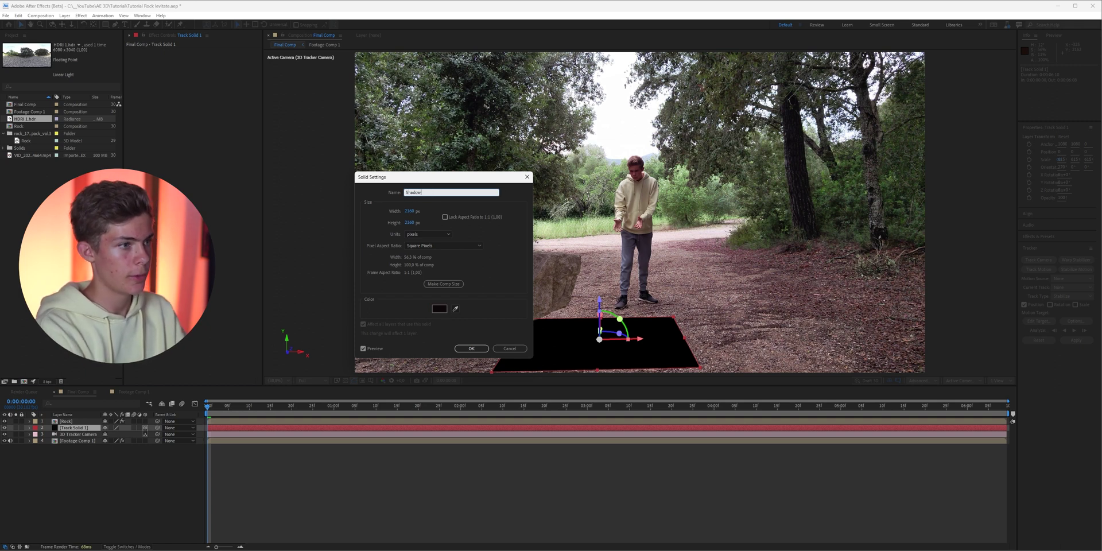
key("Return")
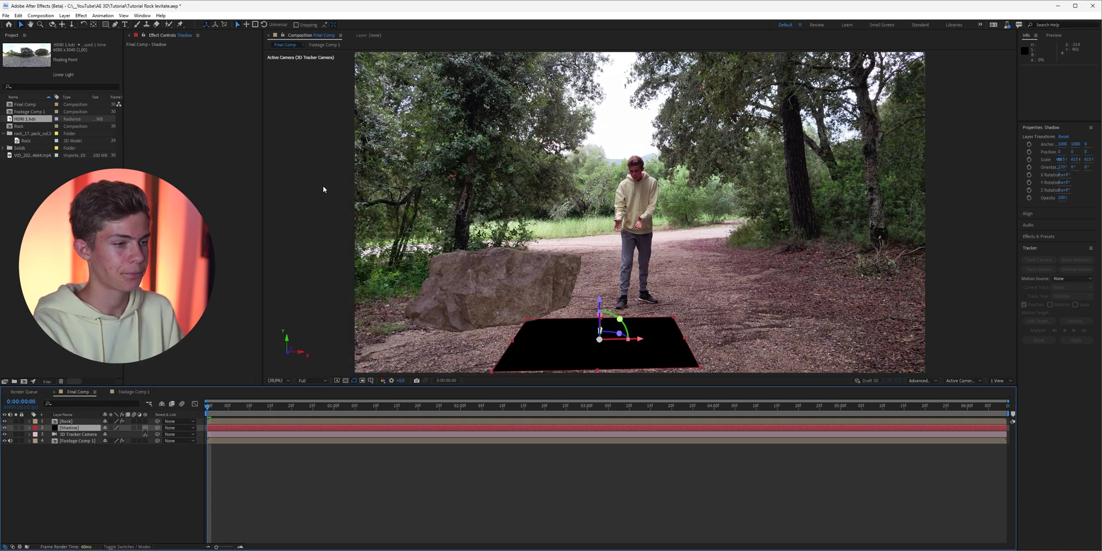
double_click(90, 423)
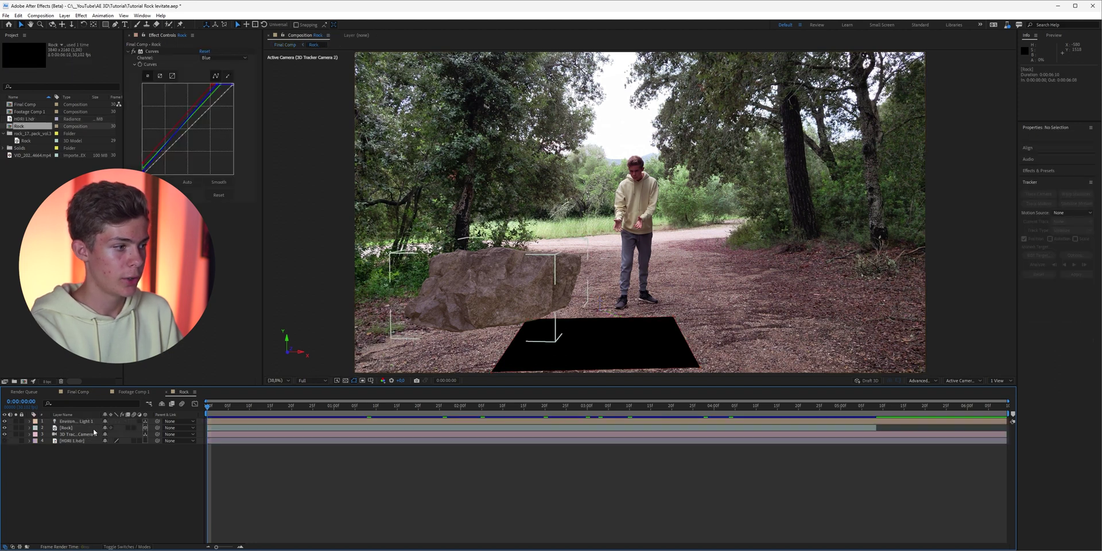
left_click(93, 429)
key("u")
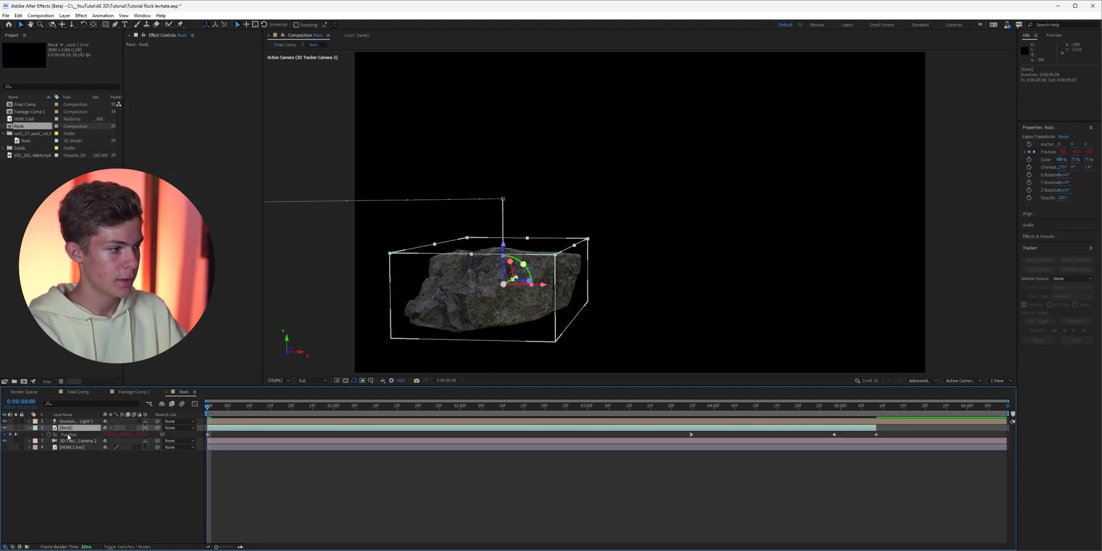
left_click(68, 435)
key("ctrl+c")
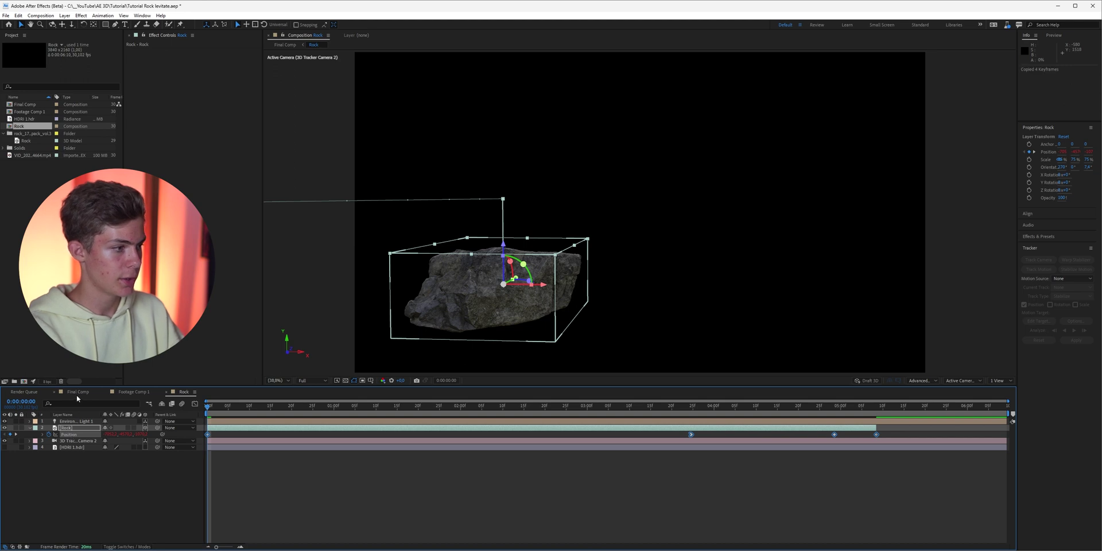
- Paste the keyframes onto Shadow in Final Comp and lower the plane onto the ground
left_click(77, 392)
left_click(77, 428)
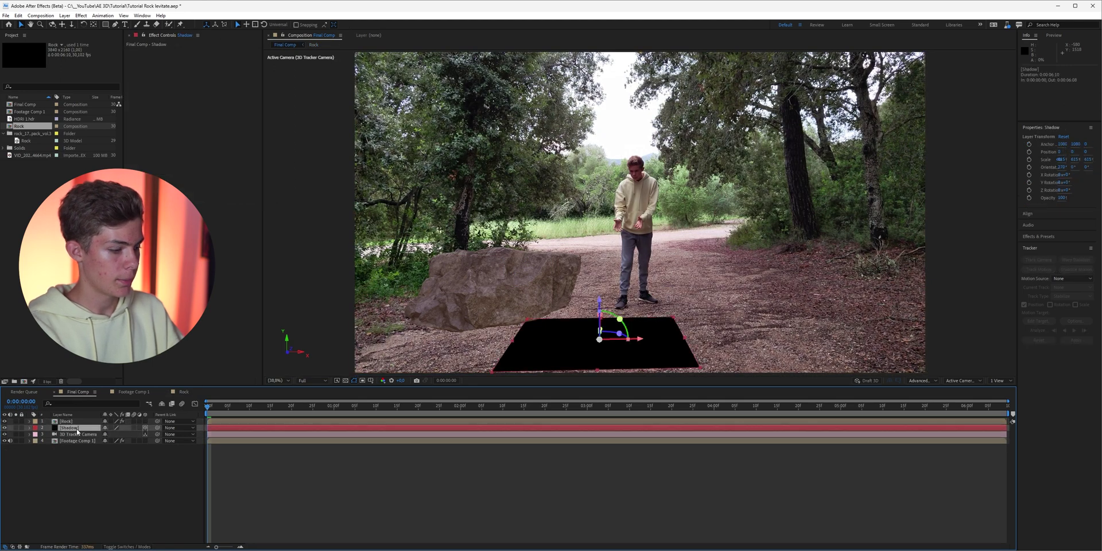
key("ctrl+v")
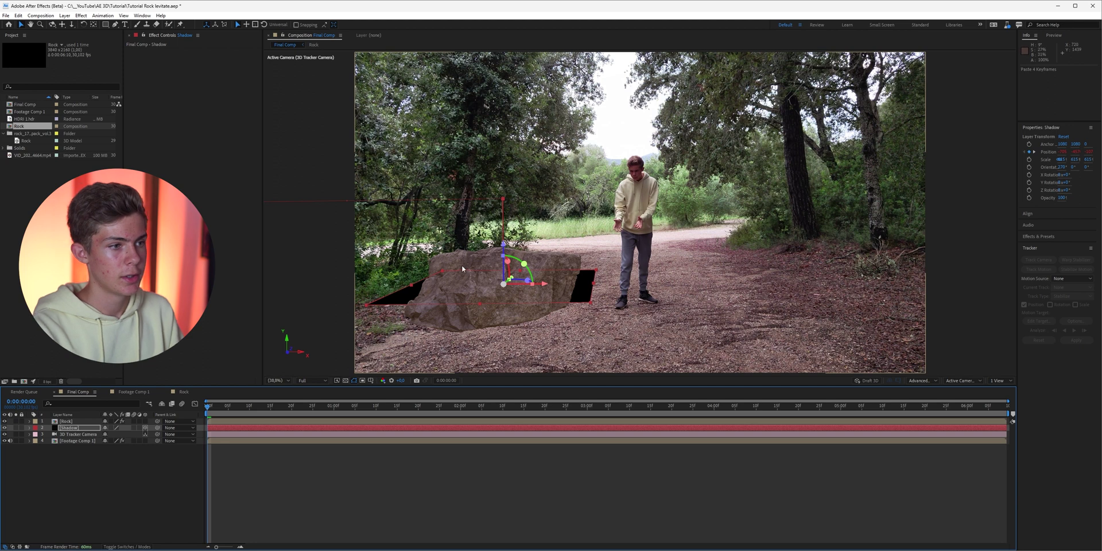
left_click(501, 244)
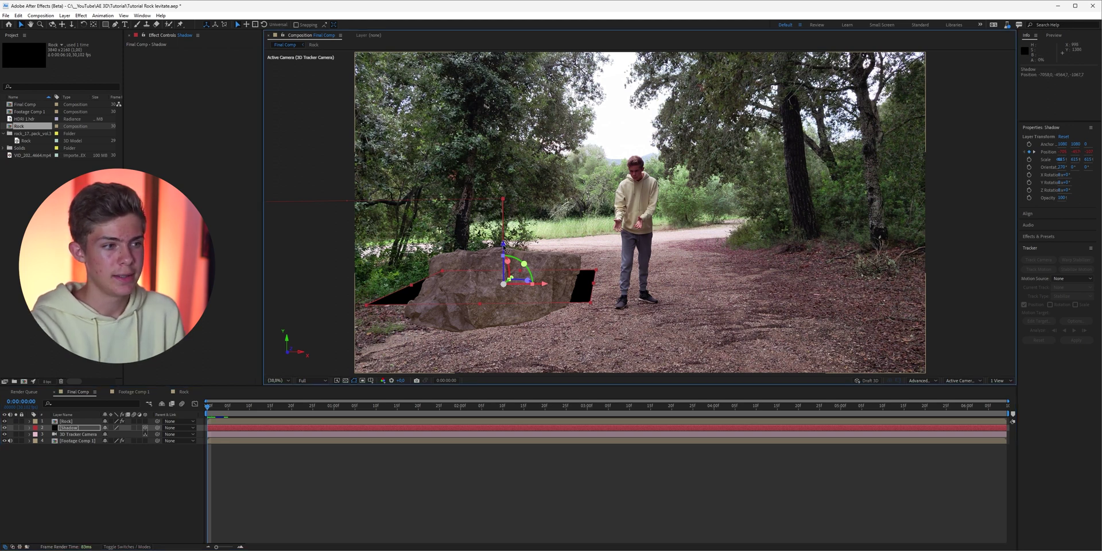
left_click_drag(503, 244, 504, 319)
- Delete three of Shadow's pasted Position keyframes, adding and then undoing a wiggle expression
key("p")
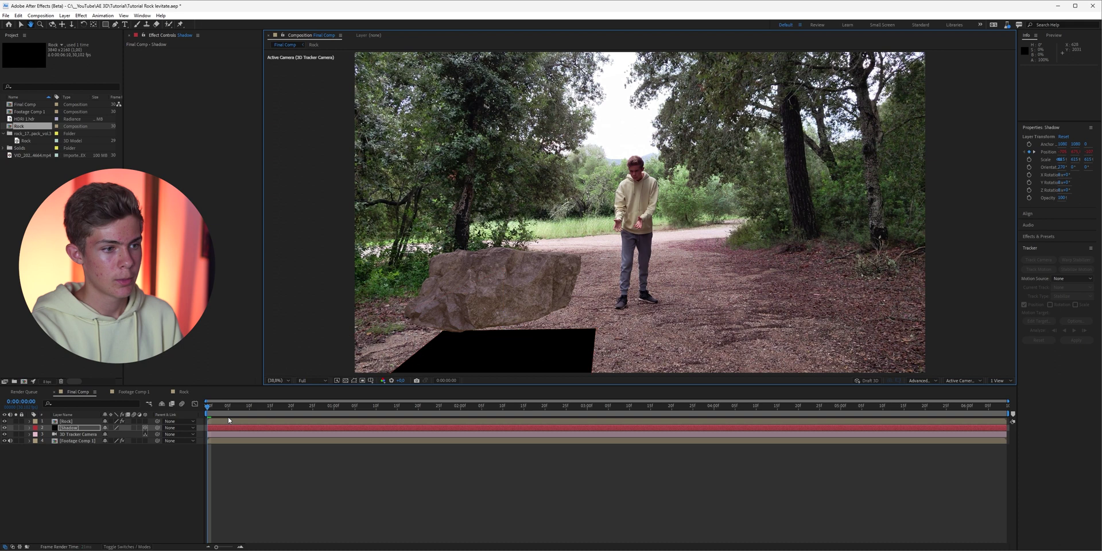
key("space")
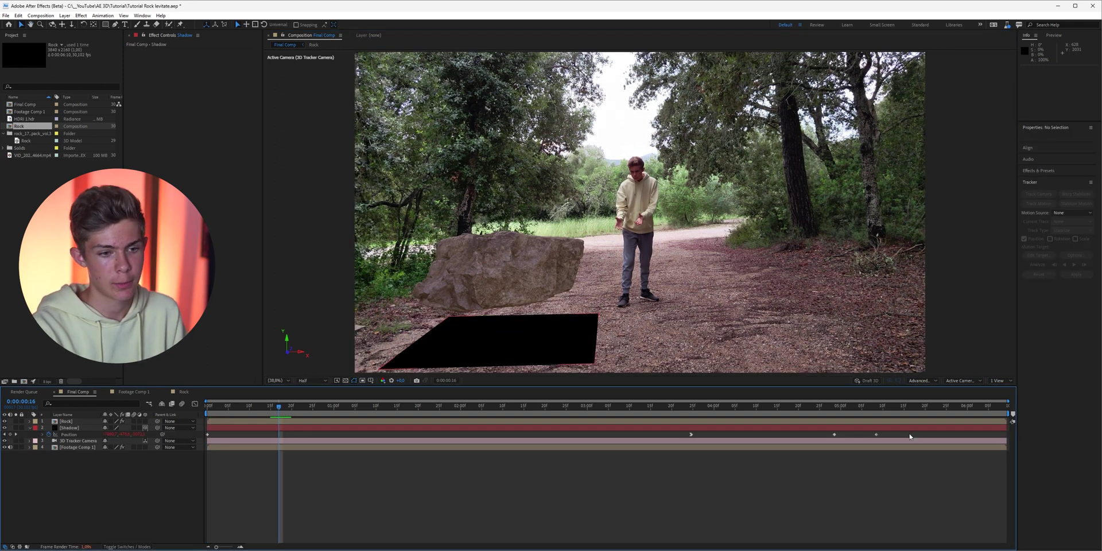
left_click_drag(909, 436, 647, 436)
key("Delete")
key("ctrl+v")
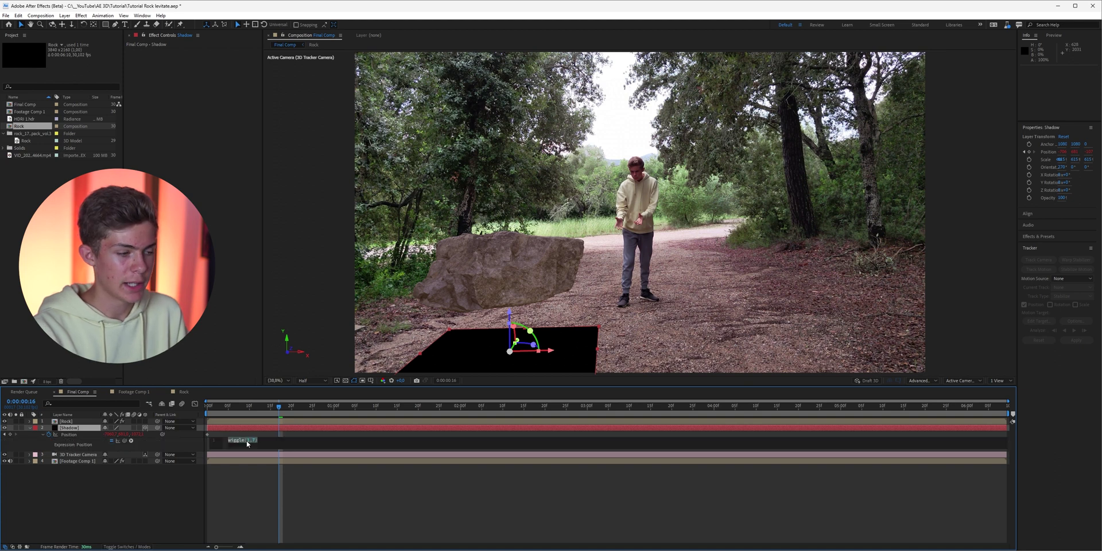
key("ctrl+z")
- Preview the rock rising above its shadow, stopping at 0:00:03:07
left_click(170, 440)
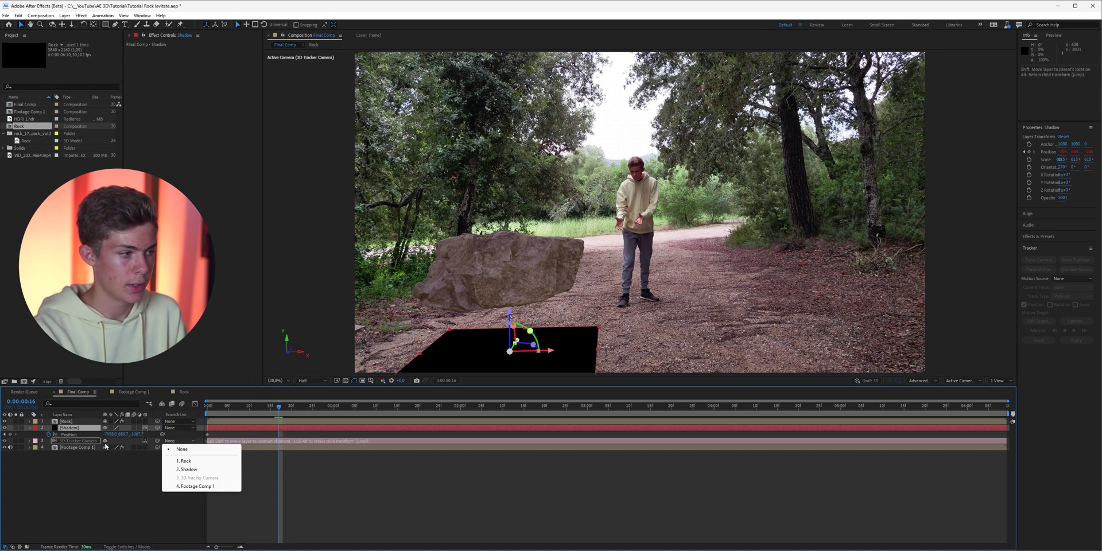
key("Escape")
key("space")
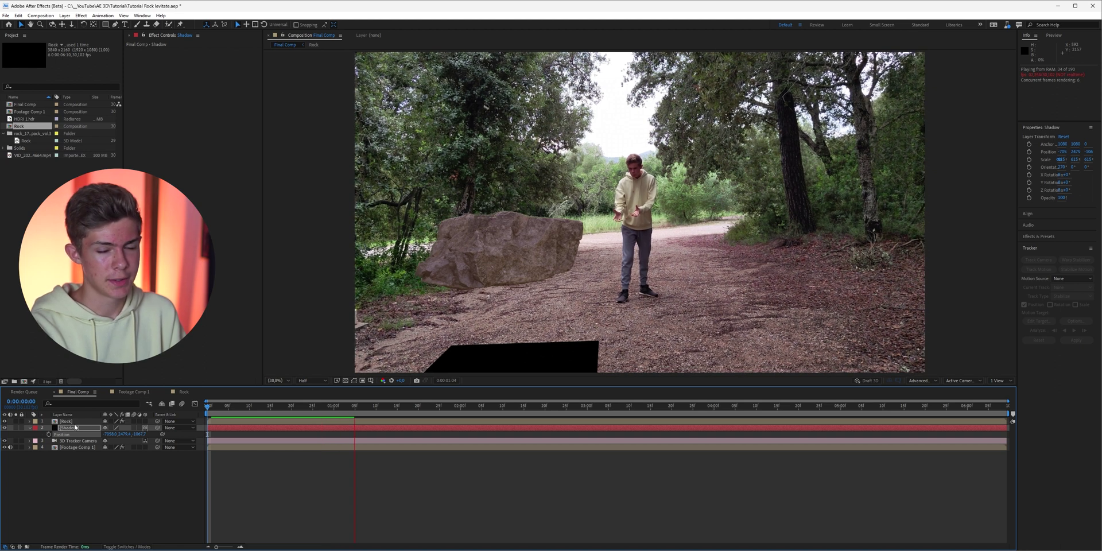
left_click_drag(536, 325, 534, 326)
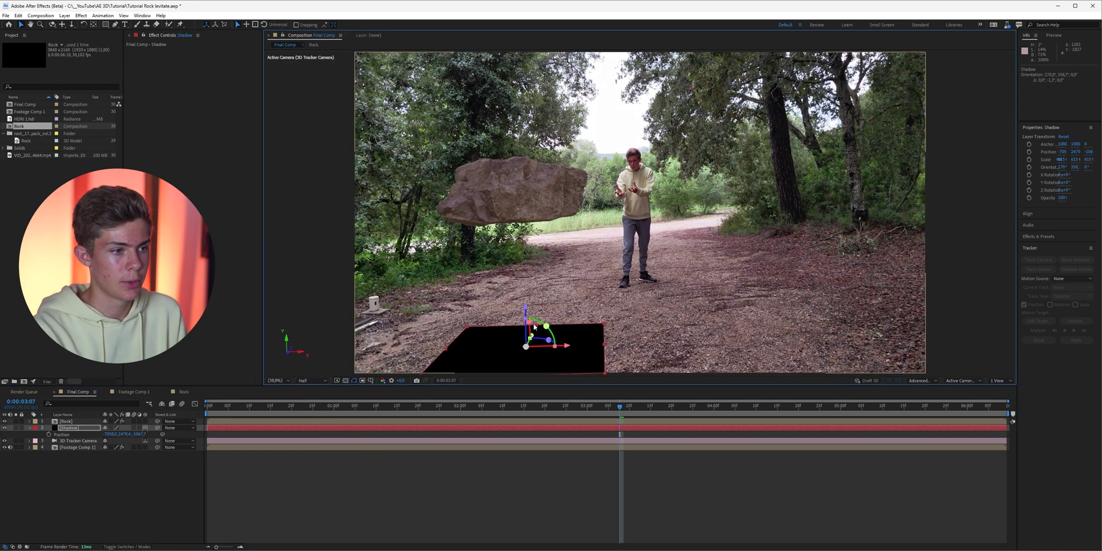
left_click(115, 25)
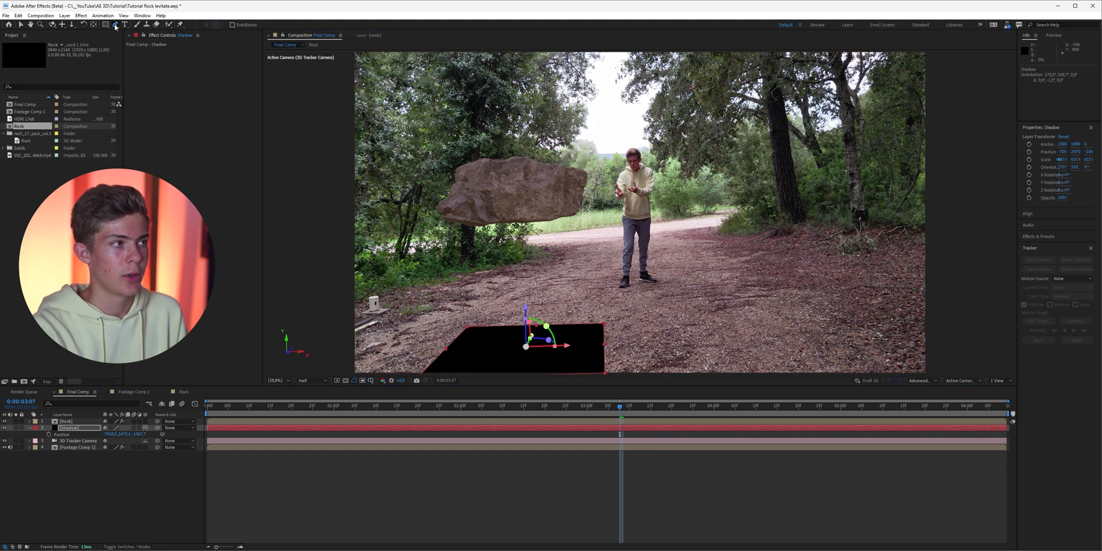
- Draw a two-point mask on the Shadow layer and apply Gaussian Blur to it
left_click(521, 330)
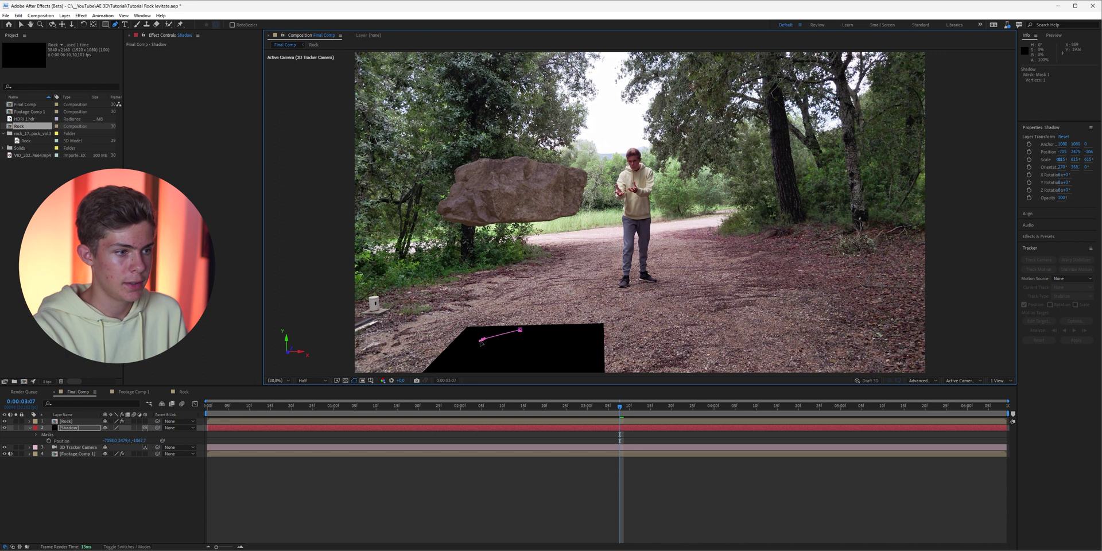
left_click(480, 341)
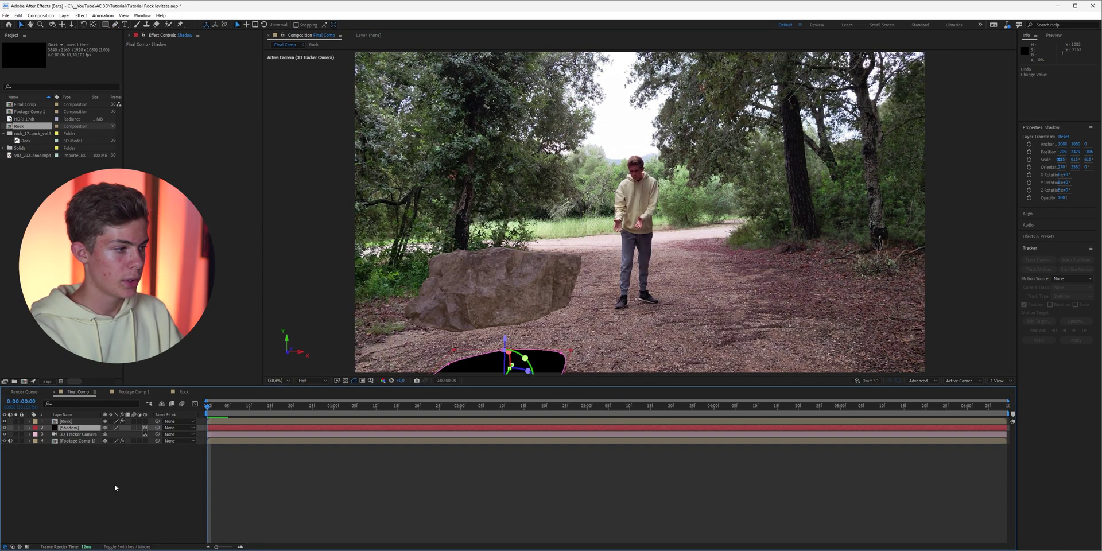
key("ctrl+space")
type("gau")
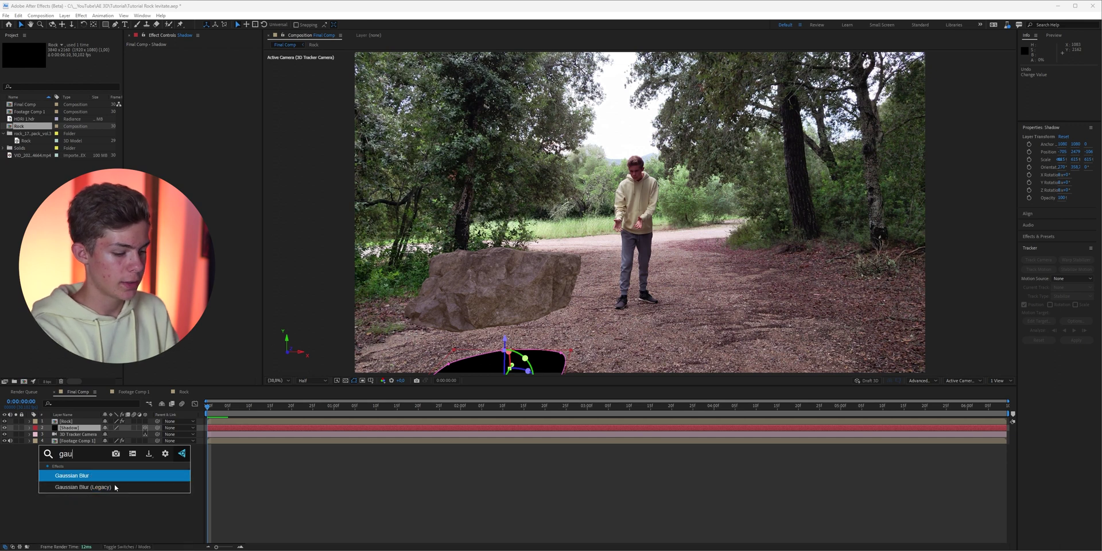
left_click(115, 487)
- Set the Shadow's Gaussian Blur Blurriness to 700
left_click_drag(202, 57, 222, 56)
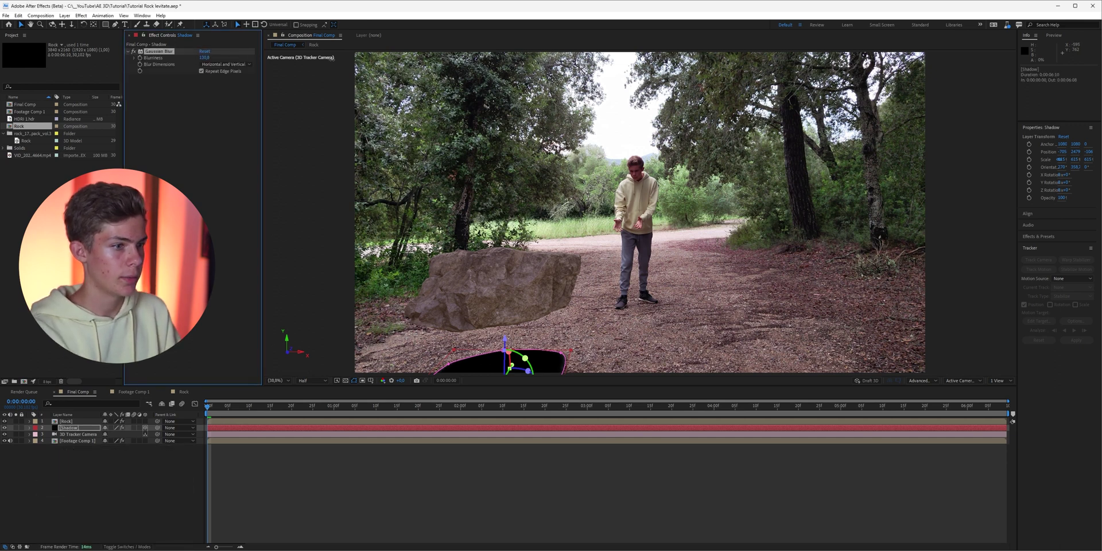
left_click(204, 57)
type("700")
key("Return")
left_click(306, 175)
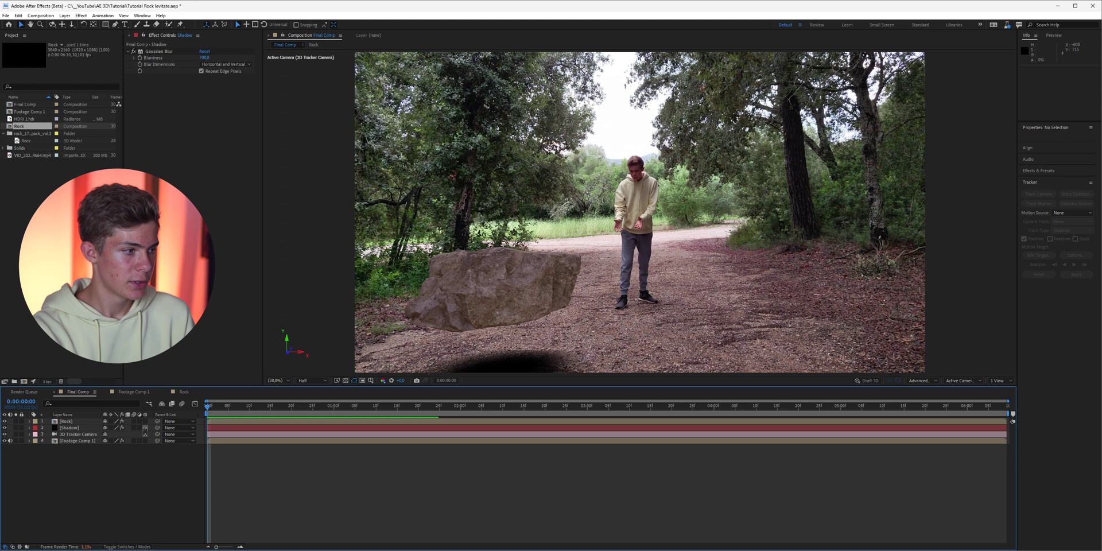
- Start an Opacity keyframe on the Shadow layer at the first frame
left_click(78, 431)
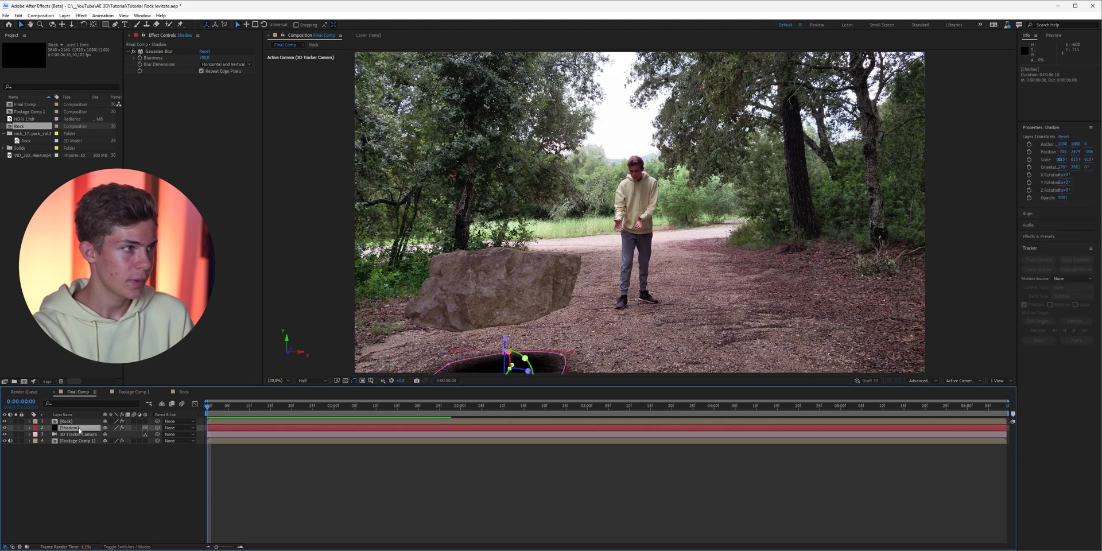
left_click(139, 60)
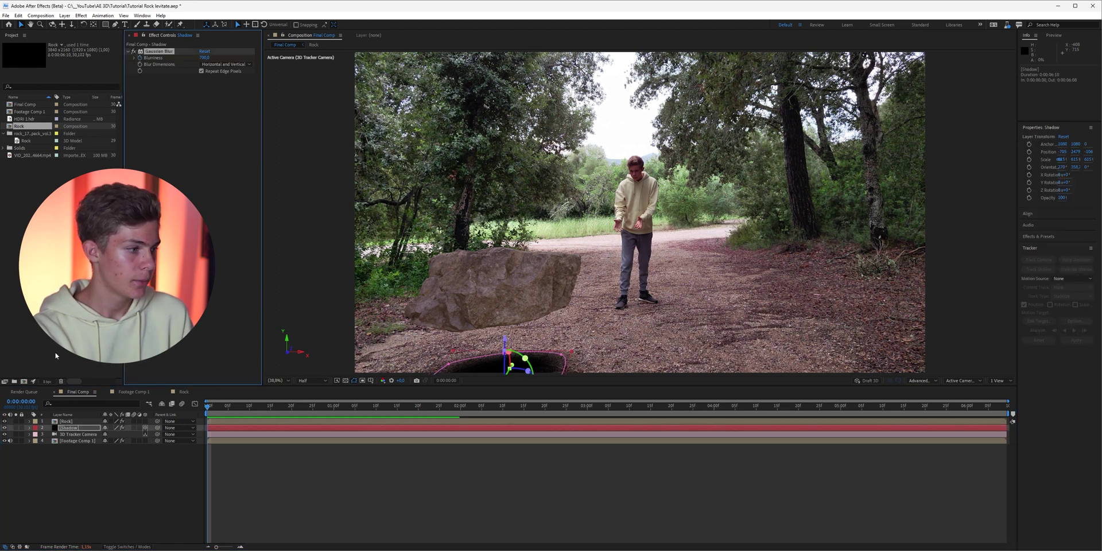
left_click(74, 428)
key("t")
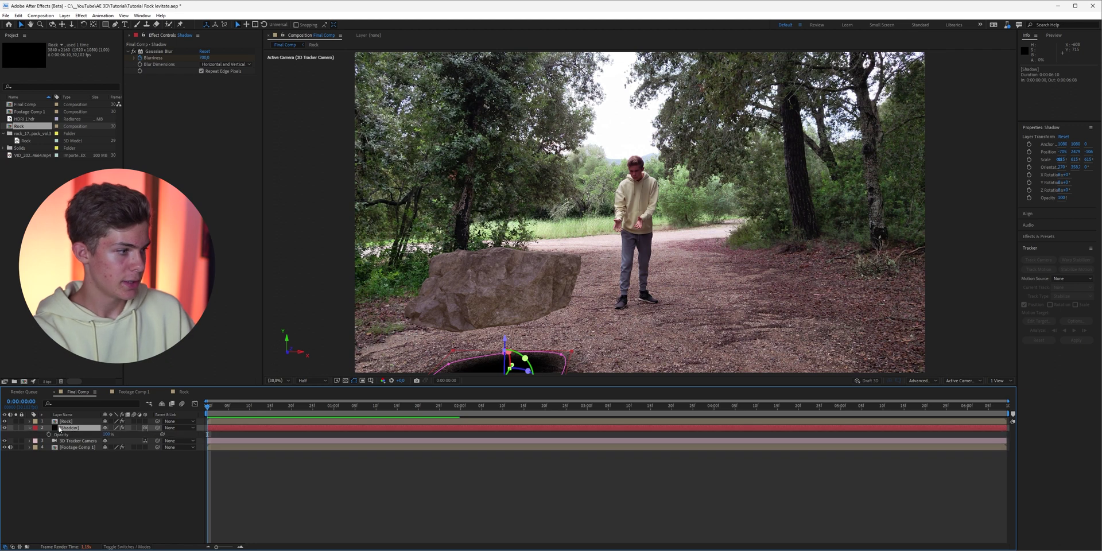
left_click(49, 434)
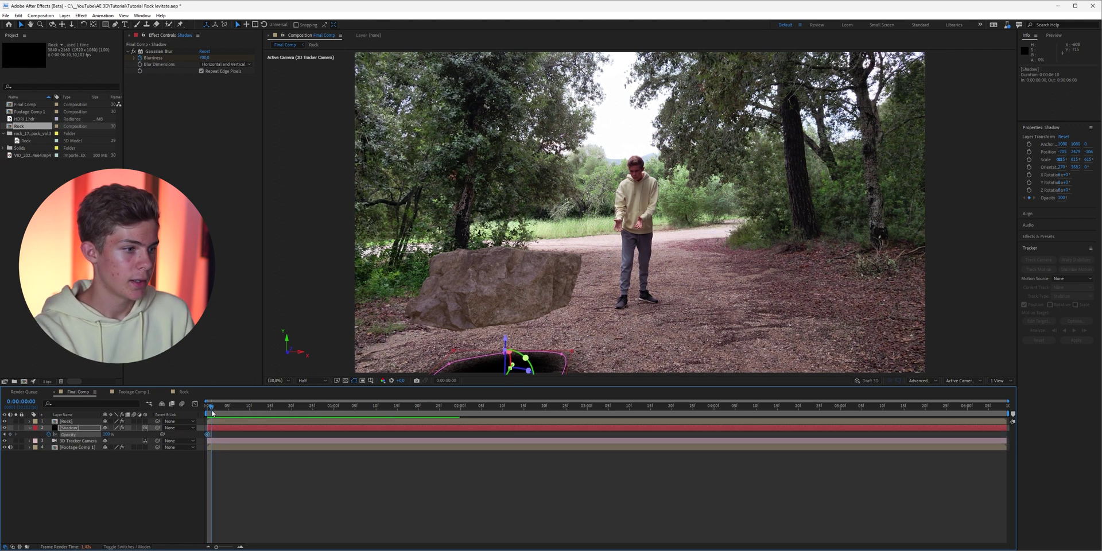
- At the frame where the rock floats, raise the Shadow's Blurriness to 1200
left_click_drag(208, 407, 241, 413)
key("space")
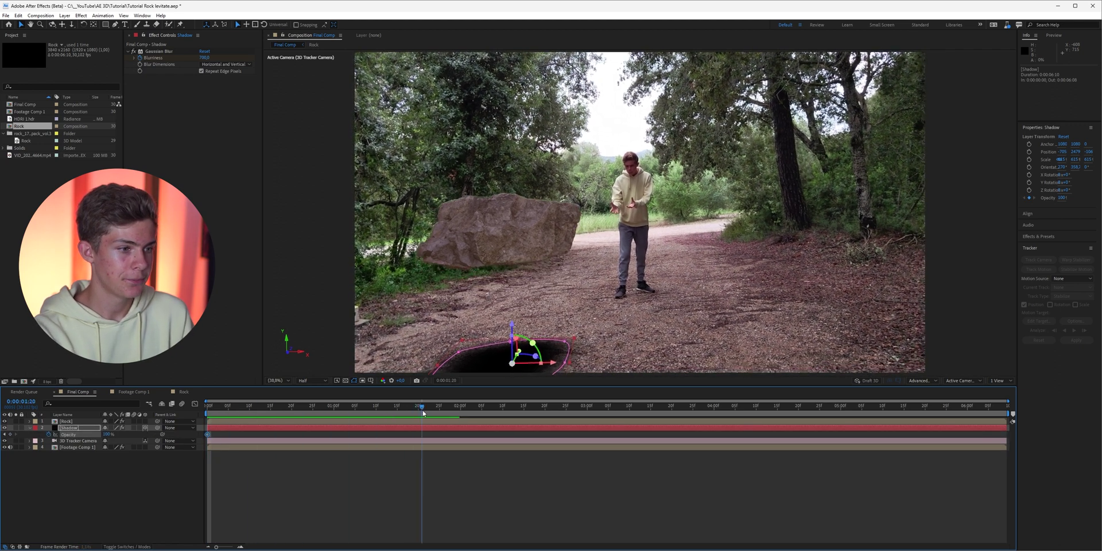
left_click(721, 488)
left_click(205, 57)
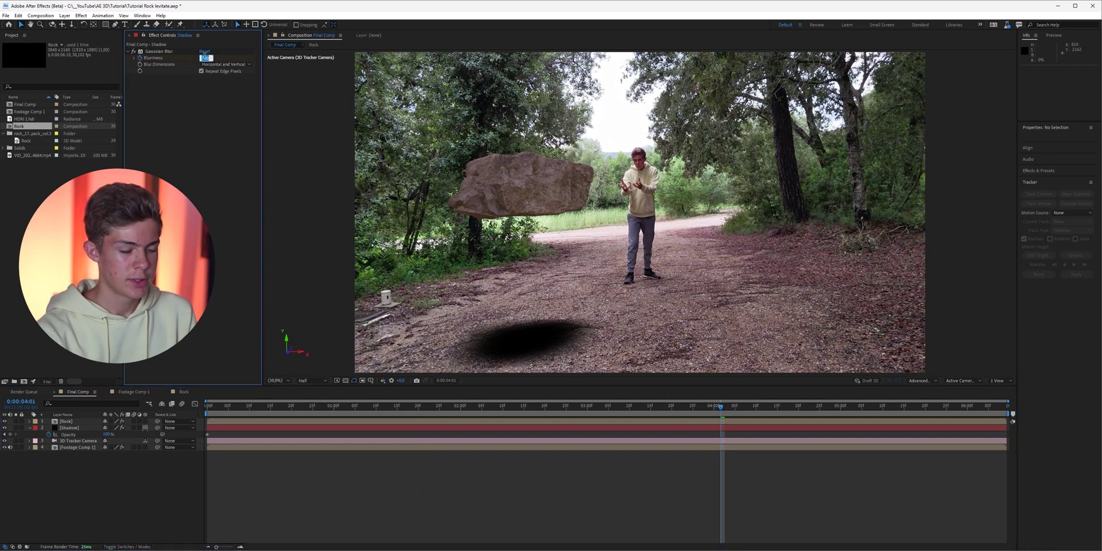
type("12")
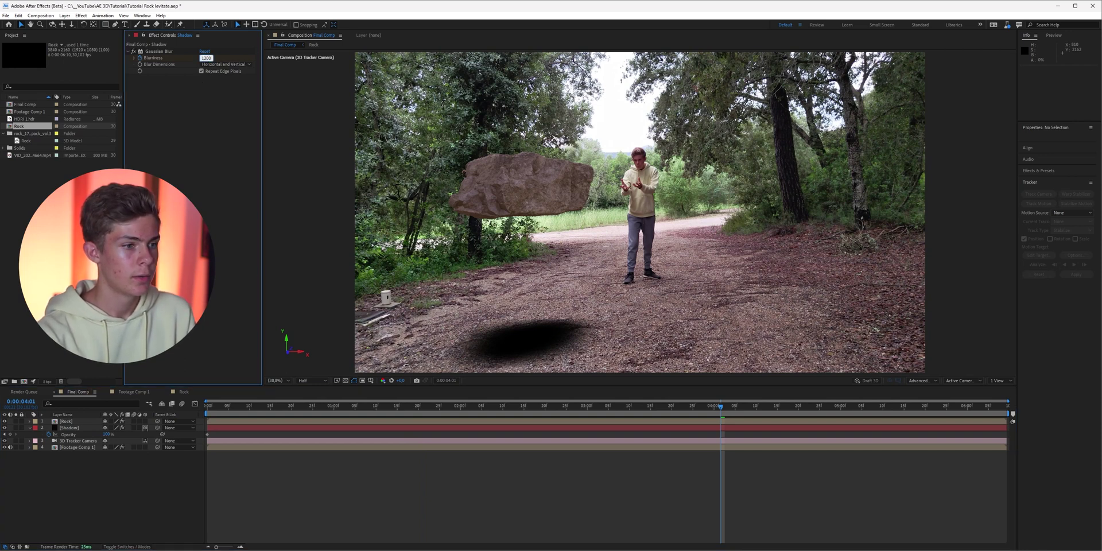
type("00")
key("Return")
- Set Shadow opacity to 20% at the floating frame and 50% at the first keyframe
left_click(107, 434)
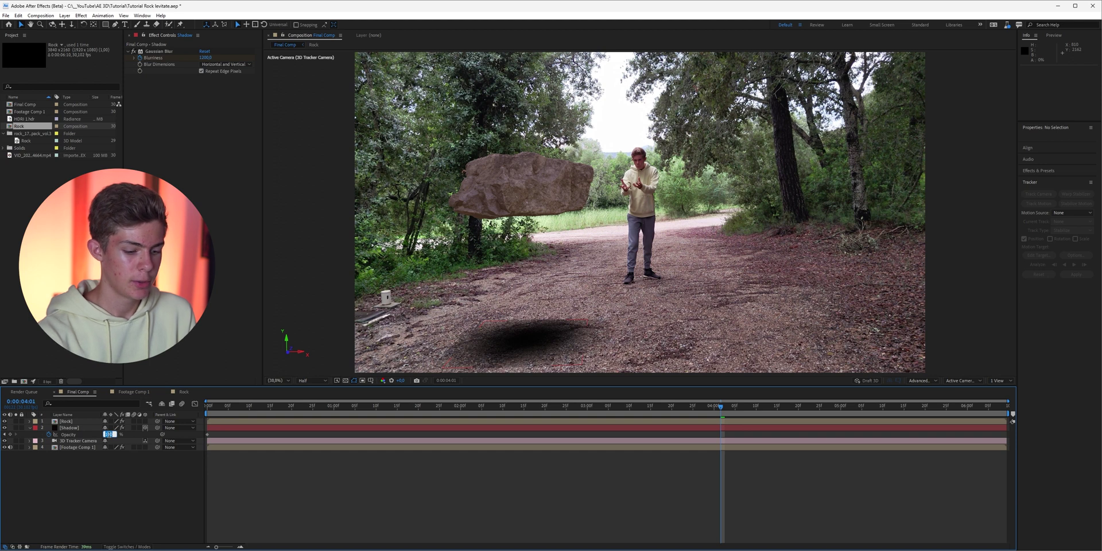
type("20")
key("Return")
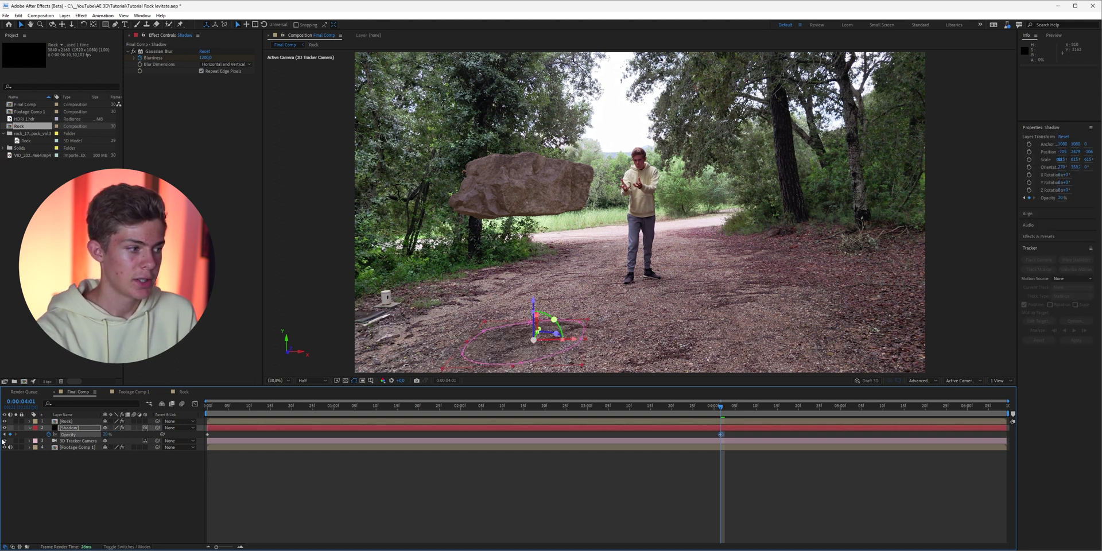
left_click(7, 435)
left_click(108, 435)
type("50")
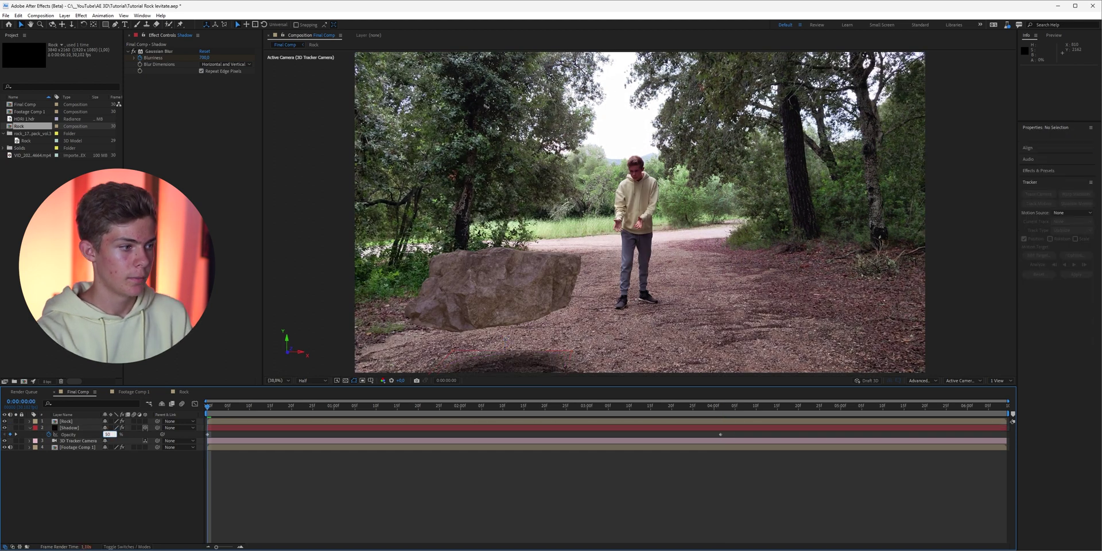
key("Return")
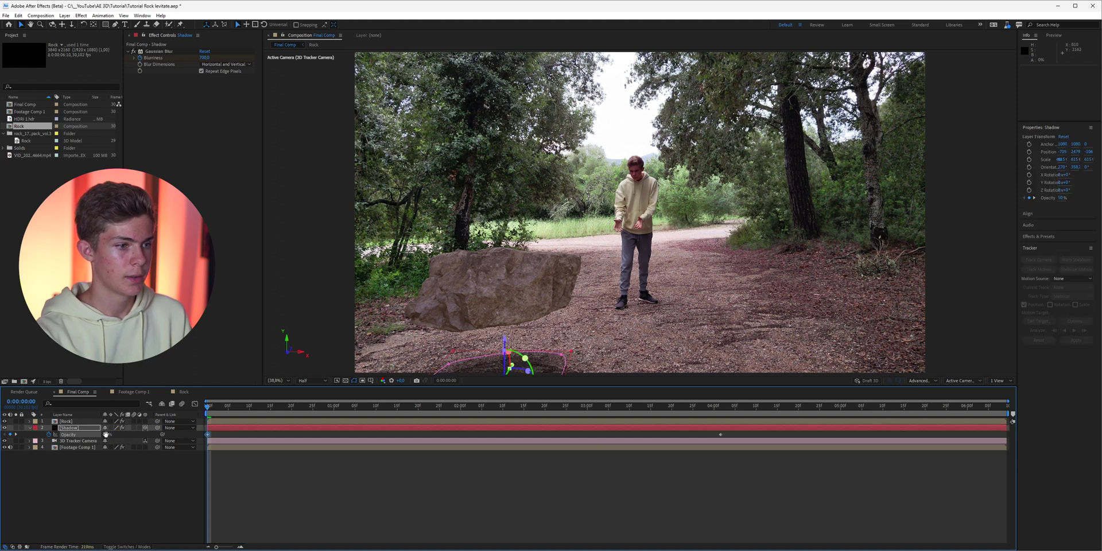
- Add a Position keyframe on the Shadow at 0:00:04:28
key("p")
left_click_drag(824, 406, 835, 410)
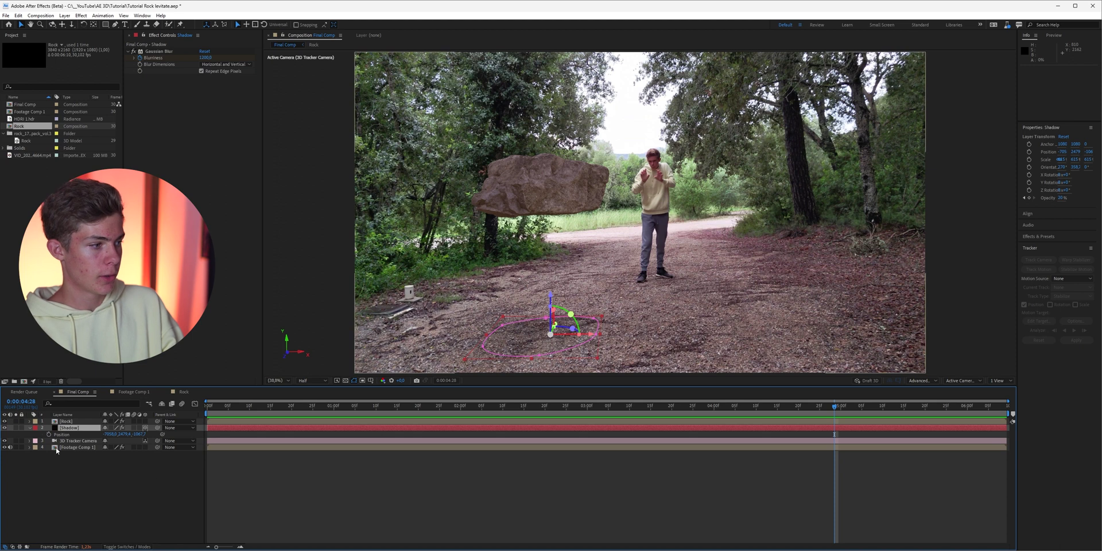
left_click(50, 434)
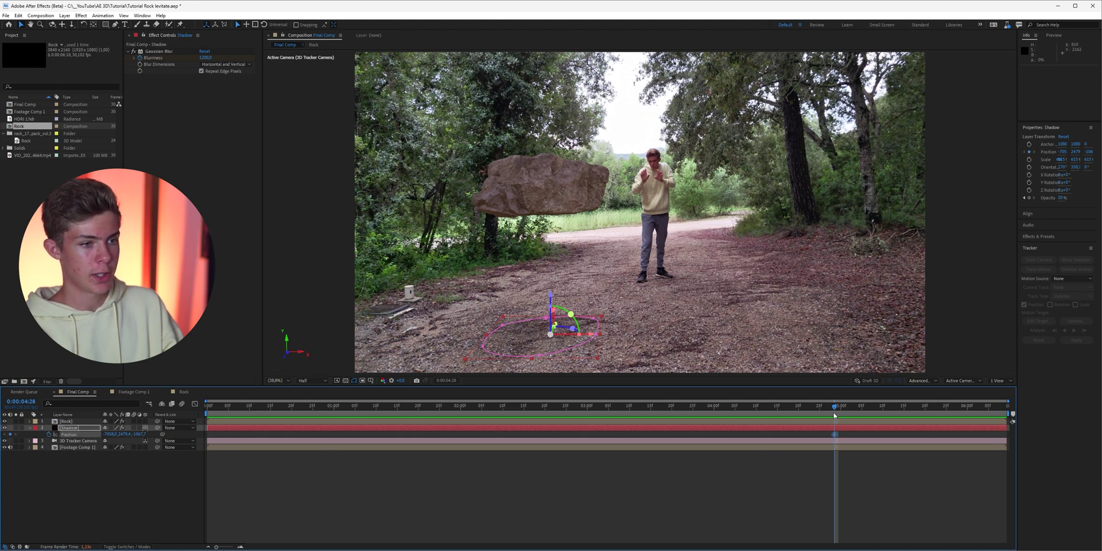
- Apply Pixel Motion Blur to the Rock and move it above Curves
left_click_drag(835, 408, 873, 408)
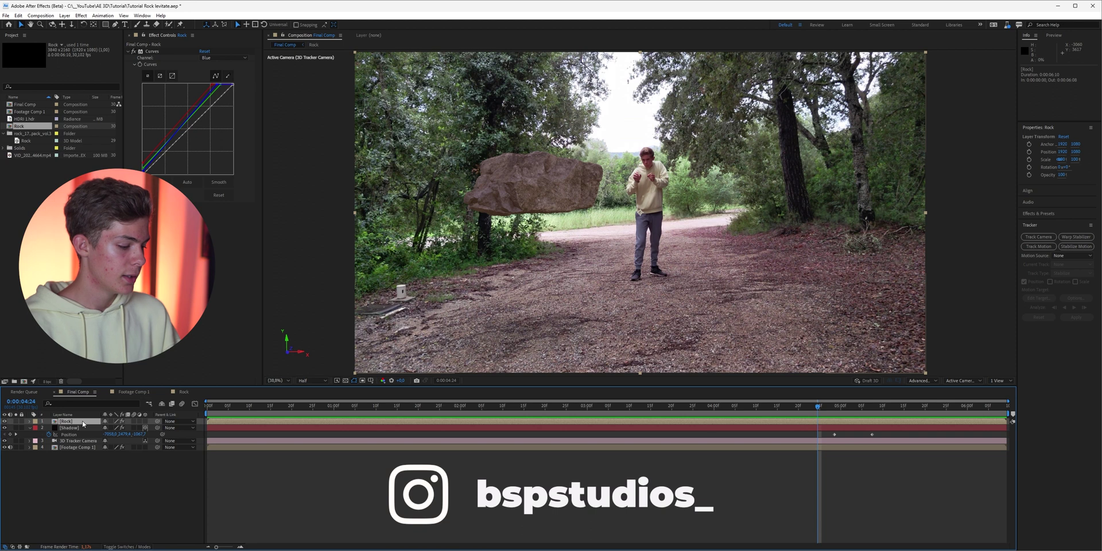
key("ctrl+space")
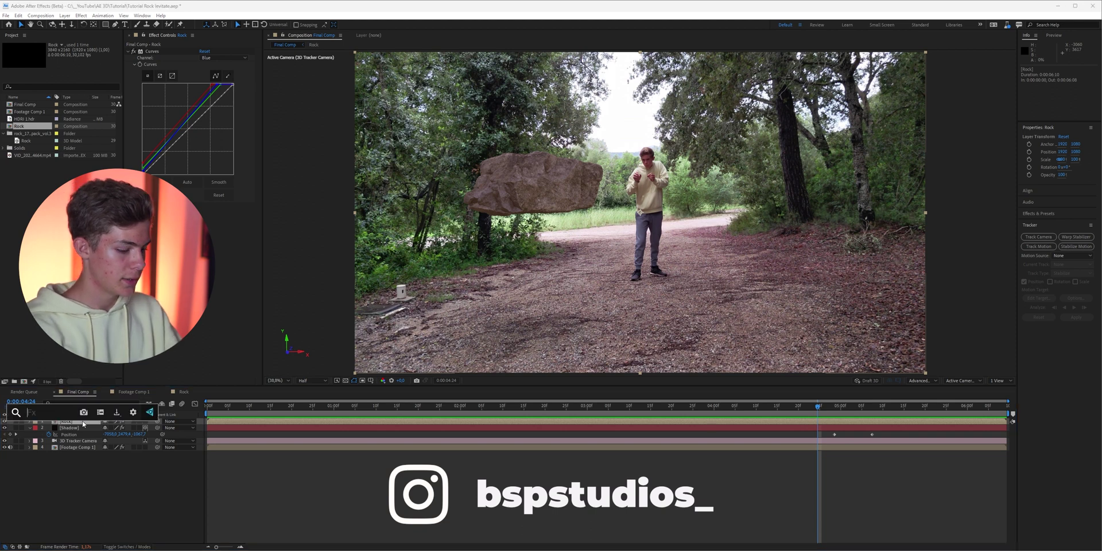
type("pixel")
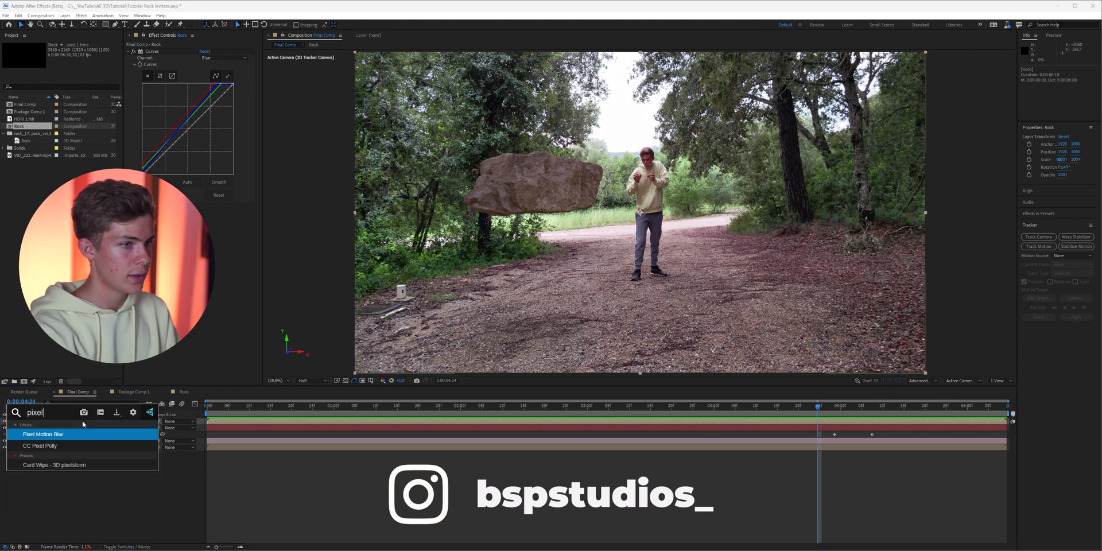
key("Return")
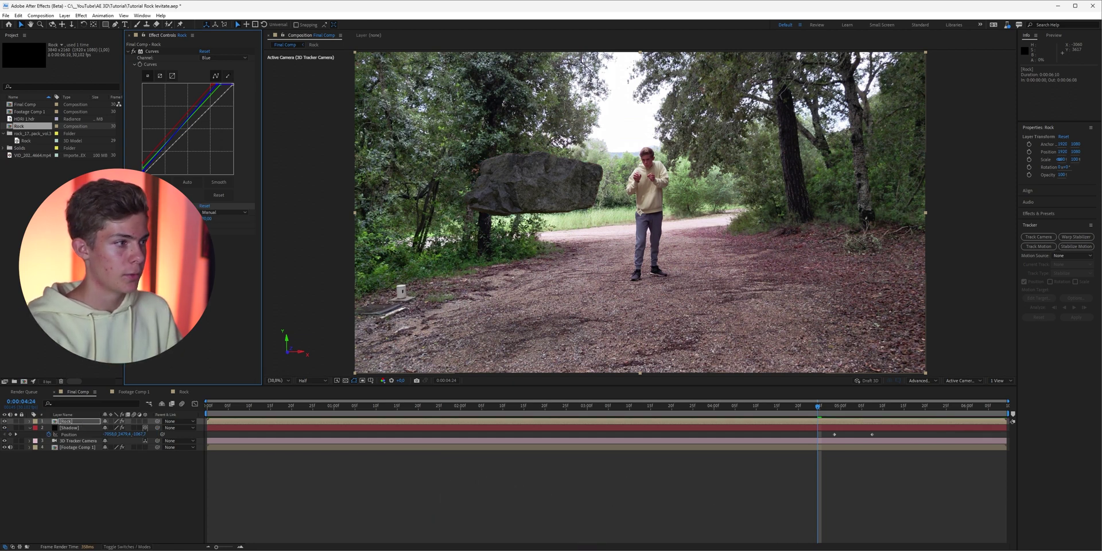
left_click_drag(172, 205, 154, 52)
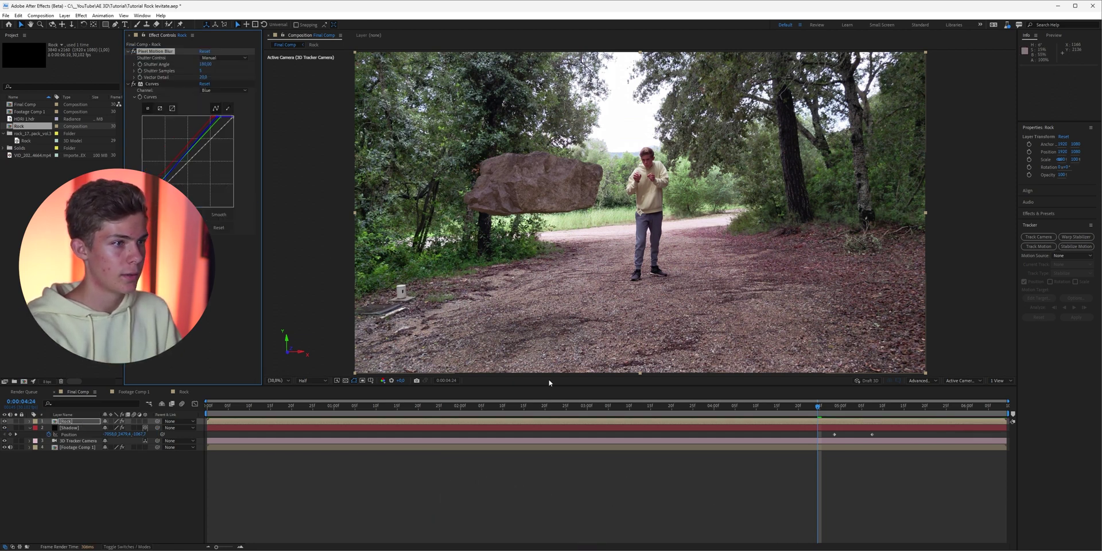
- Set Pixel Motion Blur's Shutter Samples to 18, checking at 0:00:05:03
left_click(855, 409)
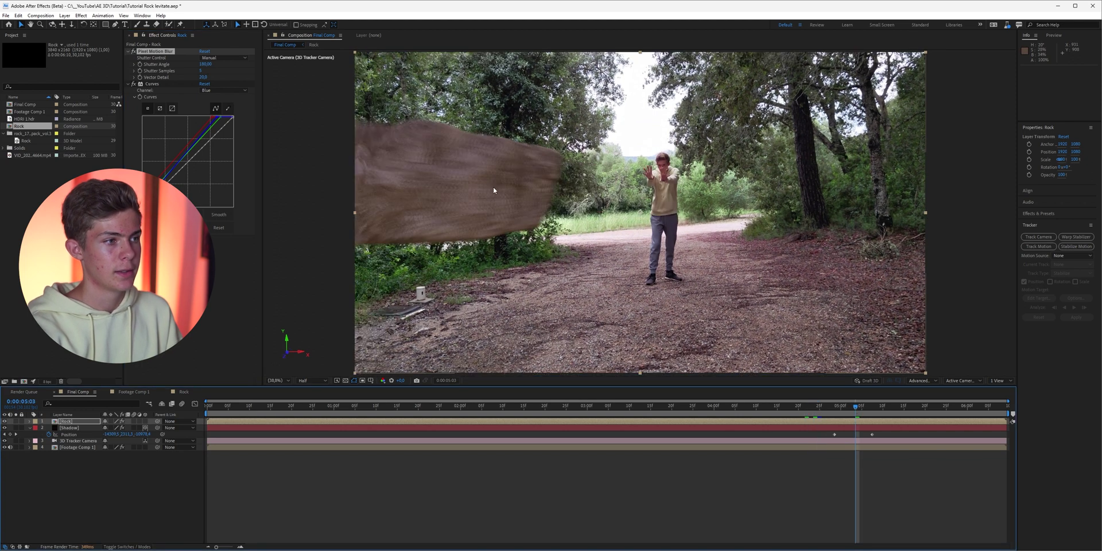
left_click(200, 71)
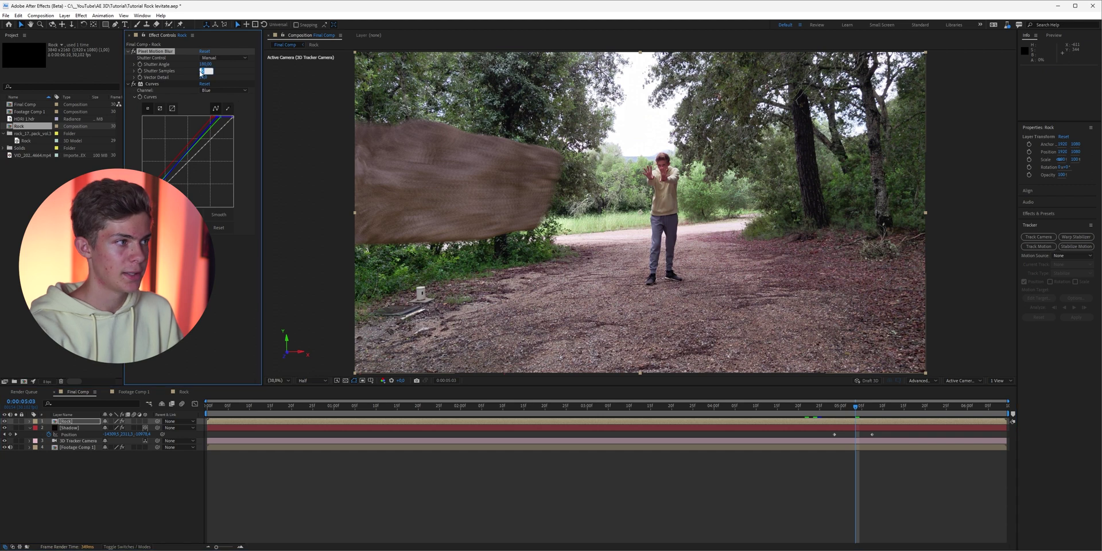
key("Return")
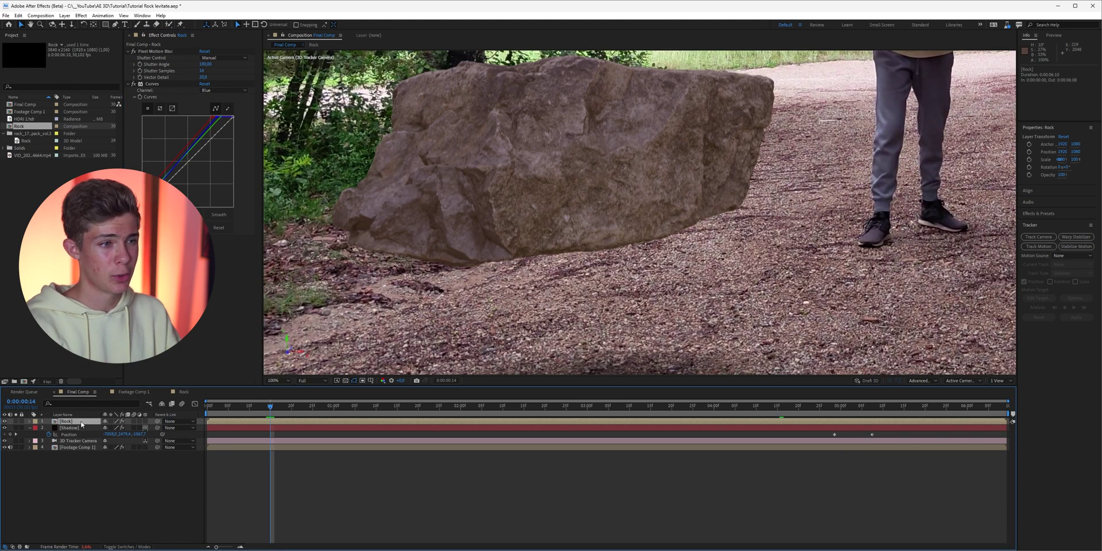
- Apply Fast Box Blur to the Rock and give it a small Blur Radius
key("ctrl+space")
type("fast")
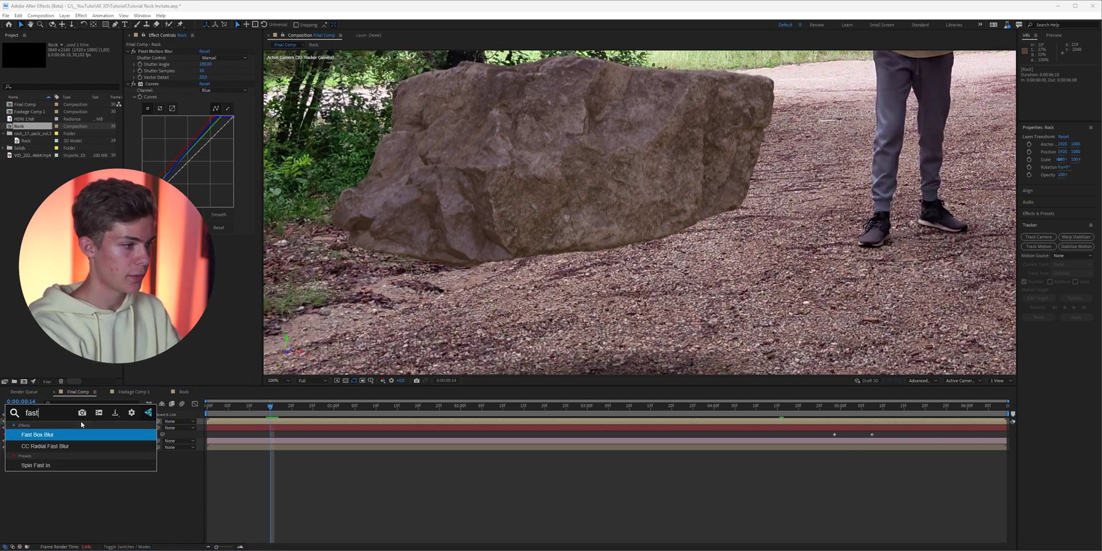
key("Return")
left_click(204, 245)
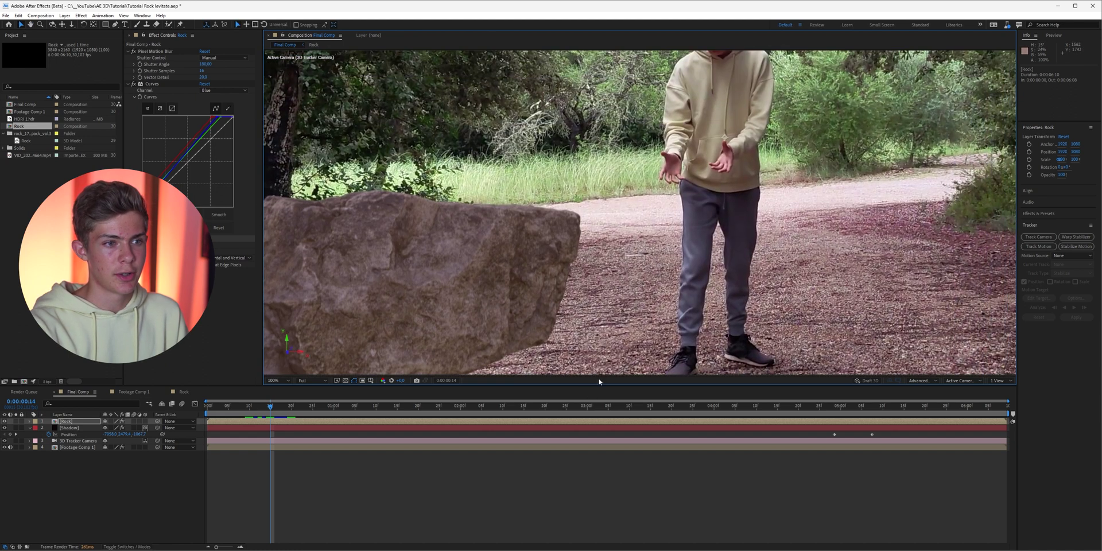
scroll(773, 270, "up", 3)
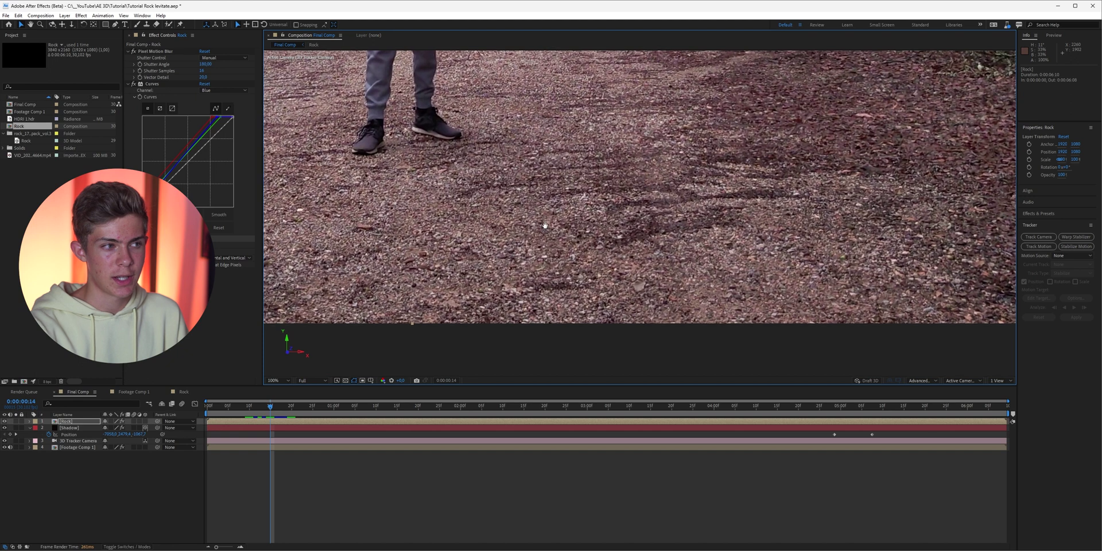
scroll(828, 350, "down", 2)
scroll(828, 350, "up", 4)
left_click(205, 245)
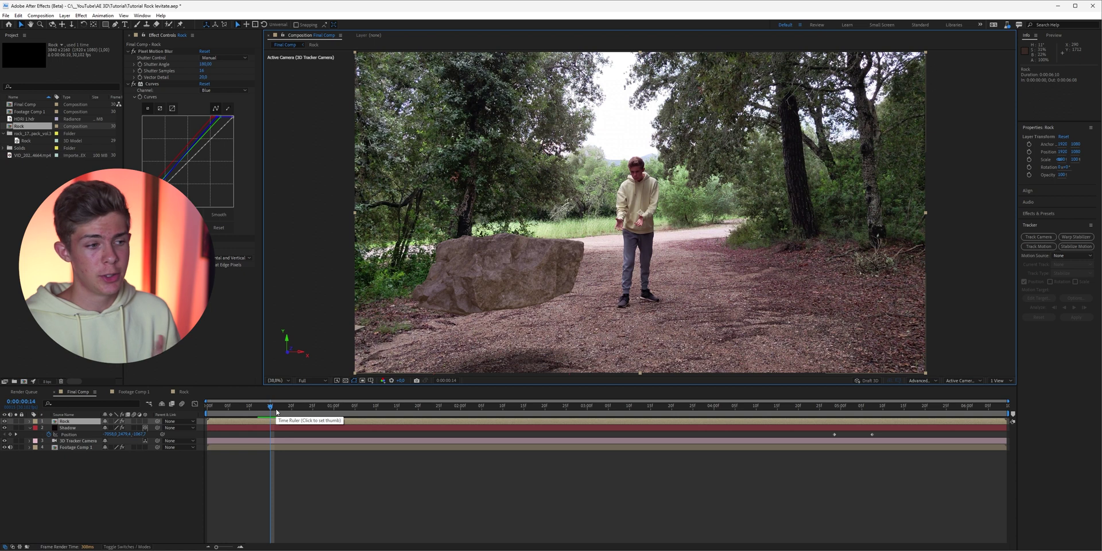
- Apply the Noise effect to the Rock layer
key("ctrl+space")
type("noise")
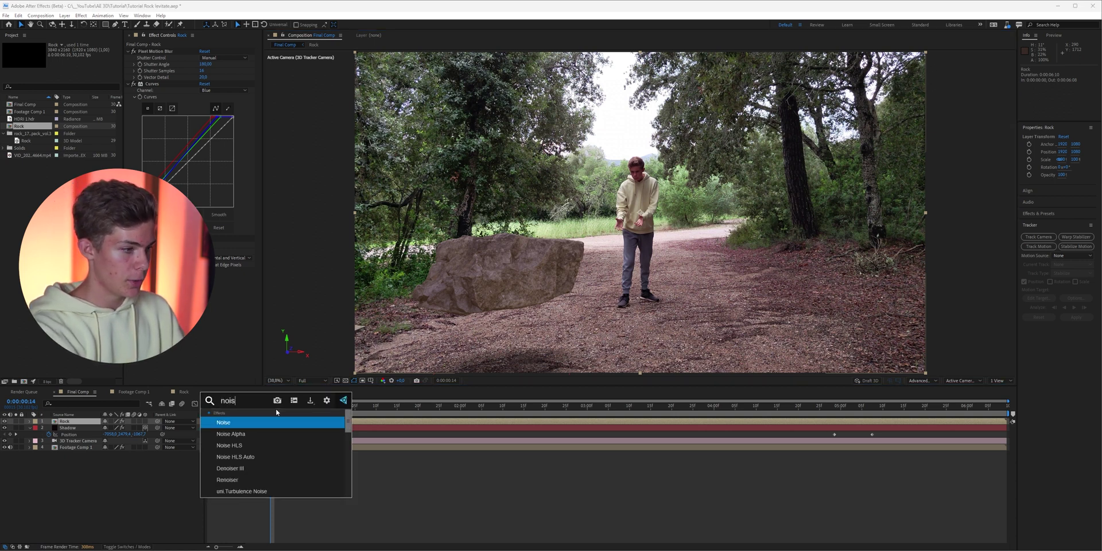
key("Return")
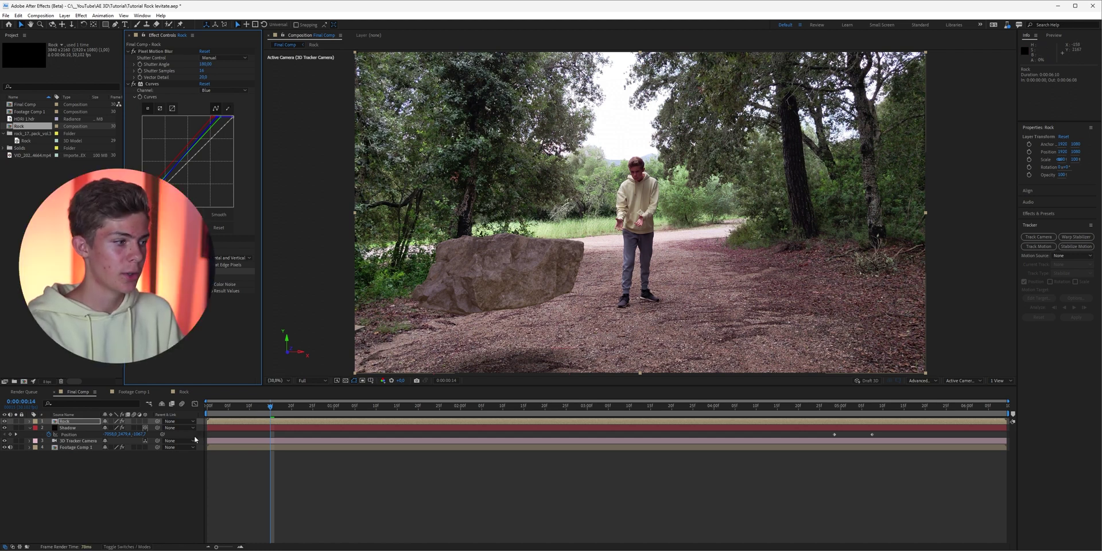
left_click(110, 480)
- Create a new adjustment layer and apply Curves to it
key("ctrl+alt+y")
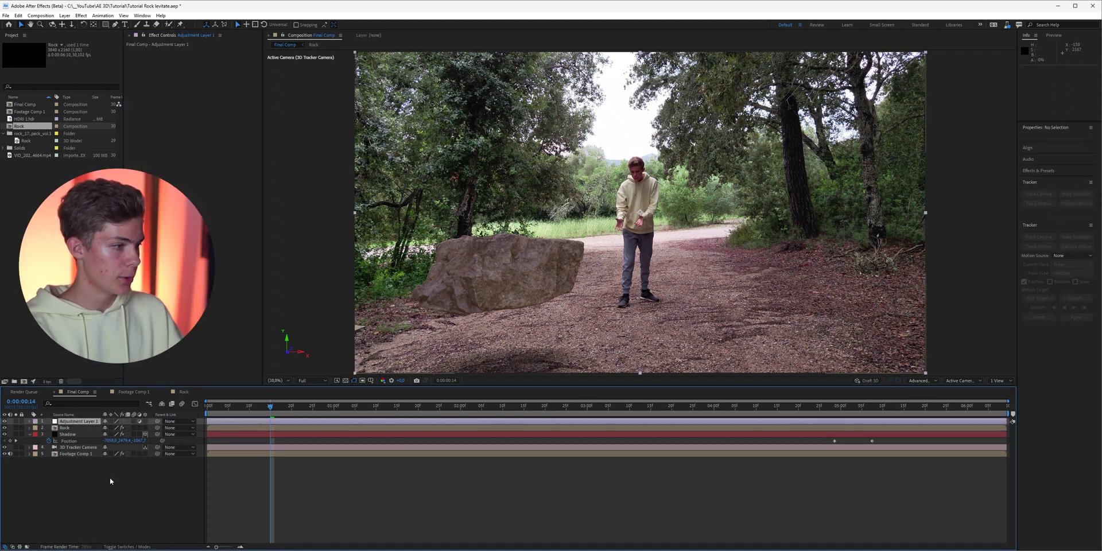
key("ctrl+space")
type("cu")
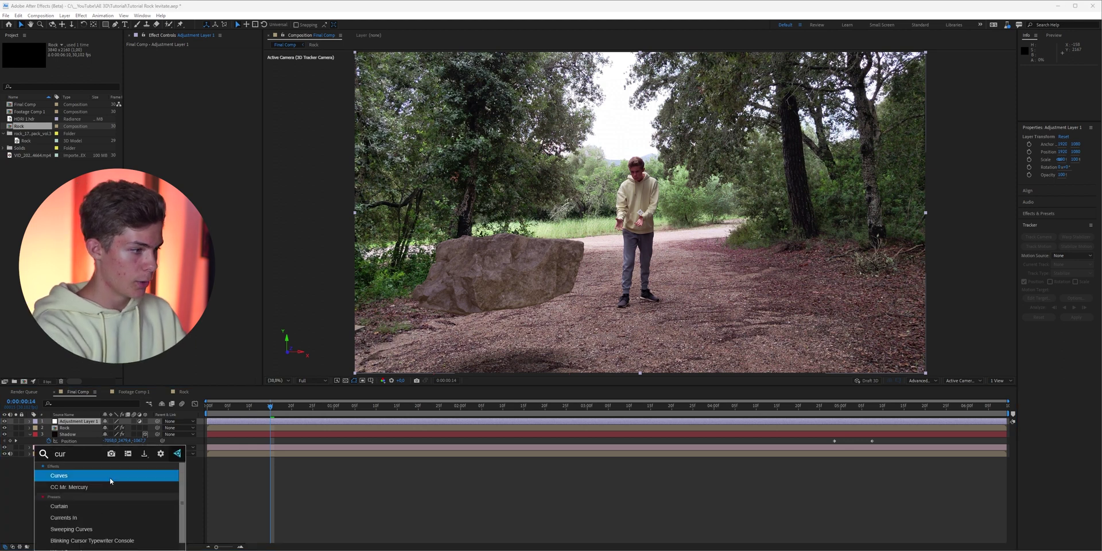
left_click(110, 480)
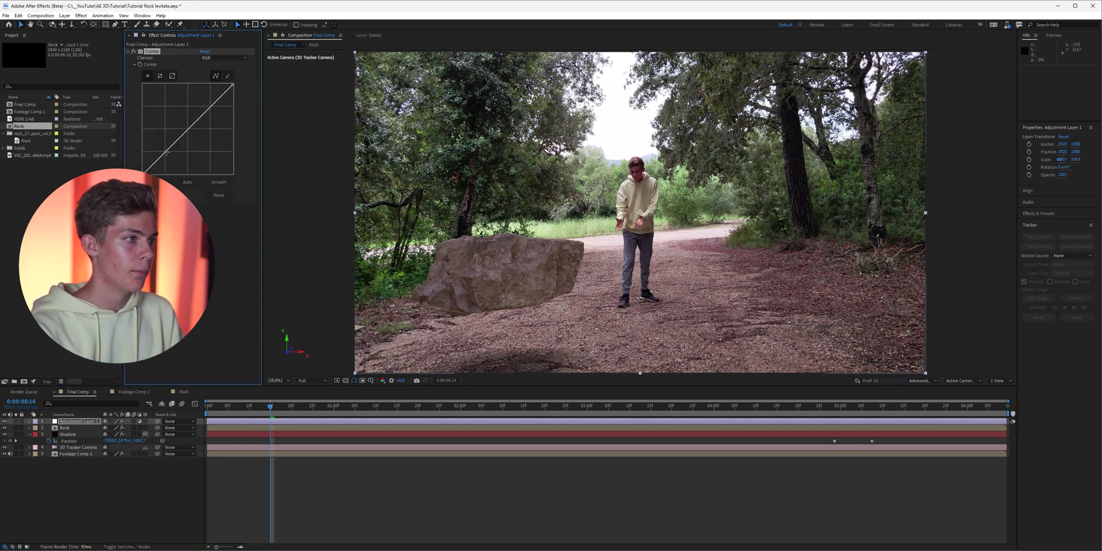